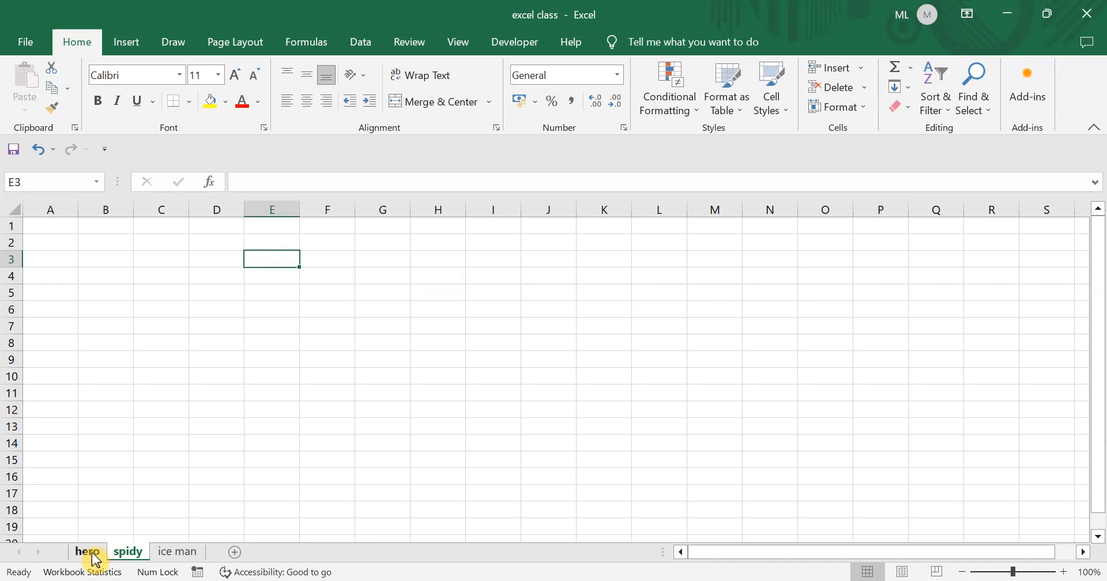
- Look over the path formulas on the hero and ice man sheets, then return to spidy
{"action": "left_click", "coordinate": [92, 556]}
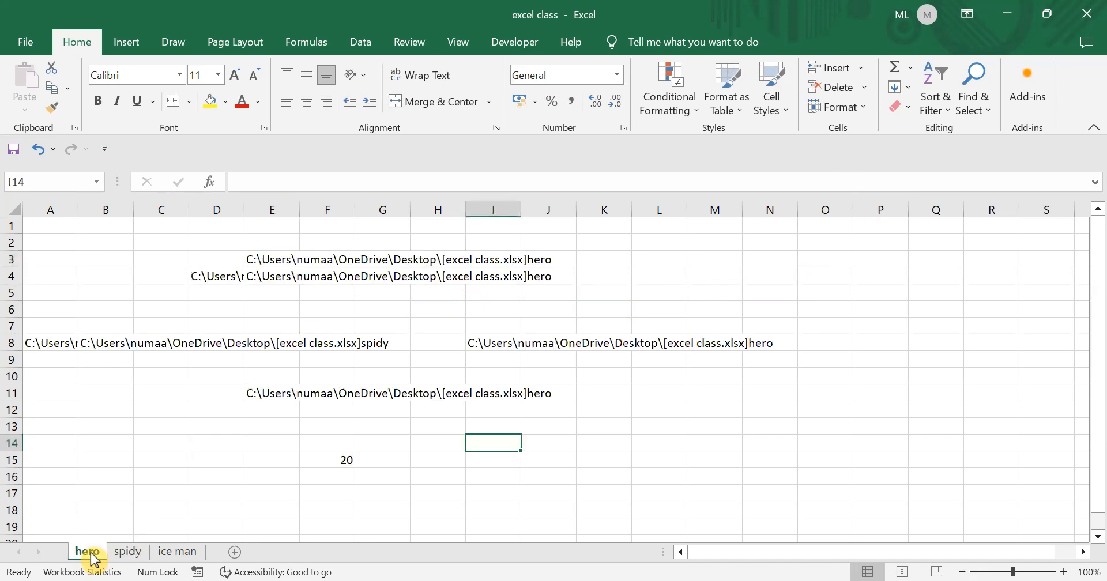
{"action": "left_click", "coordinate": [126, 552]}
{"action": "left_click", "coordinate": [178, 555]}
{"action": "left_click", "coordinate": [129, 552]}
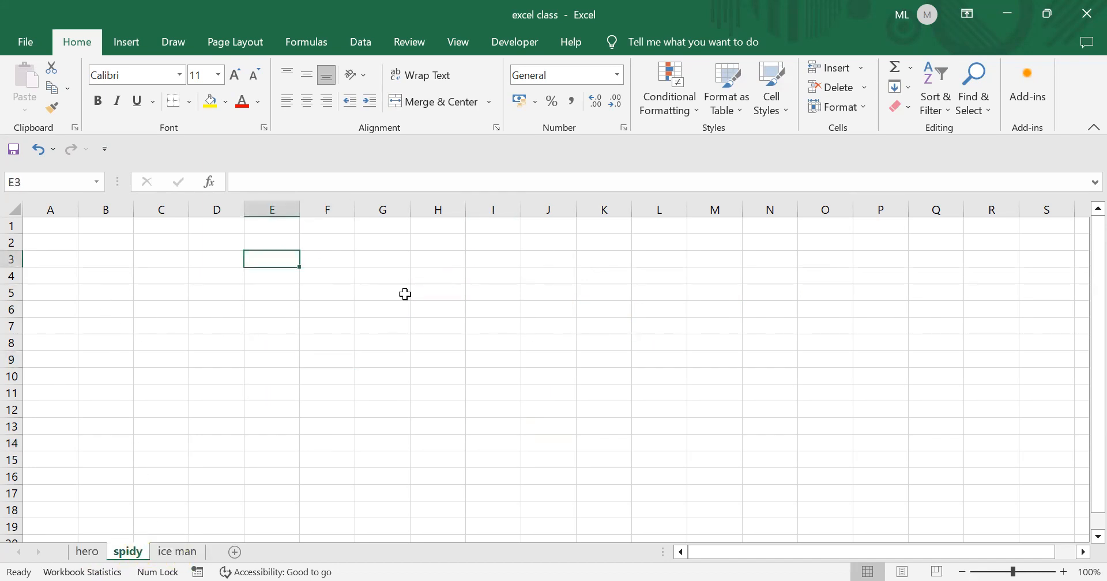
- Save the workbook
{"action": "left_click", "coordinate": [202, 280]}
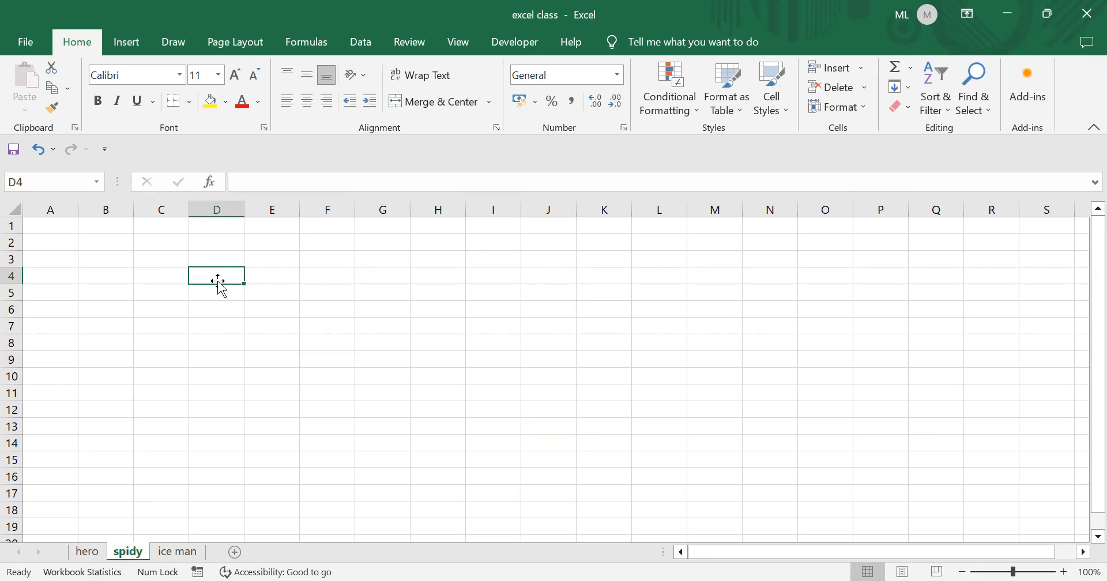
{"action": "left_click", "coordinate": [151, 291]}
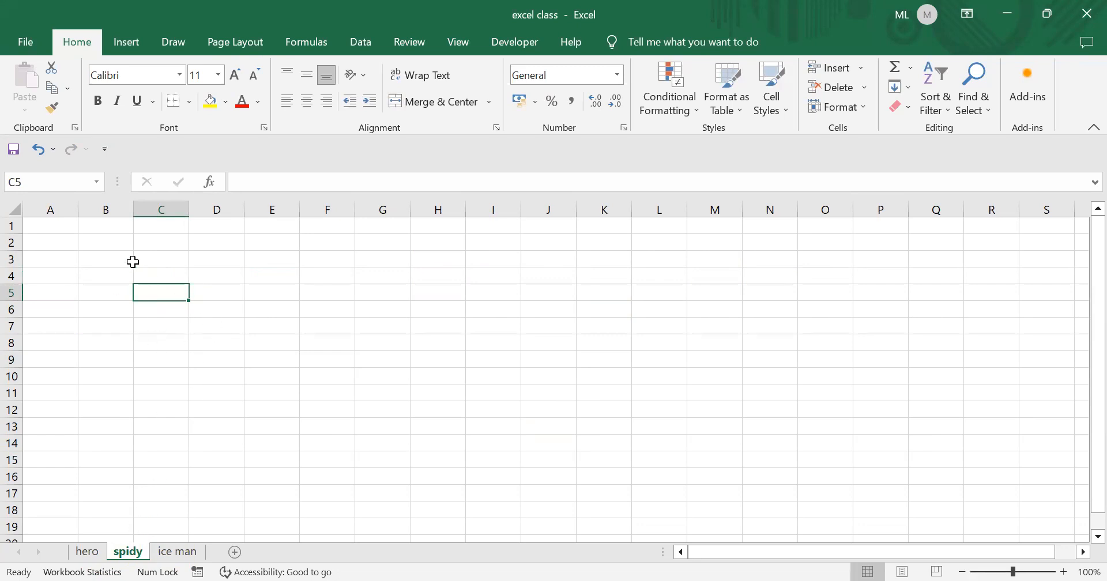
{"action": "left_click", "coordinate": [21, 41]}
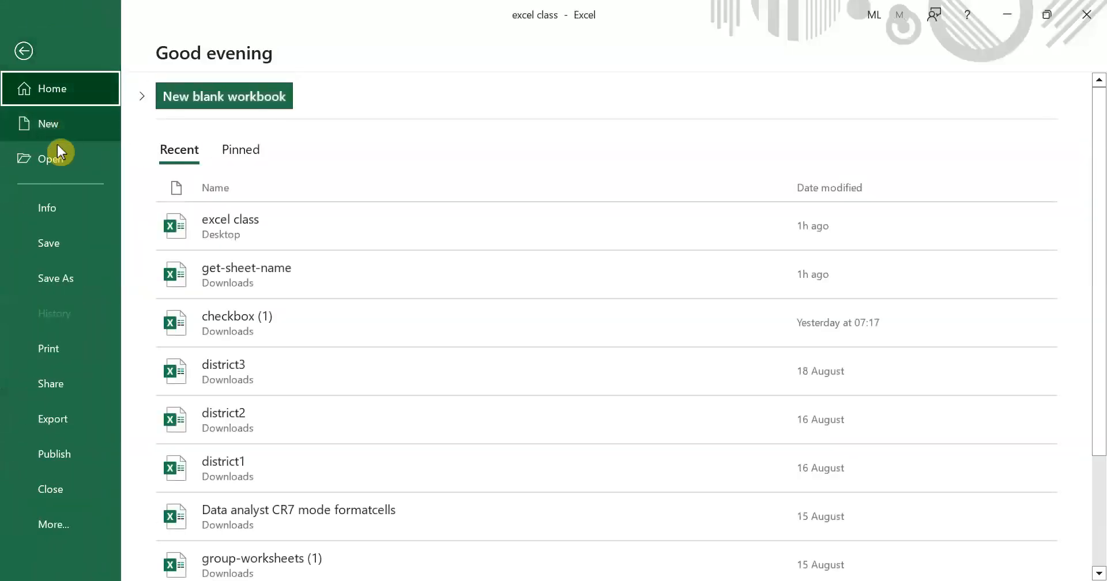
{"action": "left_click", "coordinate": [55, 243]}
- Enter =CELL("filename",N8) in cell C4
{"action": "left_click", "coordinate": [174, 276]}
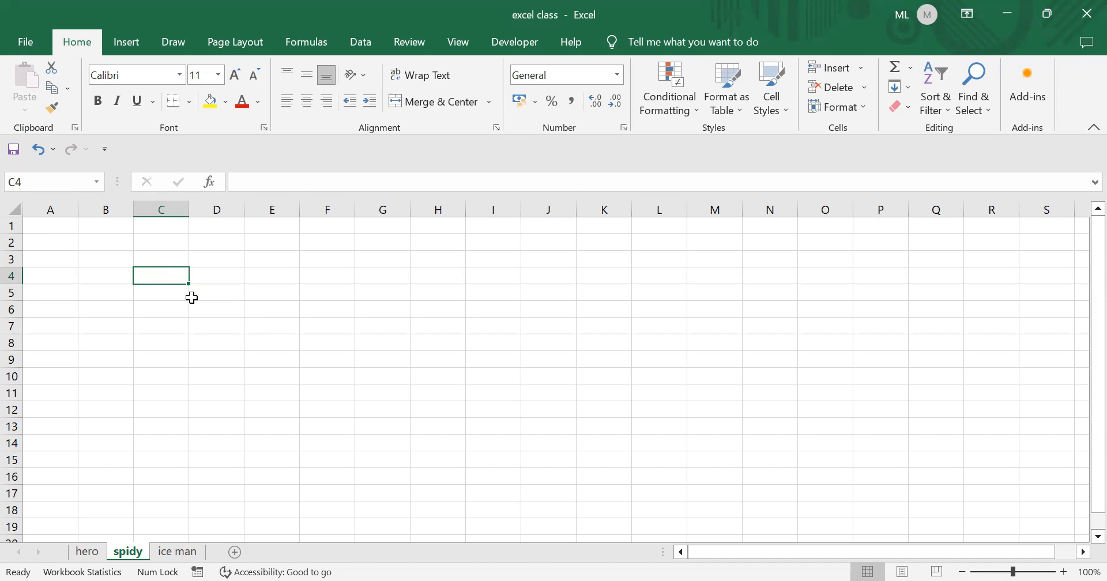
{"action": "type", "text": "="}
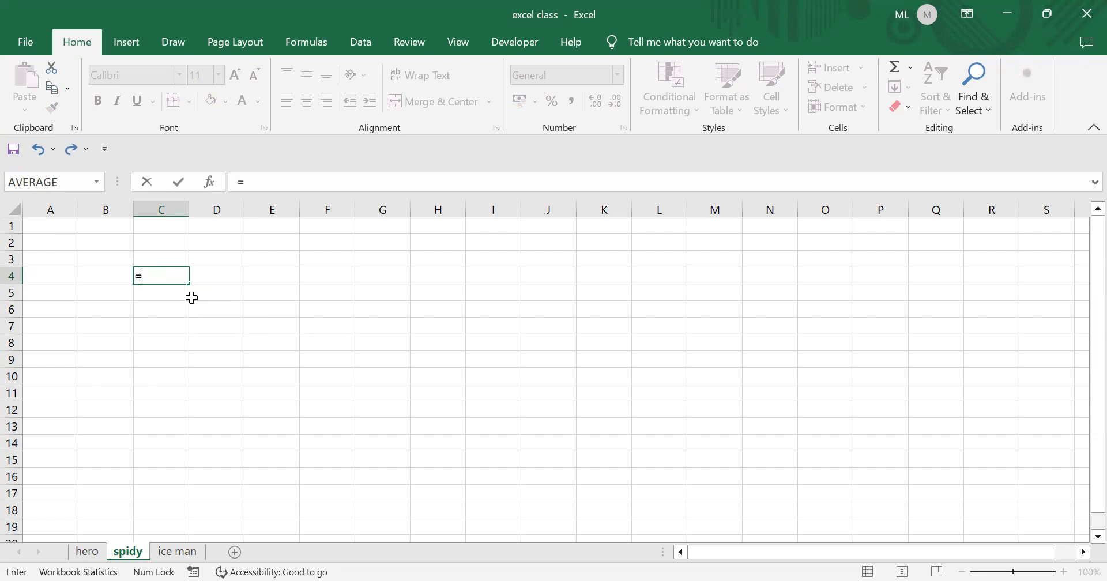
{"action": "type", "text": "ce"}
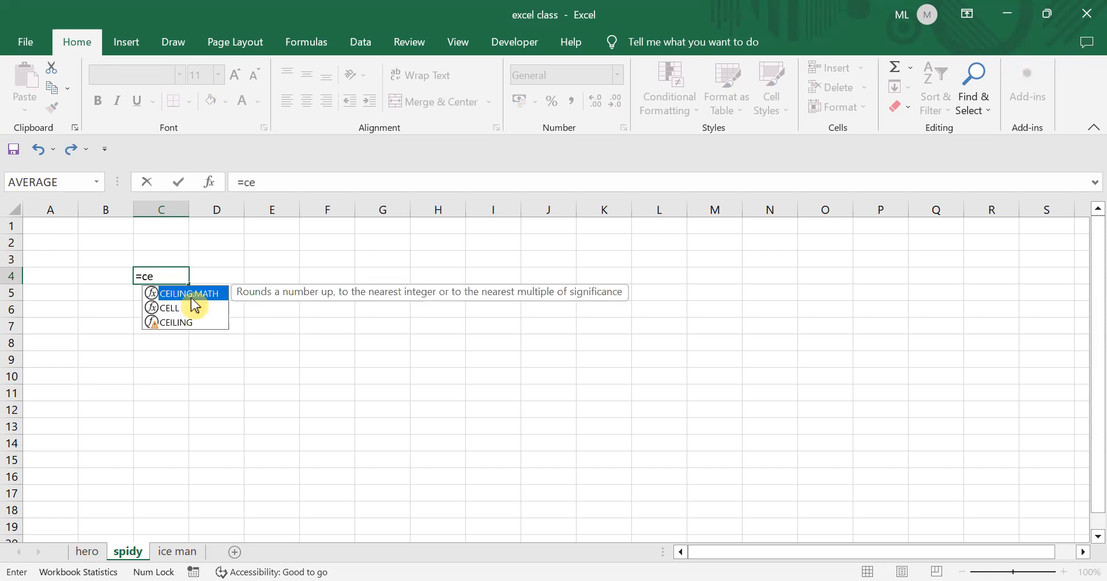
{"action": "type", "text": "ll"}
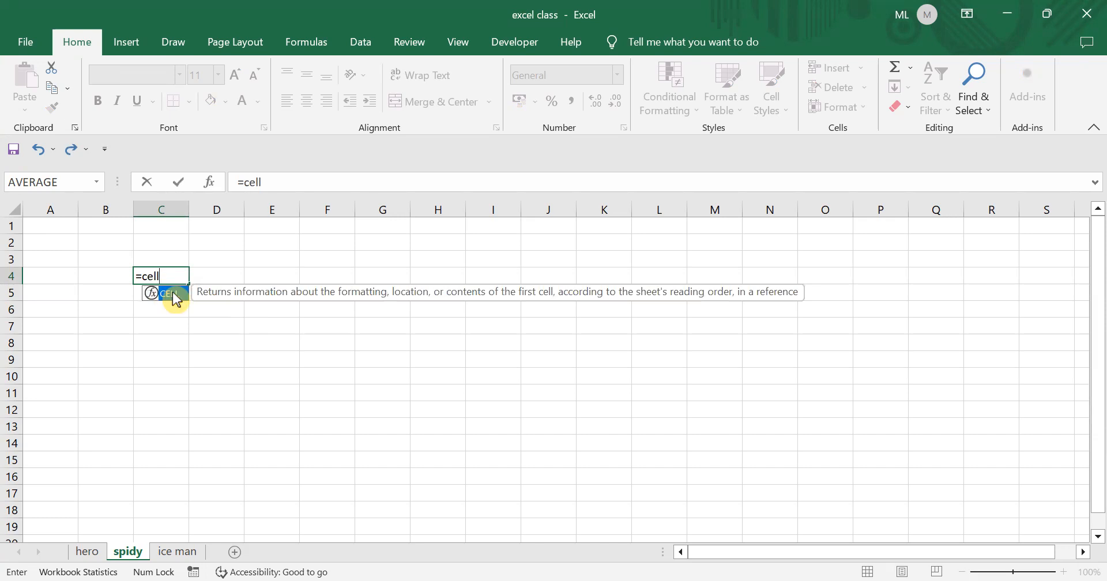
{"action": "double_click", "coordinate": [173, 294]}
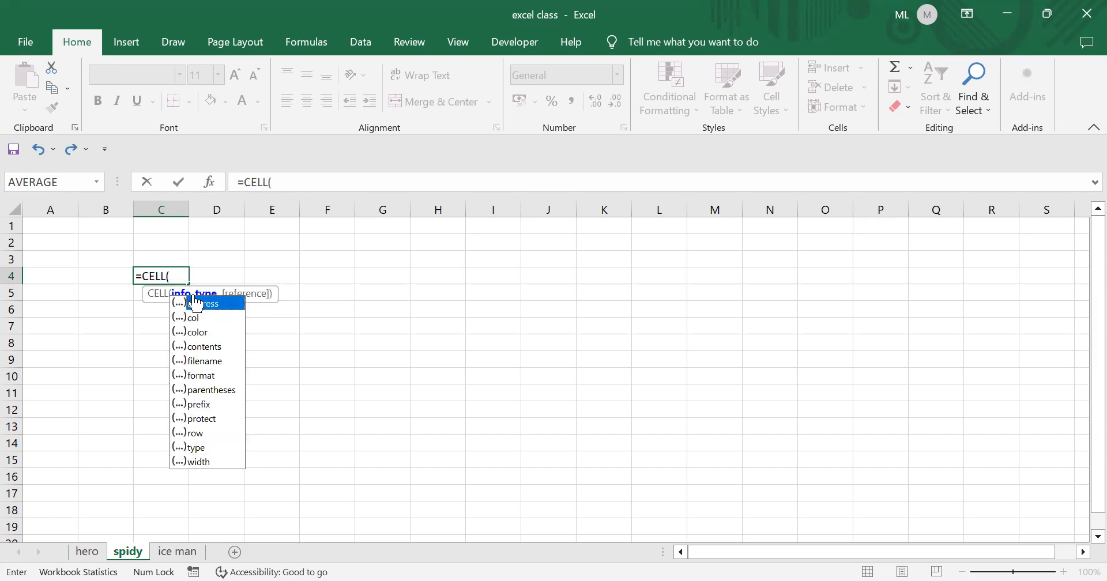
{"action": "left_click", "coordinate": [205, 361]}
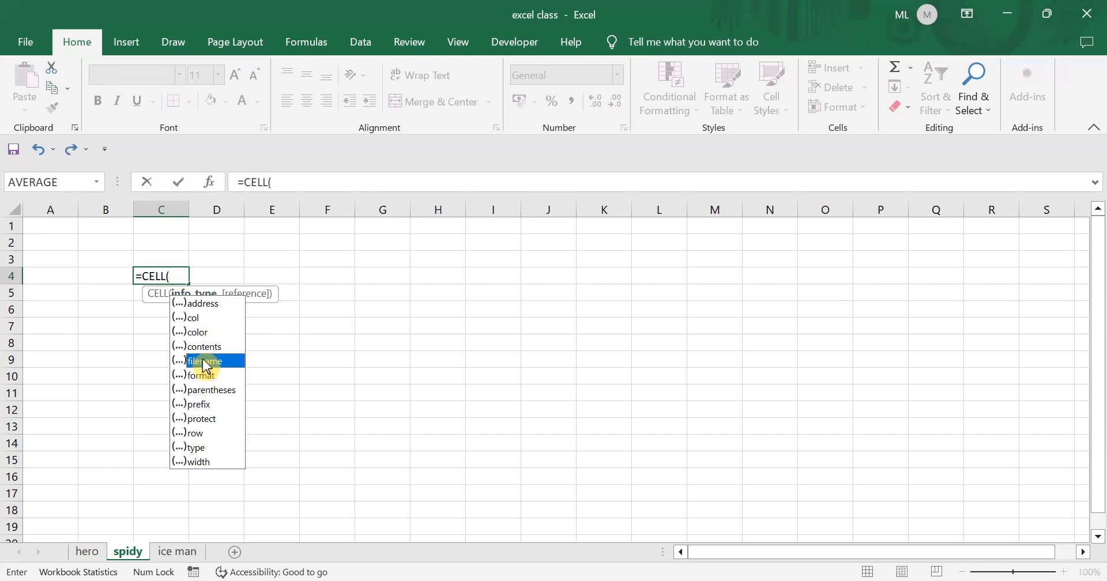
{"action": "double_click", "coordinate": [204, 360]}
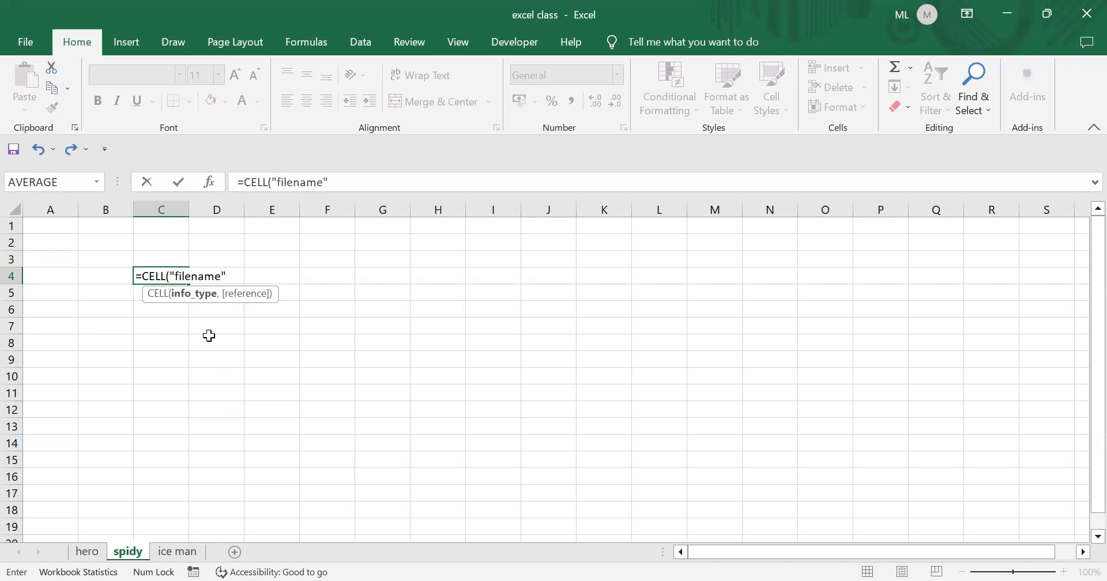
{"action": "type", "text": ","}
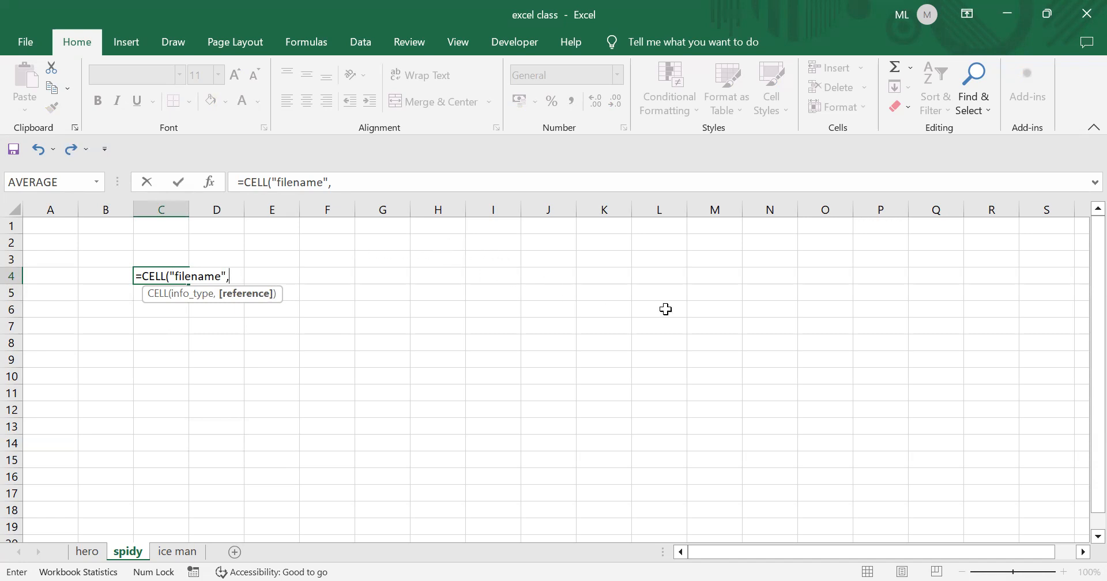
{"action": "left_click", "coordinate": [761, 336]}
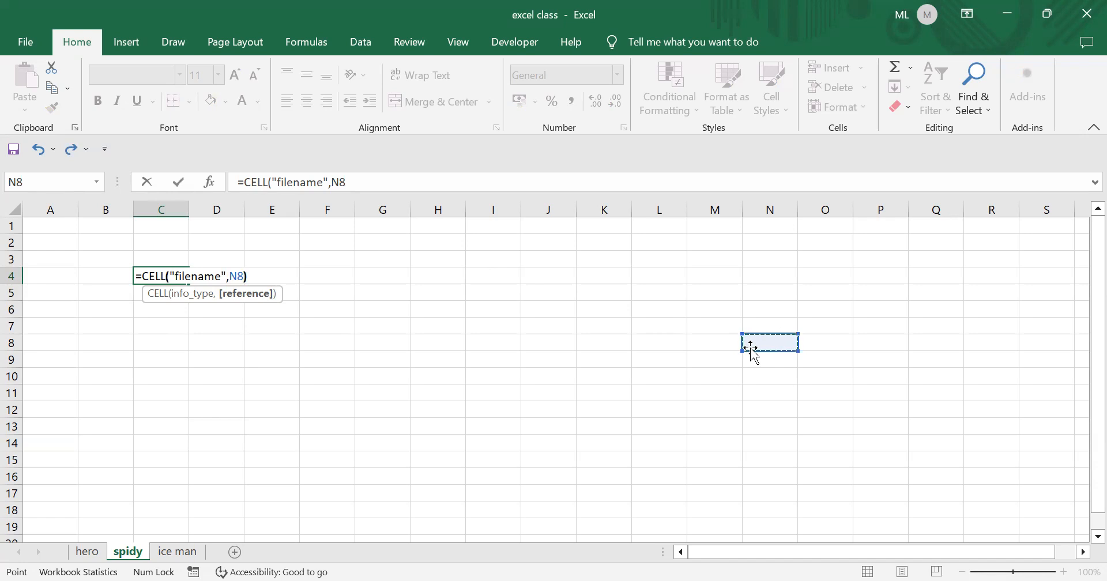
{"action": "type", "text": ")"}
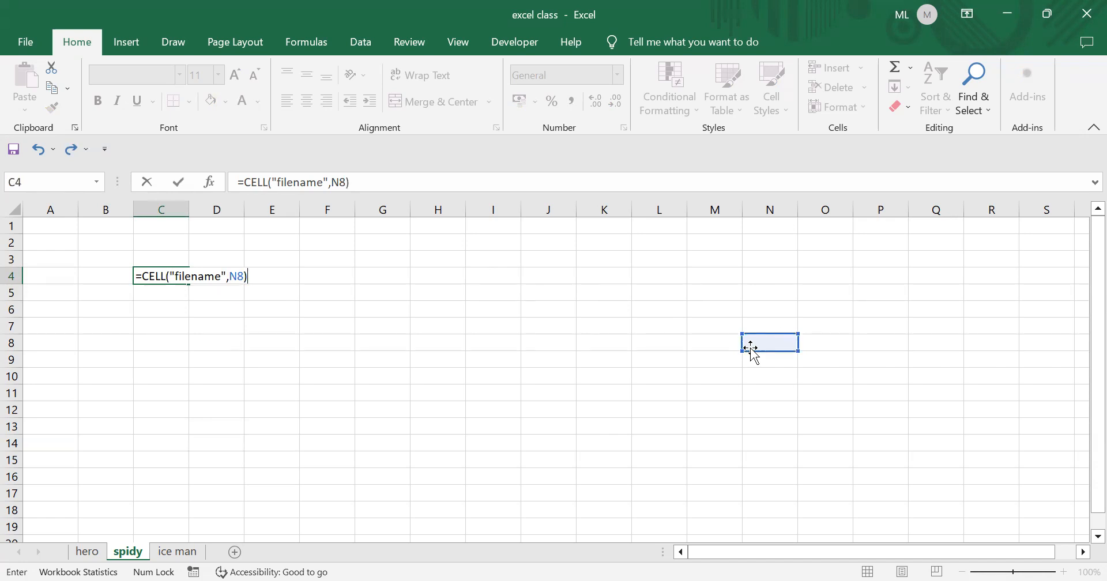
{"action": "key", "text": "Return"}
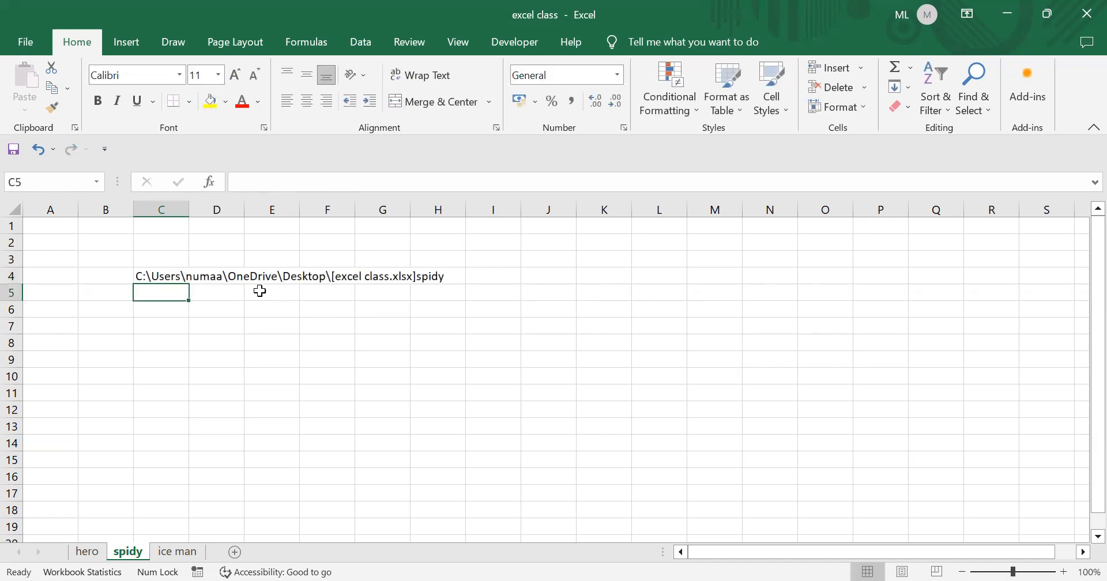
- Autofit column C so C4's full path ending in [excel class.xlsx]spidy is visible
{"action": "left_click", "coordinate": [141, 274]}
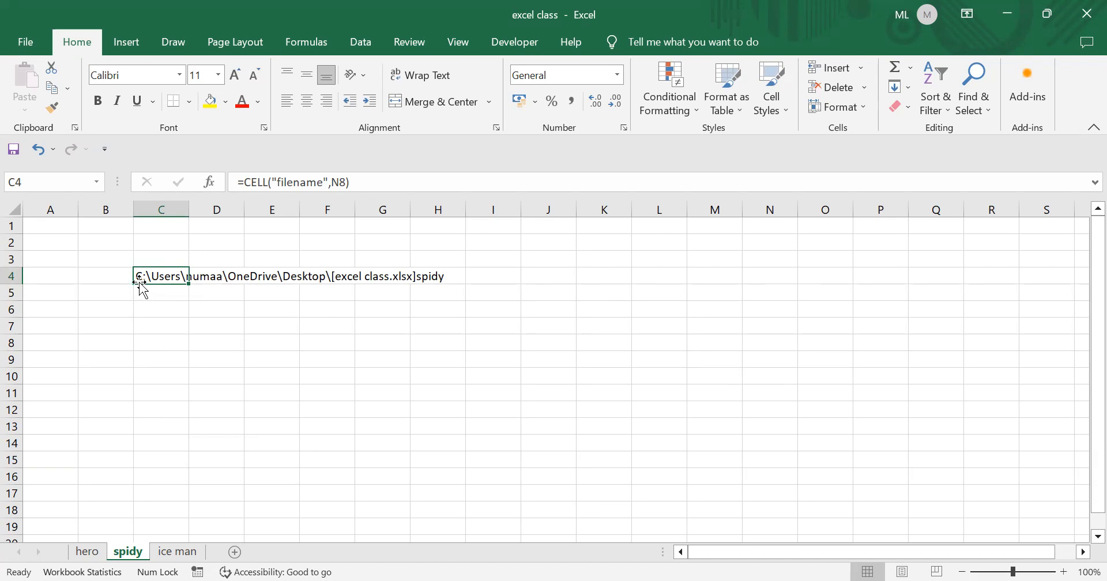
{"action": "double_click", "coordinate": [190, 209]}
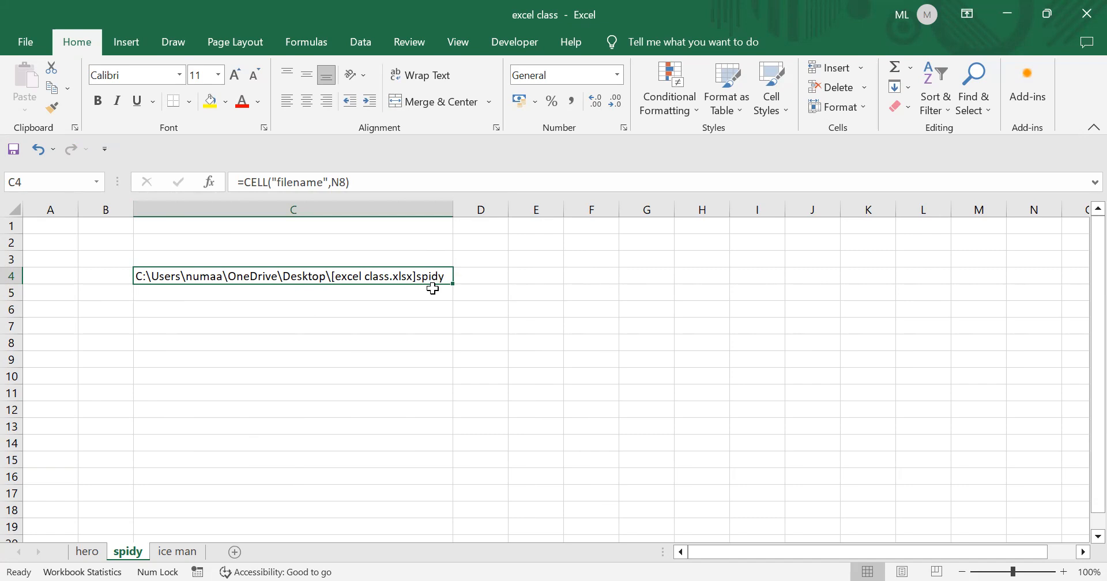
{"action": "left_click", "coordinate": [480, 294]}
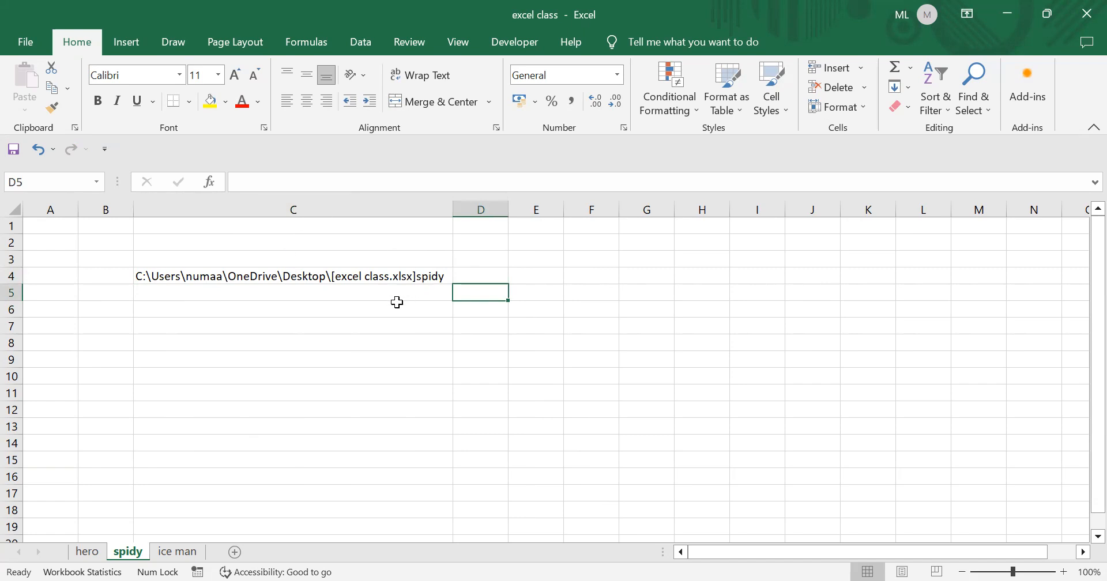
{"action": "left_click", "coordinate": [155, 320]}
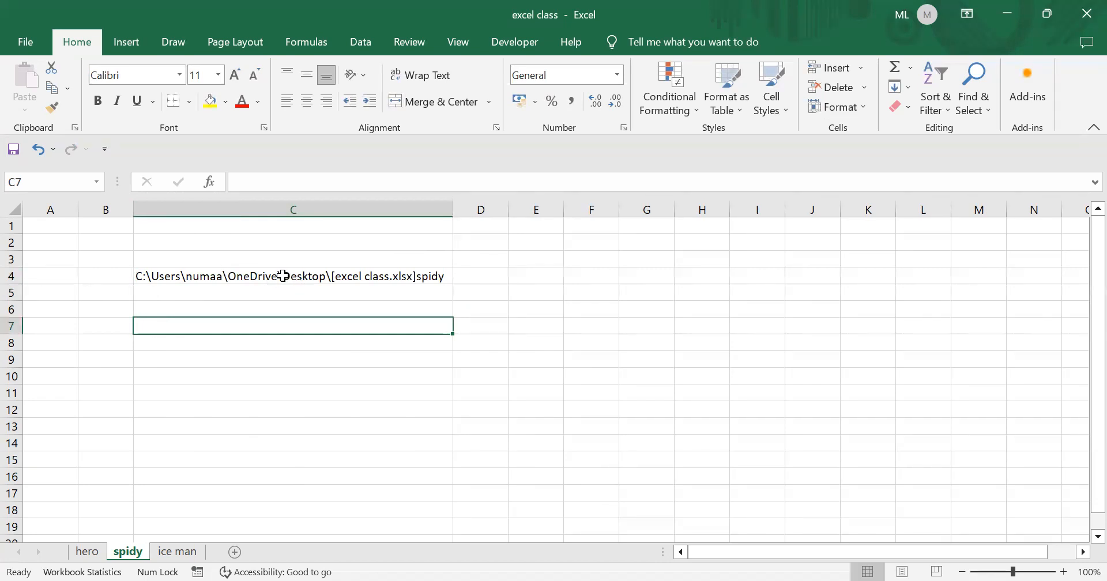
{"action": "left_click", "coordinate": [235, 278]}
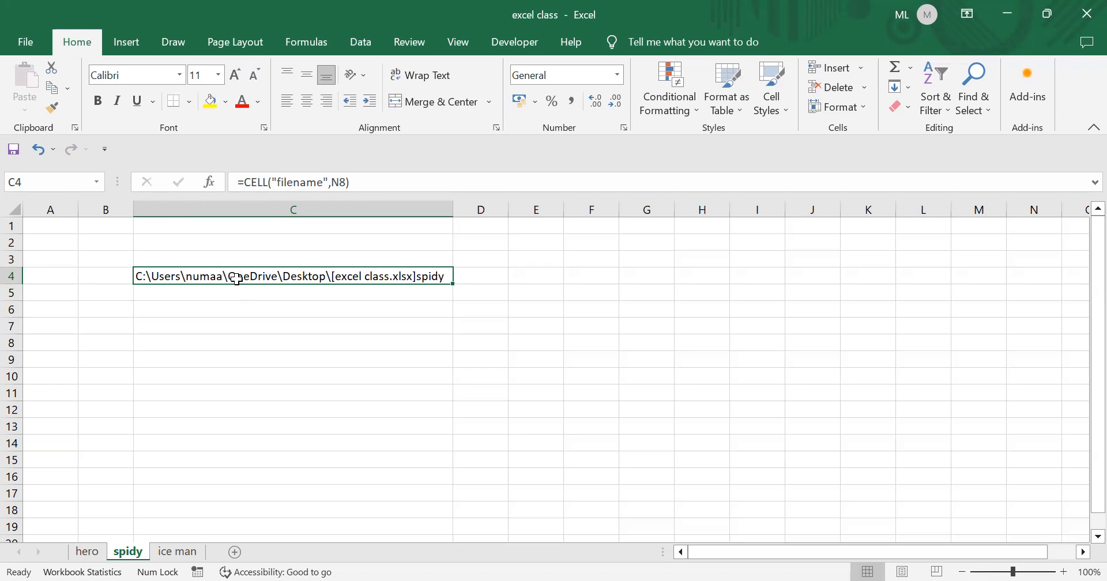
{"action": "left_click", "coordinate": [179, 328]}
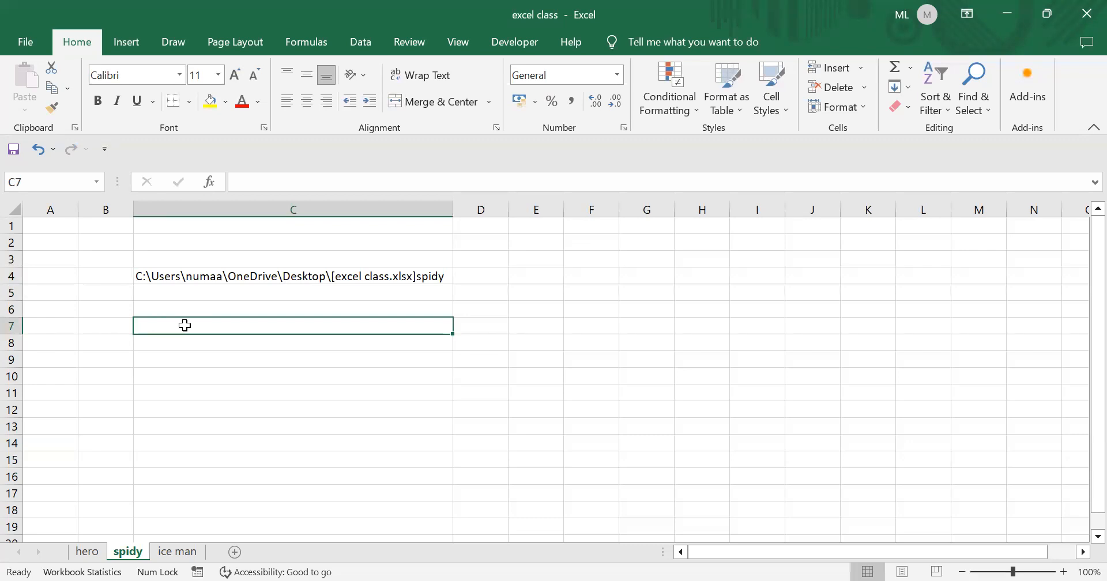
- Enter =FIND("O",CELL("filename",H7))+1 in C7, returning 17
{"action": "type", "text": "="}
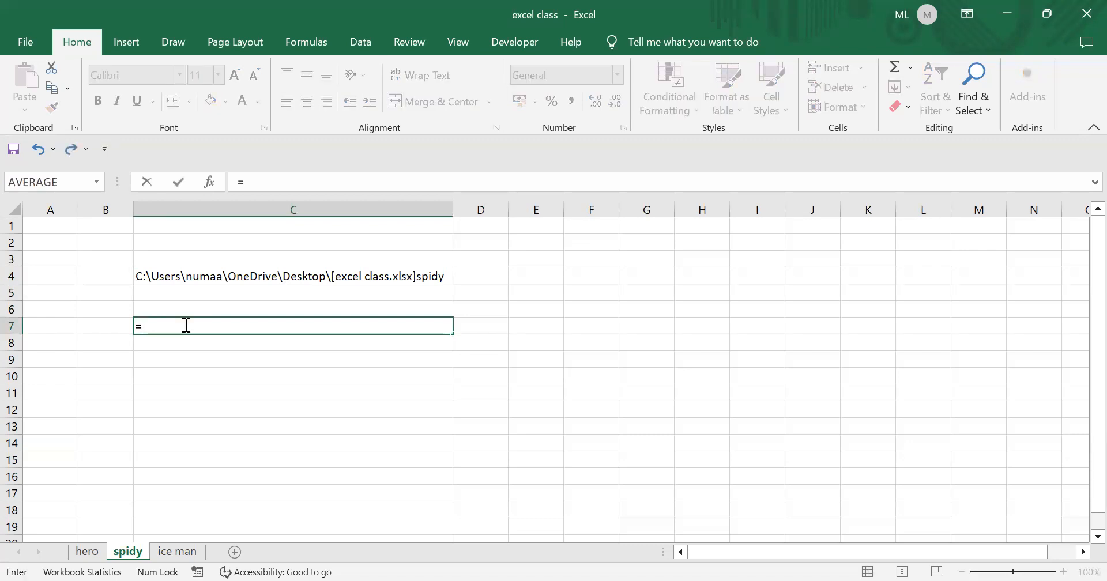
{"action": "type", "text": "f"}
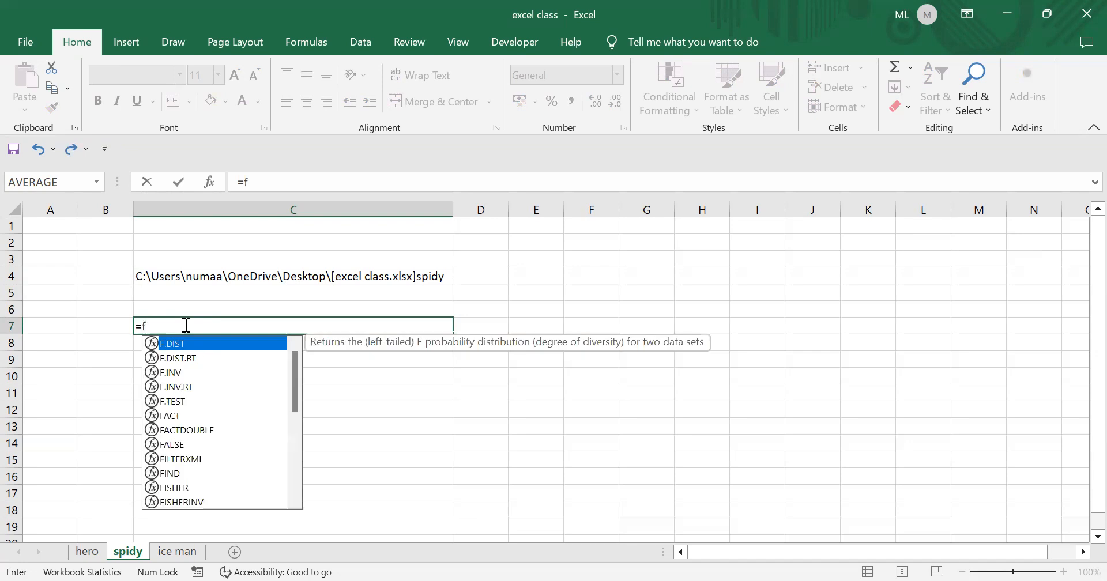
{"action": "type", "text": "ind"}
{"action": "left_click", "coordinate": [173, 345]}
{"action": "key", "text": "Tab"}
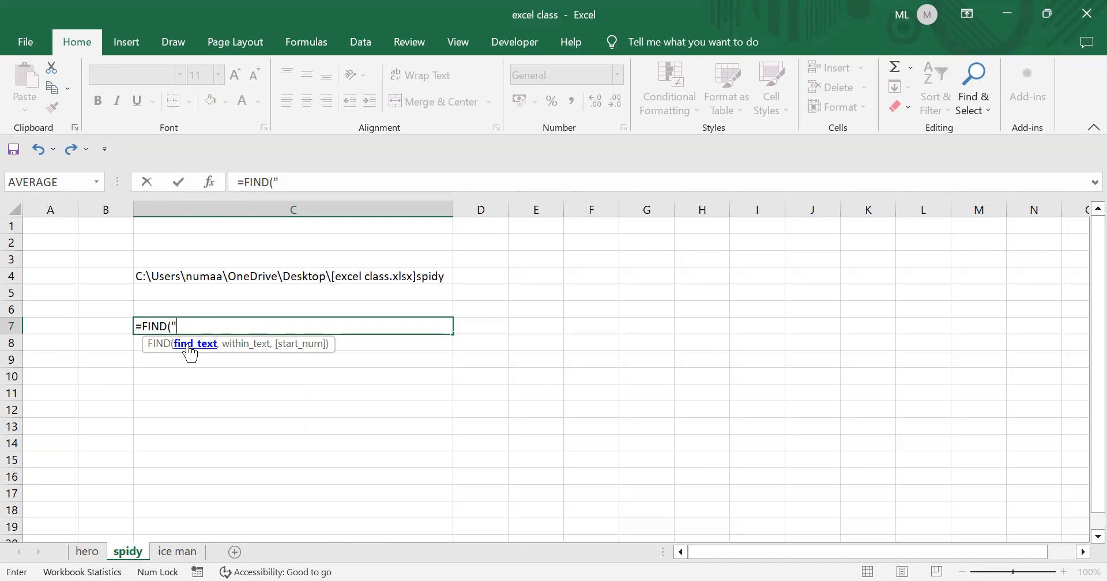
{"action": "type", "text": "\"O\","}
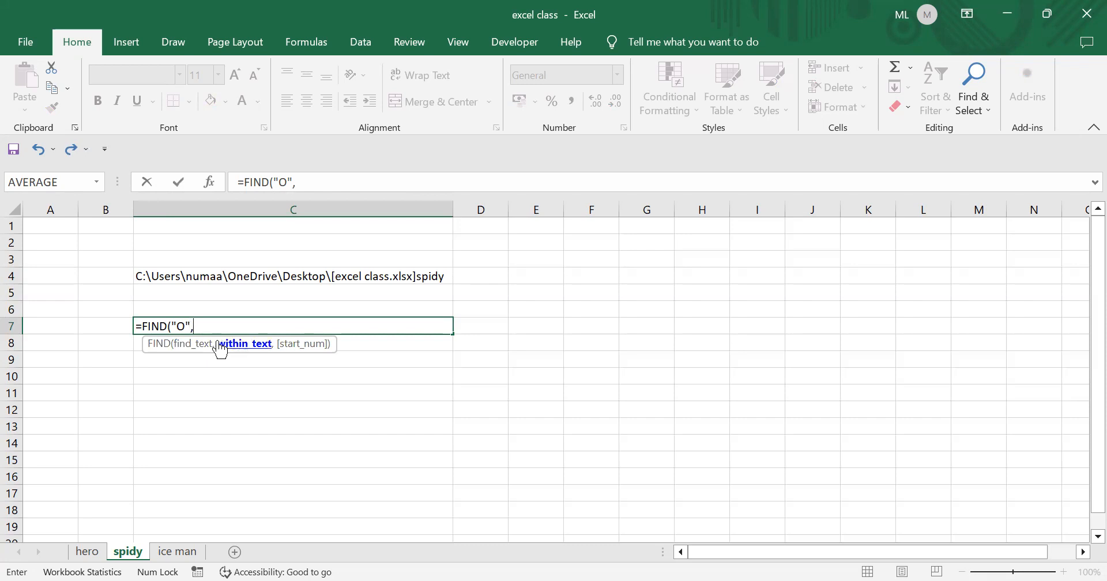
{"action": "type", "text": "c"}
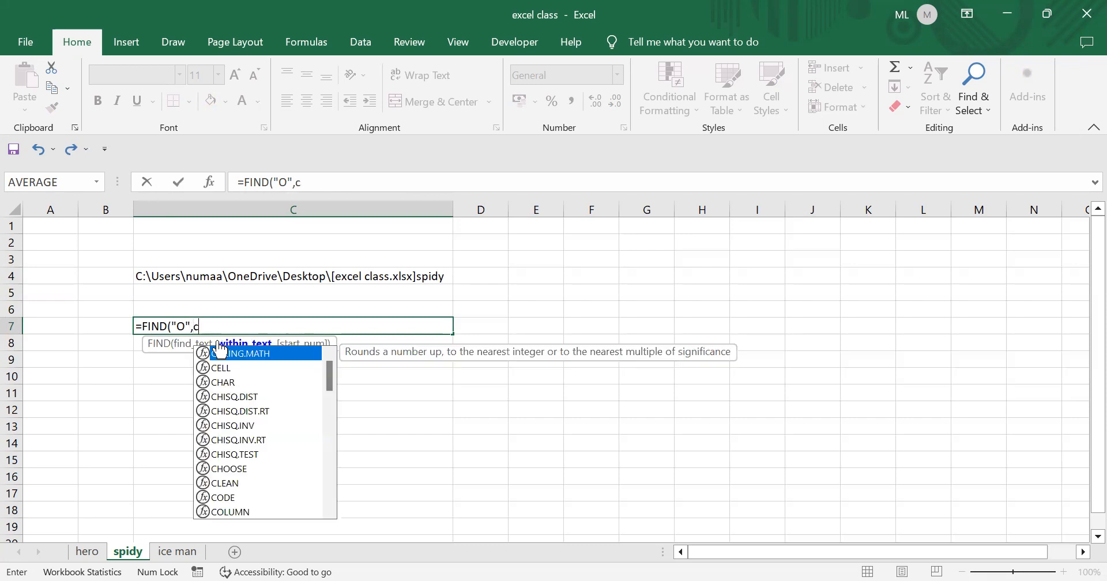
{"action": "type", "text": "e"}
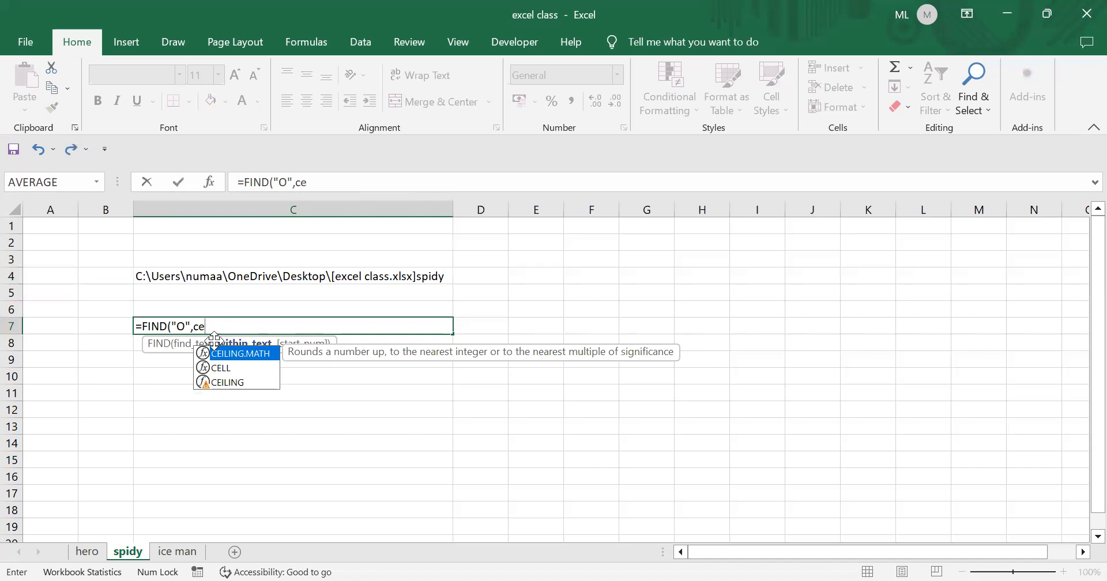
{"action": "left_click", "coordinate": [223, 369]}
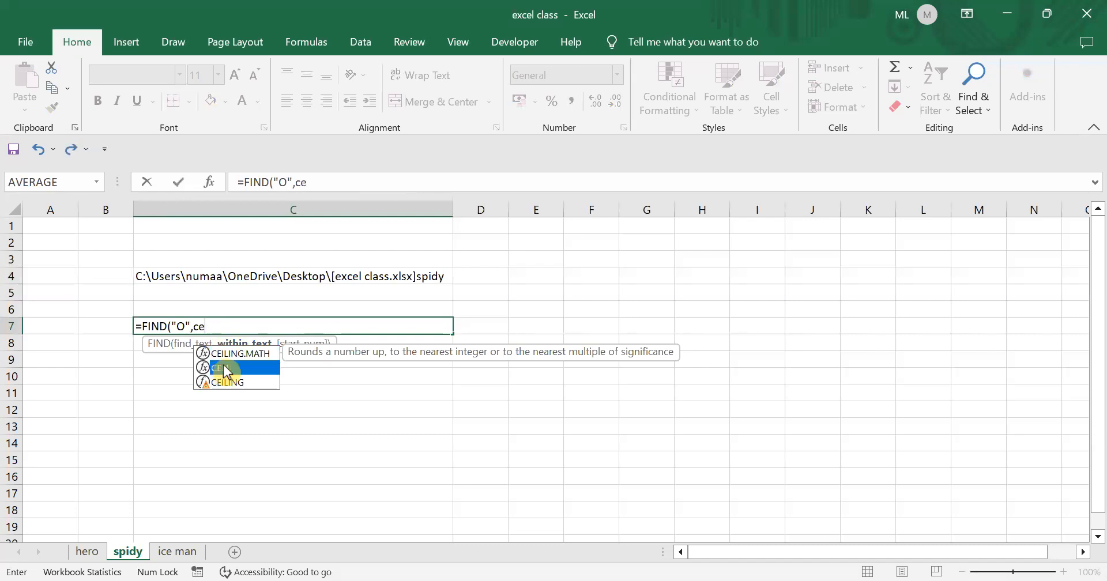
{"action": "double_click", "coordinate": [223, 369]}
{"action": "left_click", "coordinate": [258, 412]}
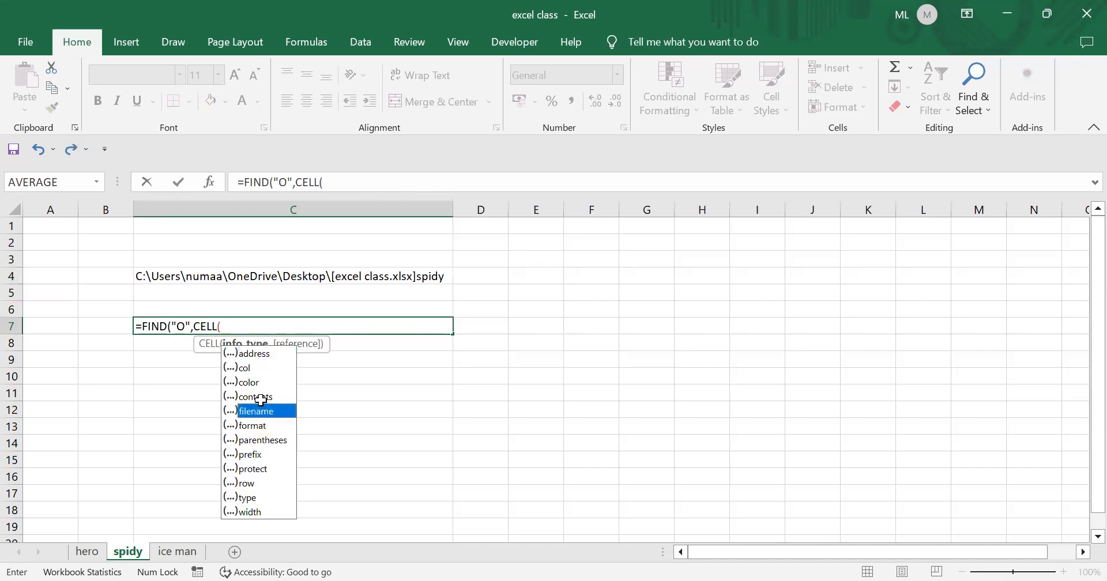
{"action": "double_click", "coordinate": [258, 411]}
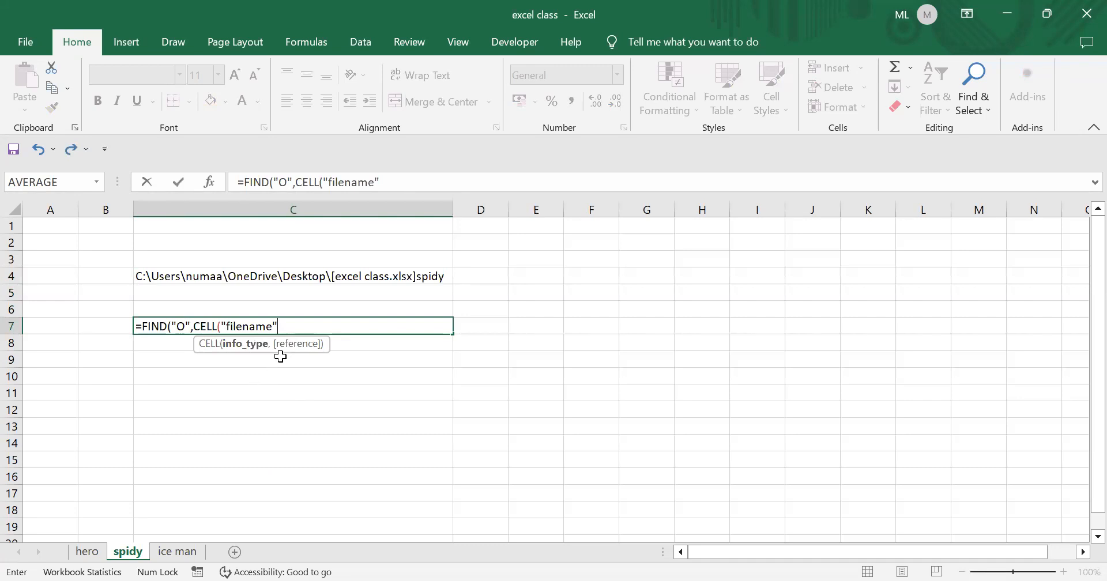
{"action": "type", "text": ","}
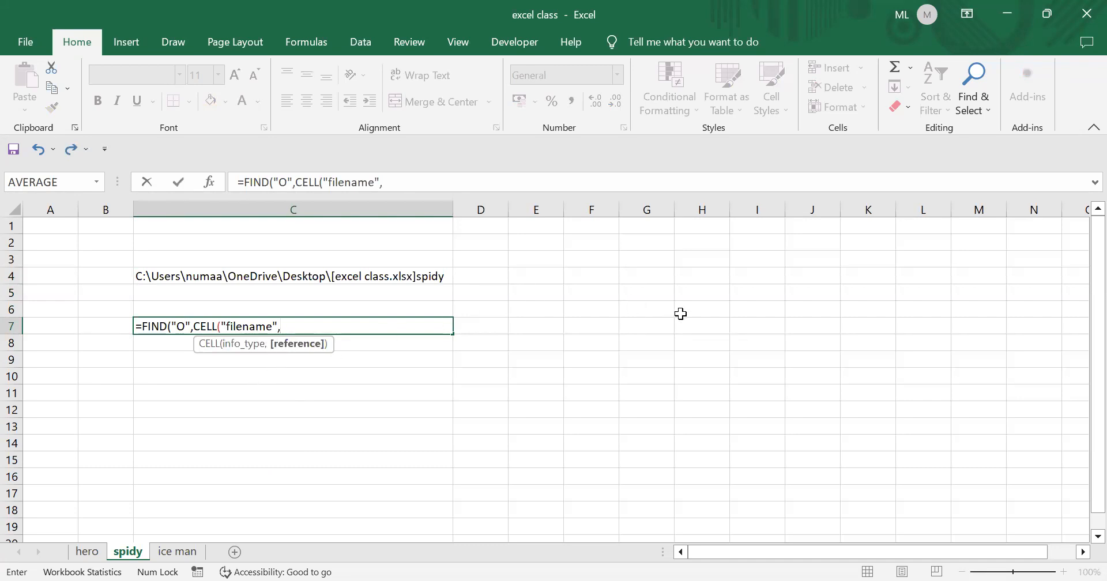
{"action": "left_click", "coordinate": [704, 320]}
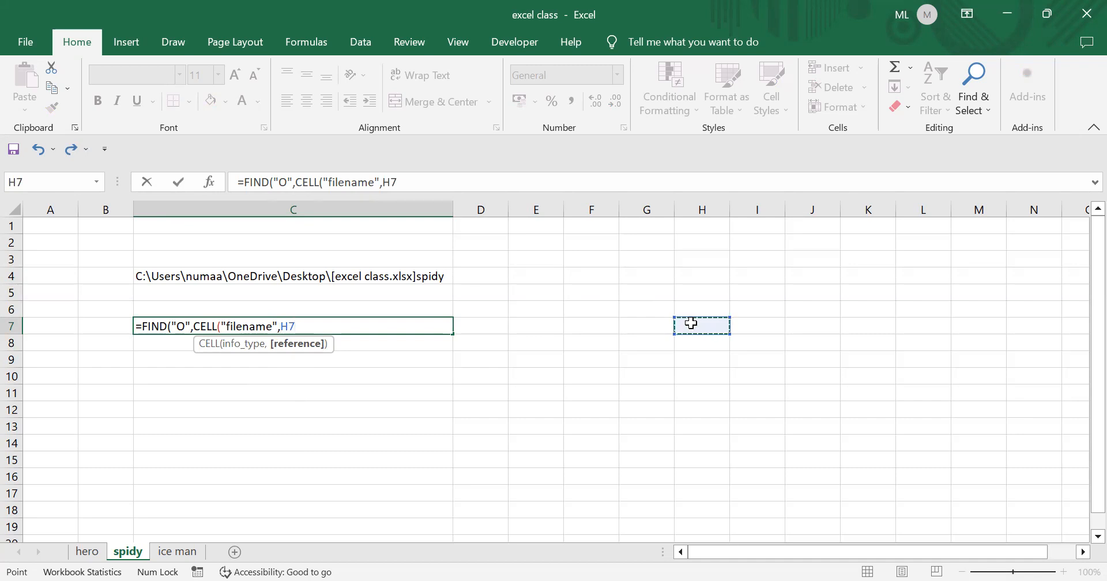
{"action": "type", "text": ")"}
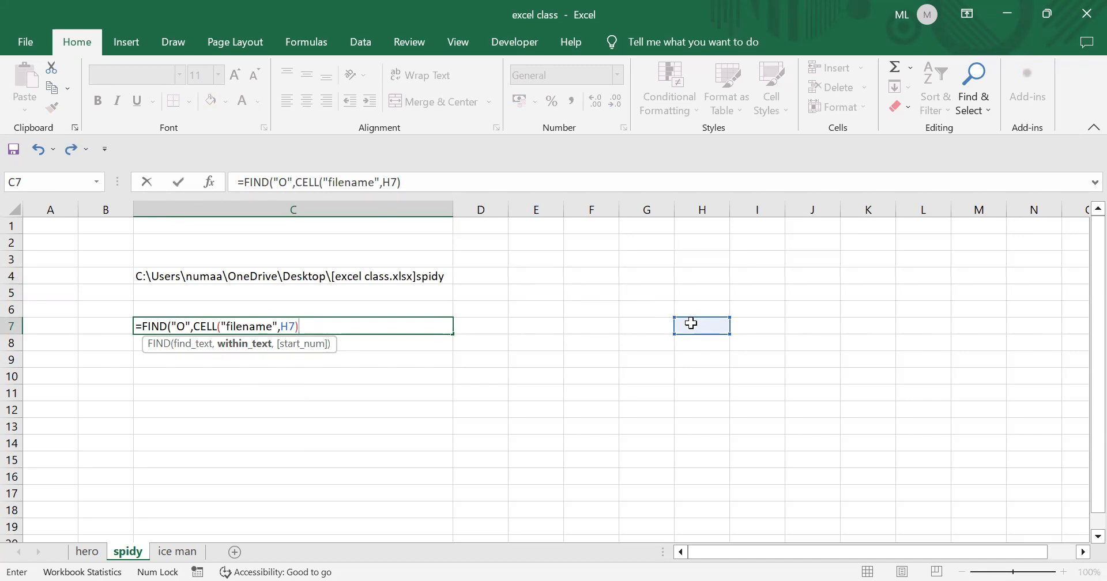
{"action": "type", "text": ")+1"}
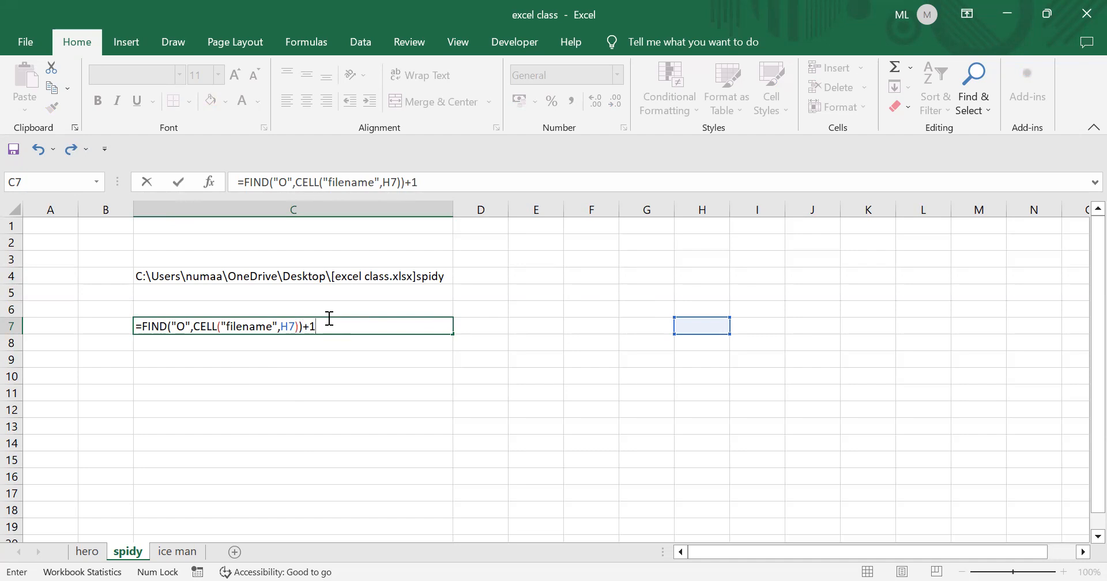
{"action": "key", "text": "Return"}
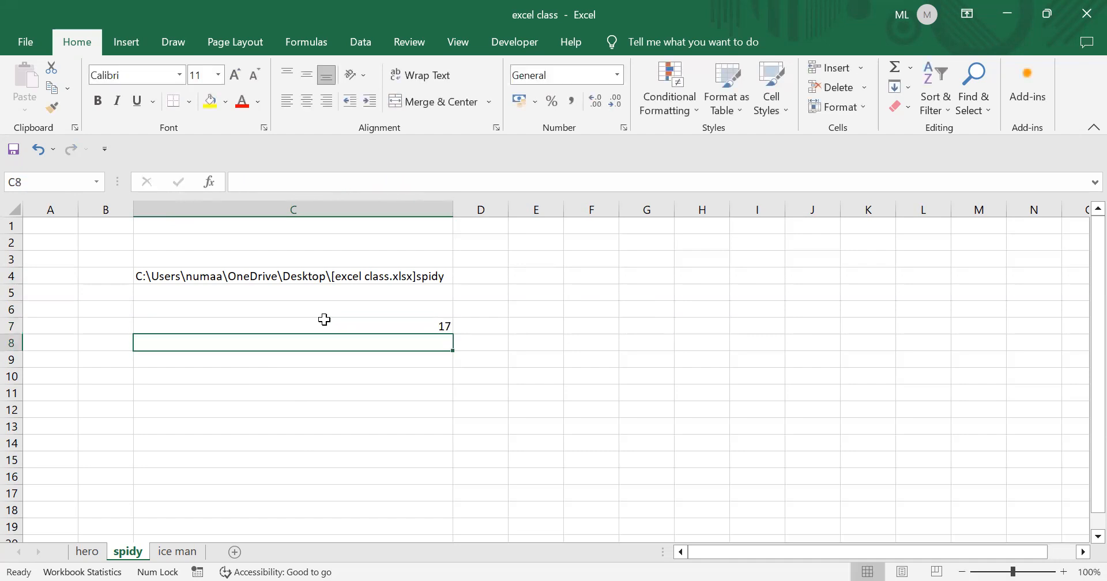
{"action": "left_click", "coordinate": [417, 325]}
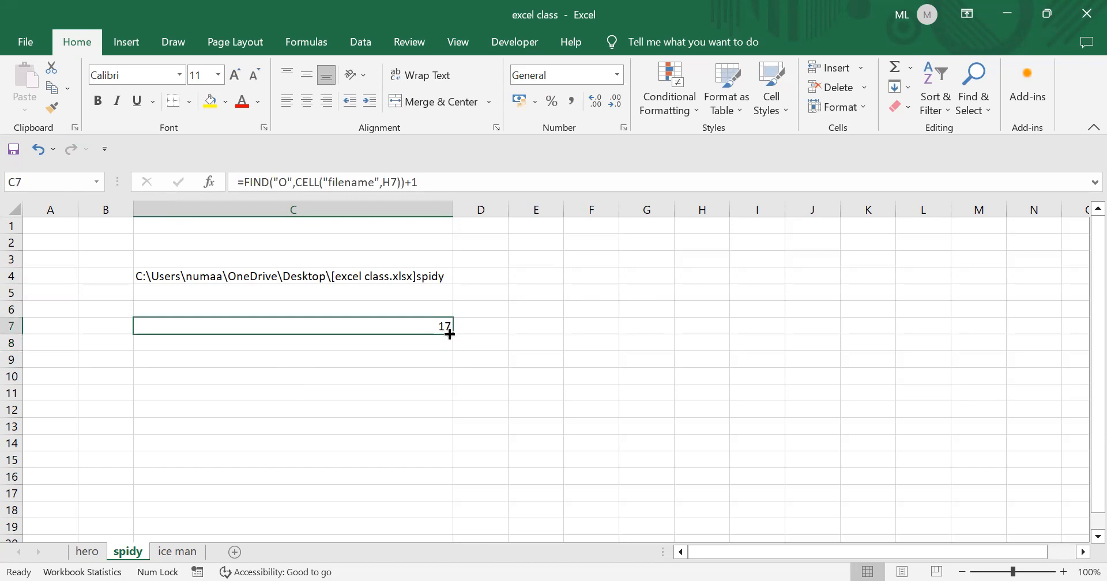
{"action": "left_click", "coordinate": [231, 276]}
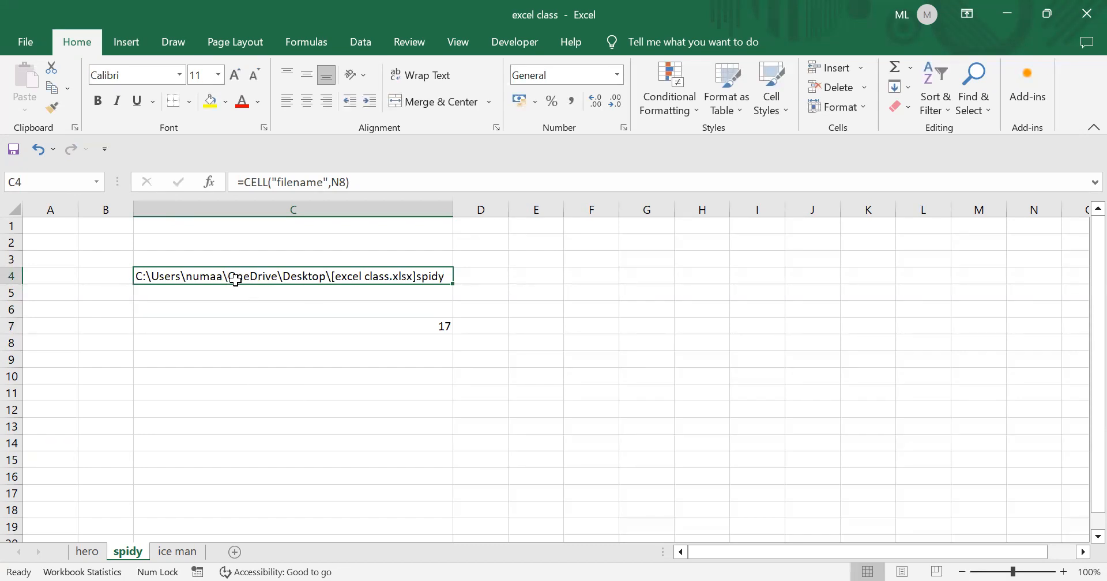
{"action": "left_click", "coordinate": [445, 327]}
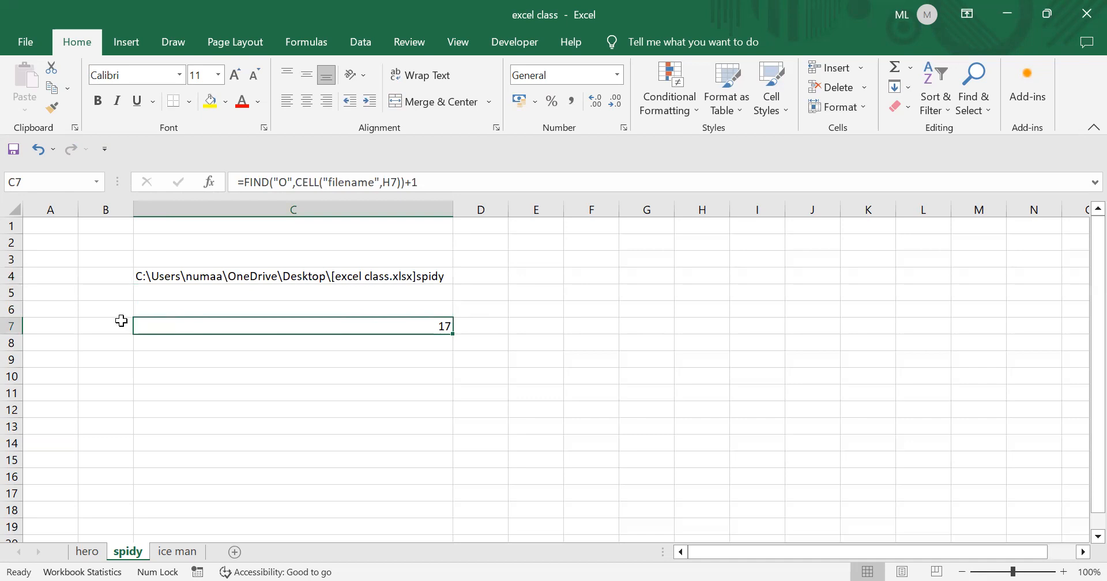
{"action": "scroll", "coordinate": [182, 320], "scroll_direction": "up", "scroll_amount": 6, "text": "ctrl"}
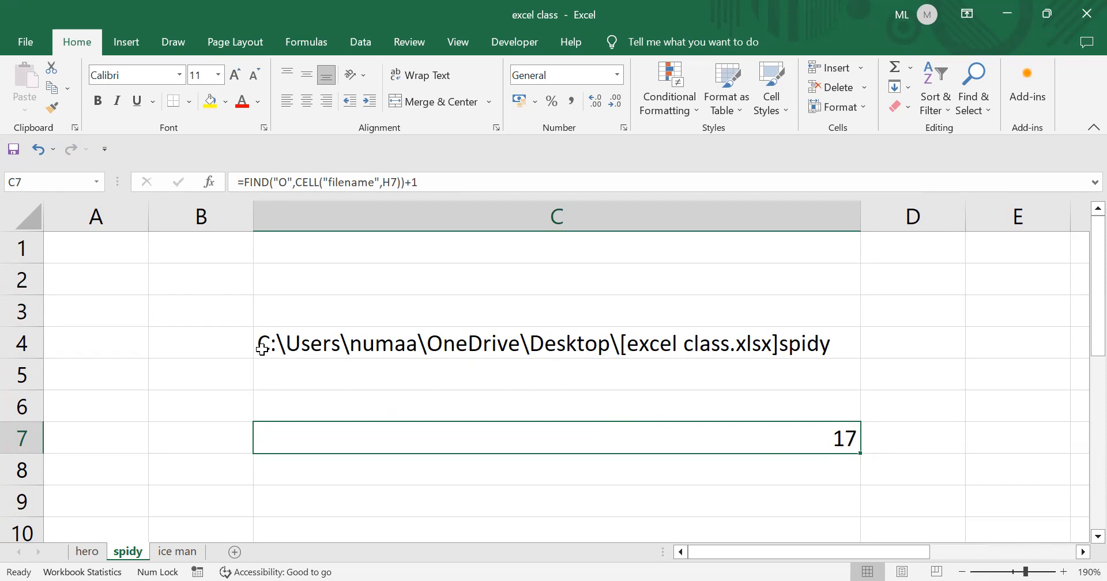
{"action": "left_click", "coordinate": [264, 350]}
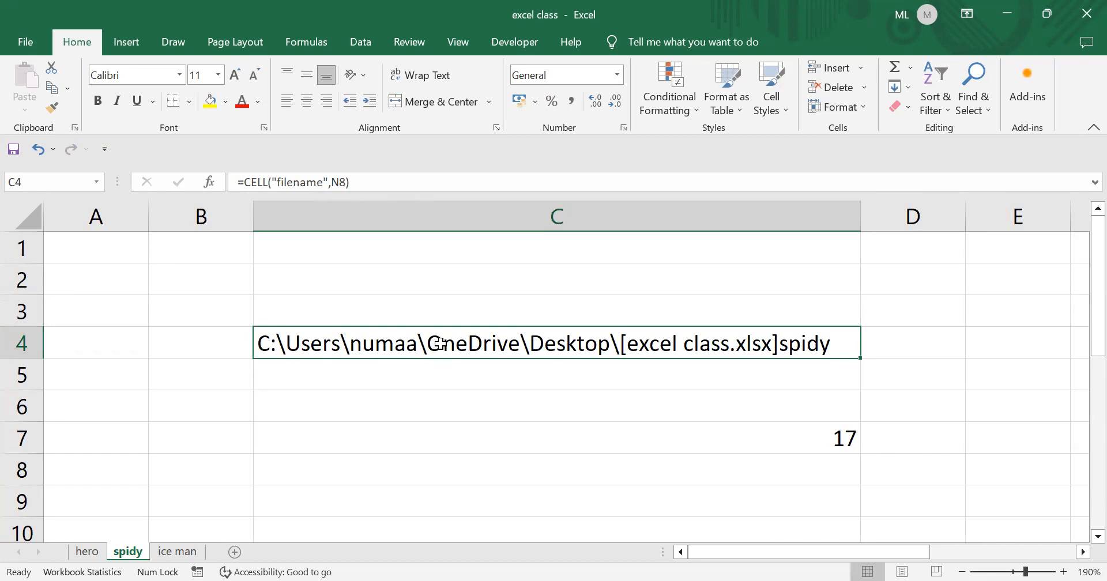
{"action": "left_click", "coordinate": [815, 436]}
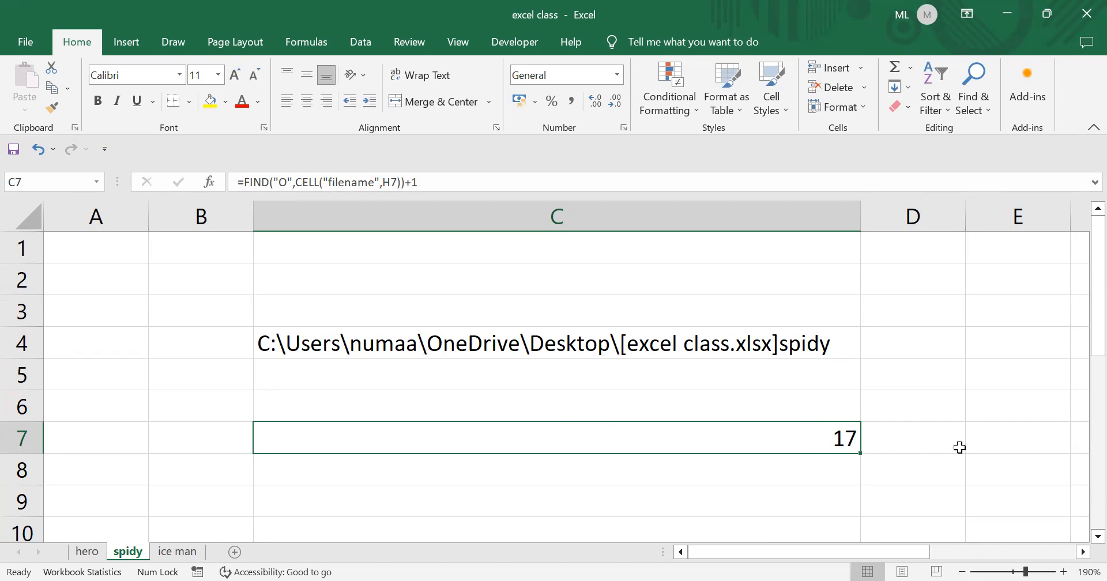
{"action": "scroll", "coordinate": [827, 442], "scroll_direction": "down", "scroll_amount": 2}
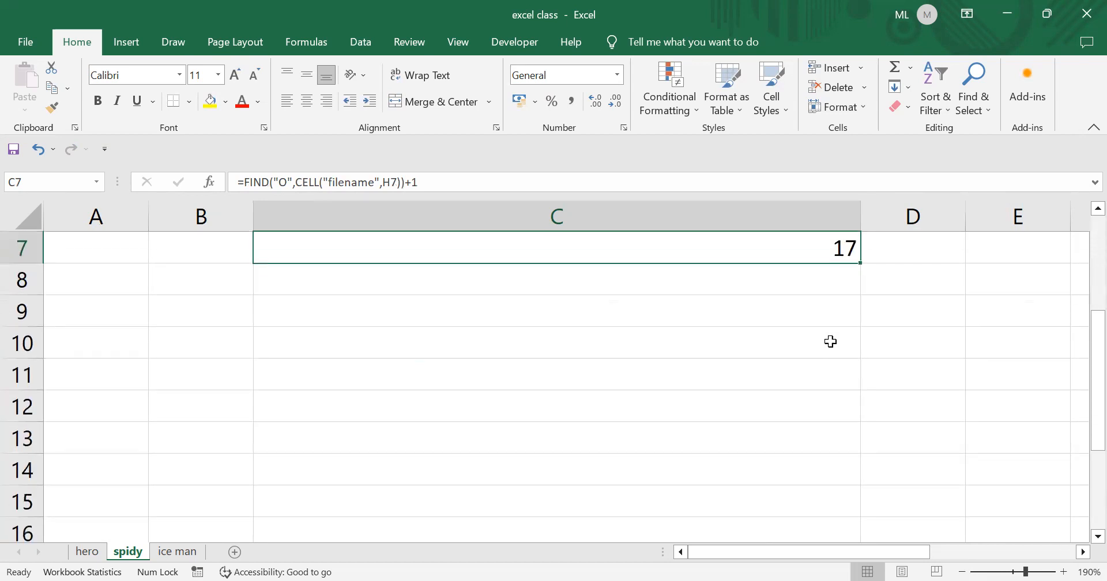
{"action": "scroll", "coordinate": [845, 343], "scroll_direction": "up", "scroll_amount": 2}
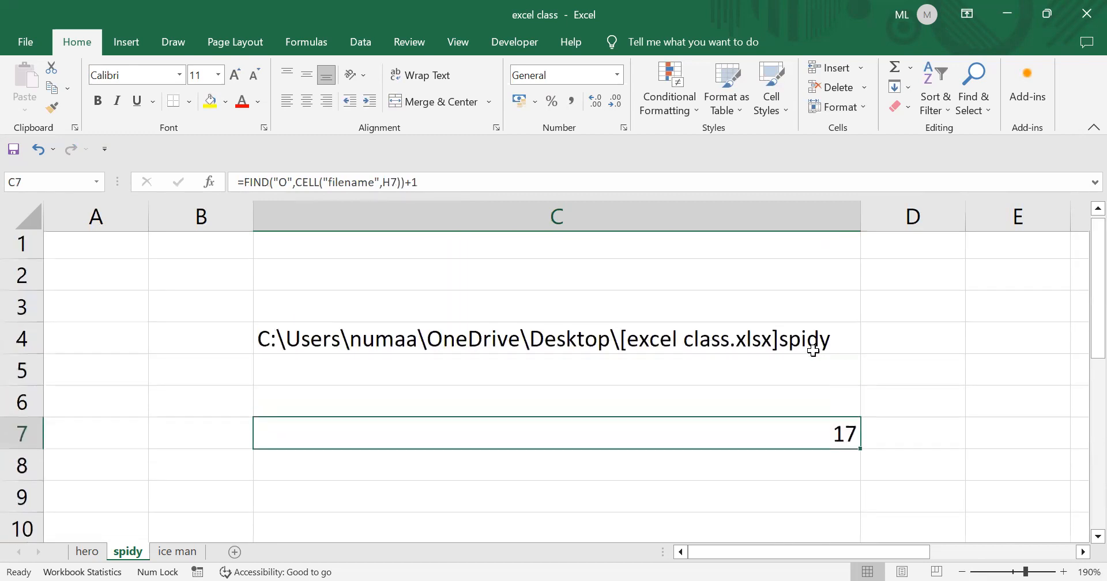
{"action": "scroll", "coordinate": [821, 440], "scroll_direction": "down", "scroll_amount": 2}
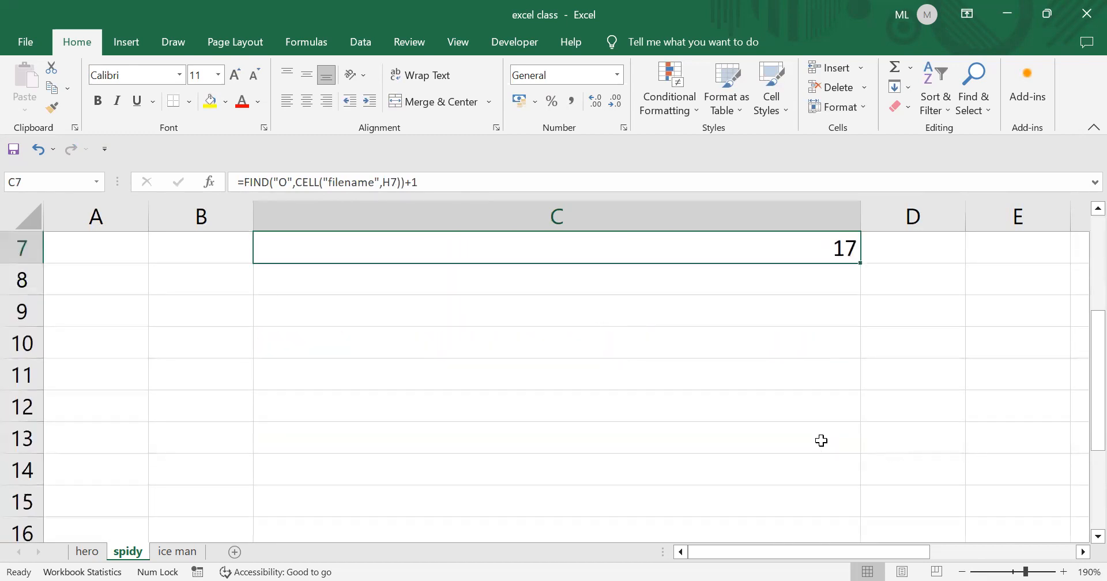
{"action": "scroll", "coordinate": [825, 433], "scroll_direction": "up", "scroll_amount": 1}
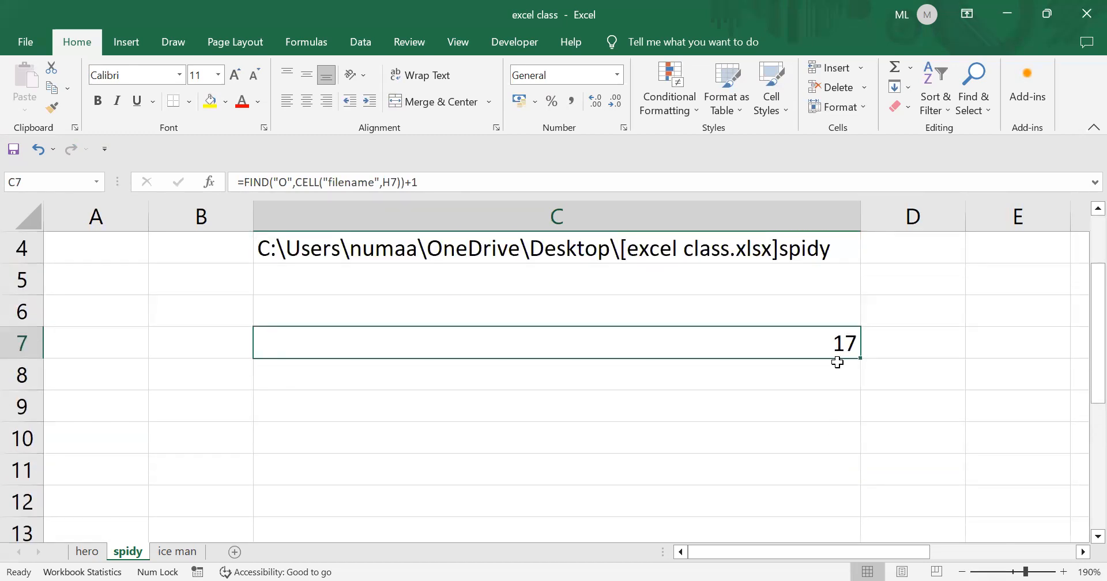
{"action": "scroll", "coordinate": [738, 398], "scroll_direction": "up", "scroll_amount": 1}
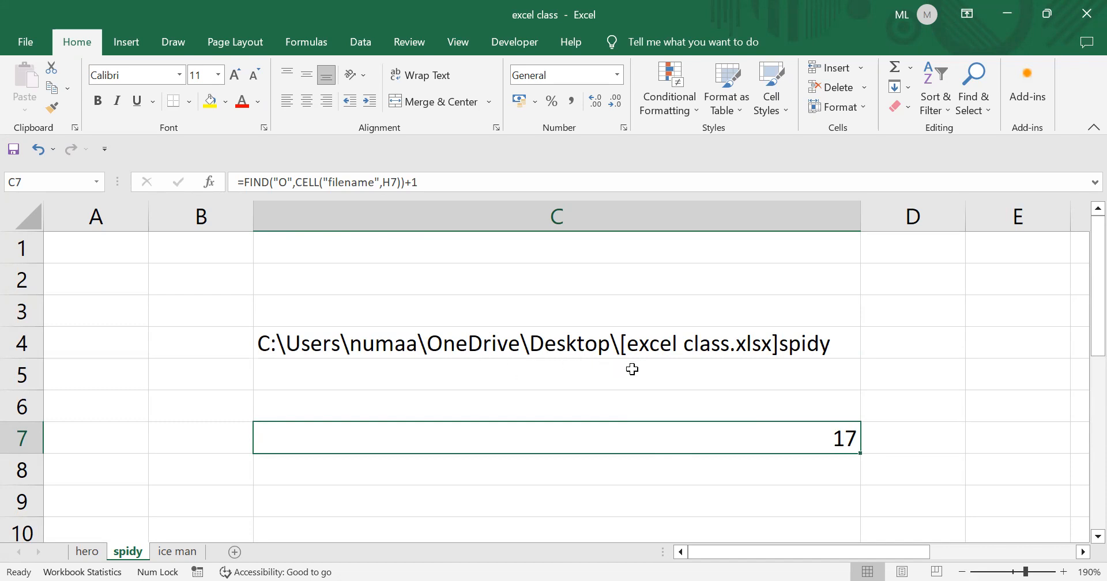
{"action": "scroll", "coordinate": [632, 369], "scroll_direction": "down", "scroll_amount": 5}
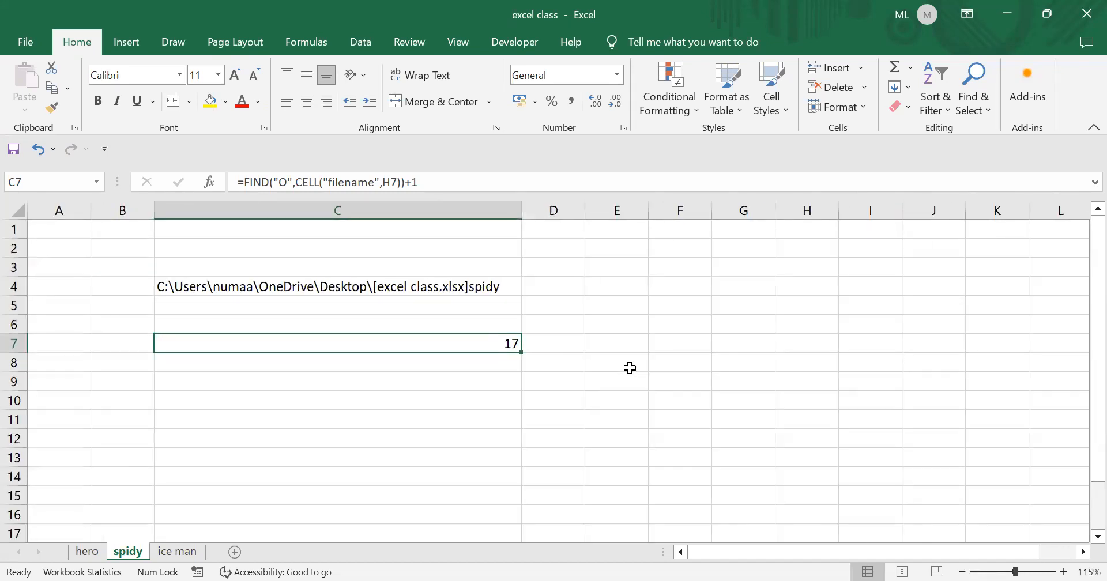
{"action": "left_click", "coordinate": [587, 311]}
{"action": "scroll", "coordinate": [587, 321], "scroll_direction": "down", "scroll_amount": 2}
{"action": "scroll", "coordinate": [518, 320], "scroll_direction": "up", "scroll_amount": 2}
{"action": "left_click", "coordinate": [396, 339]}
{"action": "left_click", "coordinate": [371, 364]}
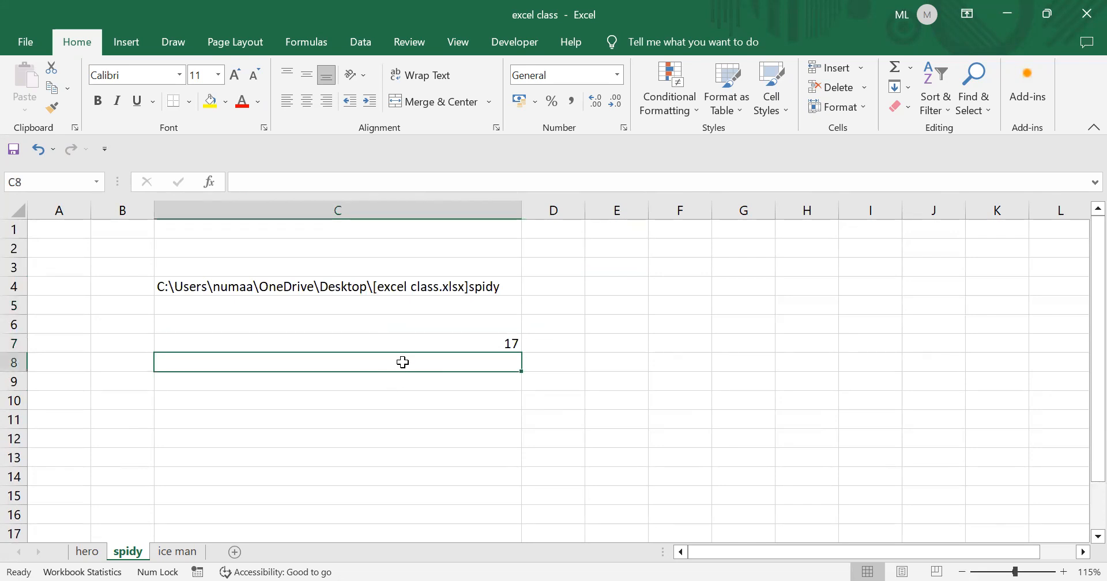
{"action": "left_click", "coordinate": [384, 396]}
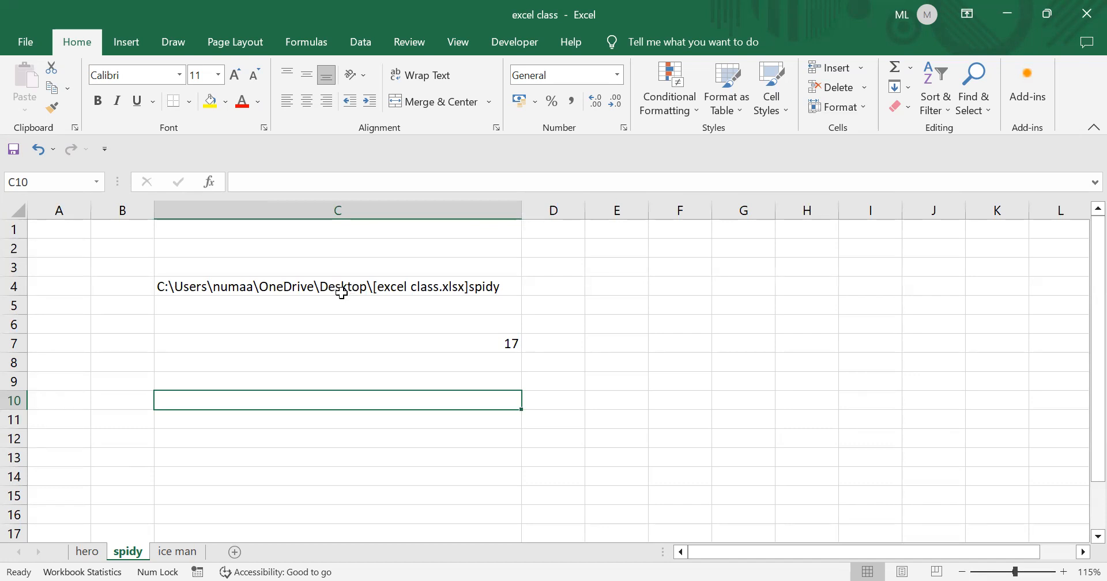
{"action": "left_click", "coordinate": [336, 288]}
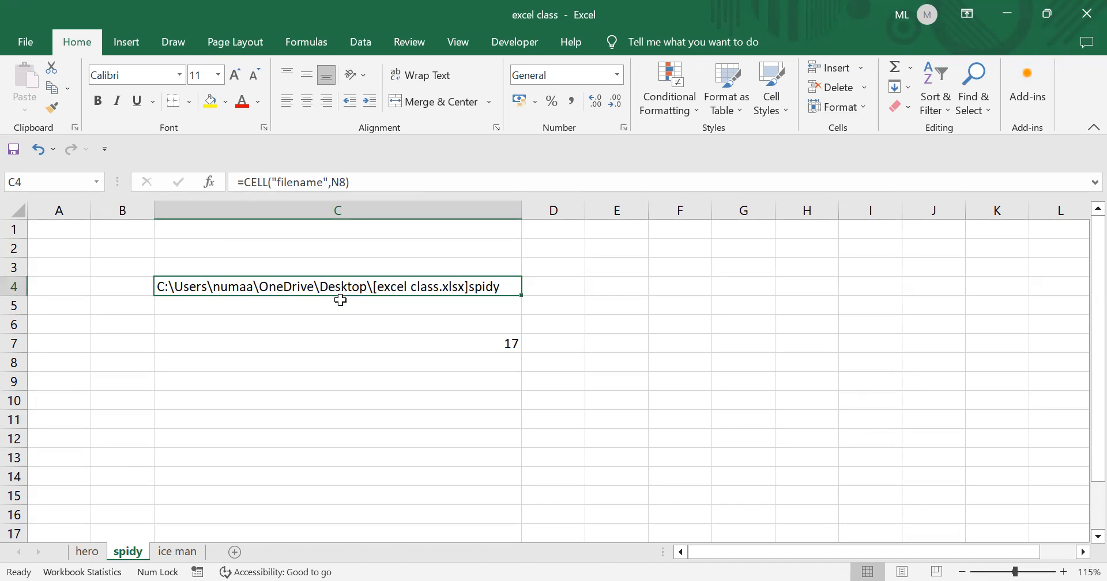
{"action": "left_click", "coordinate": [326, 393]}
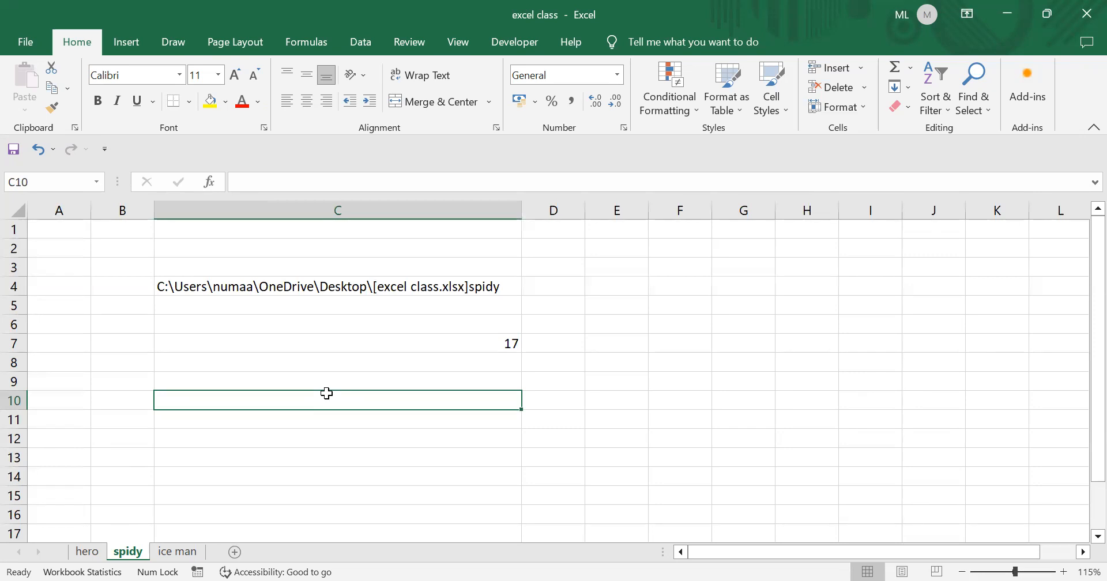
- Begin C10's formula as =MID(CELL("filename",F9), leaving it uncommitted
{"action": "type", "text": "="}
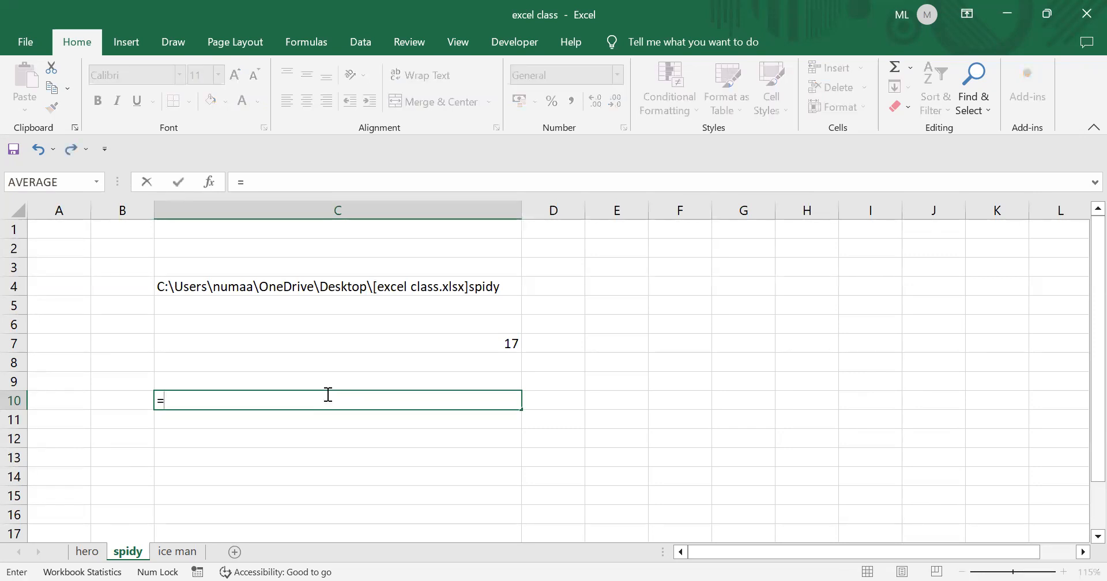
{"action": "type", "text": "M"}
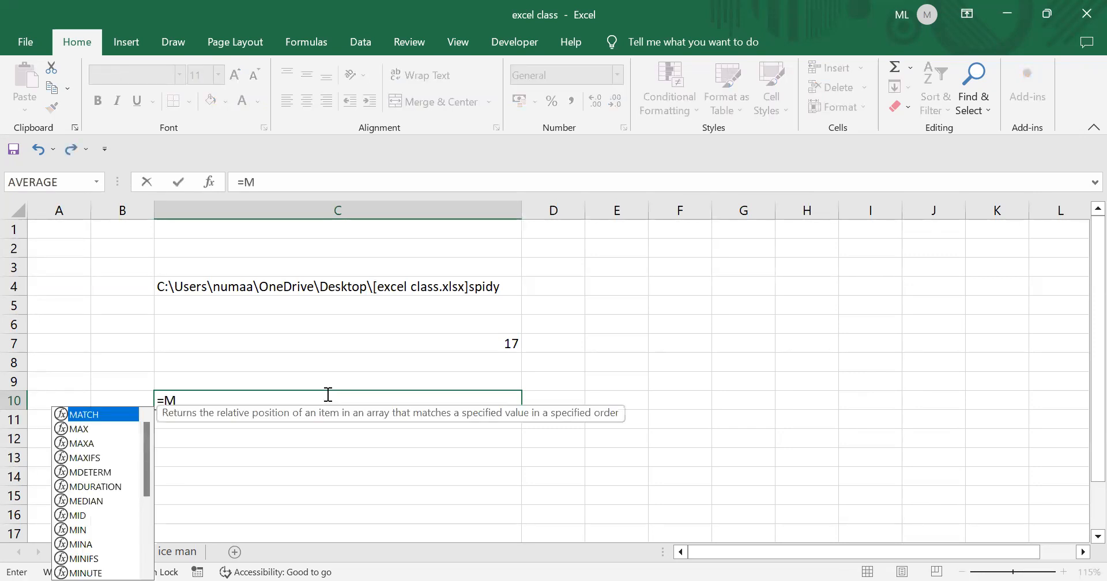
{"action": "type", "text": "i"}
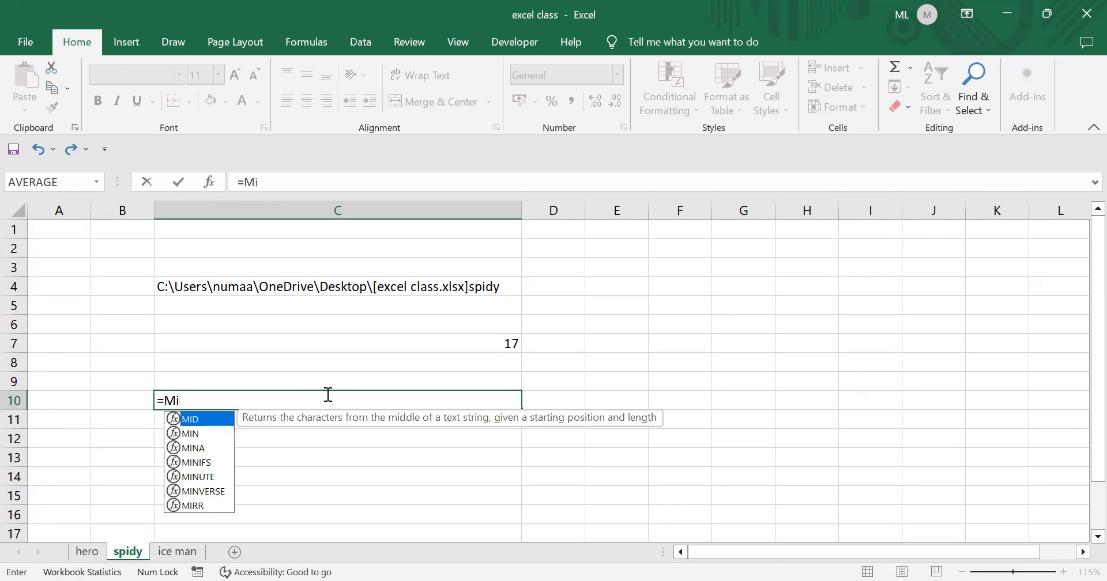
{"action": "type", "text": "d"}
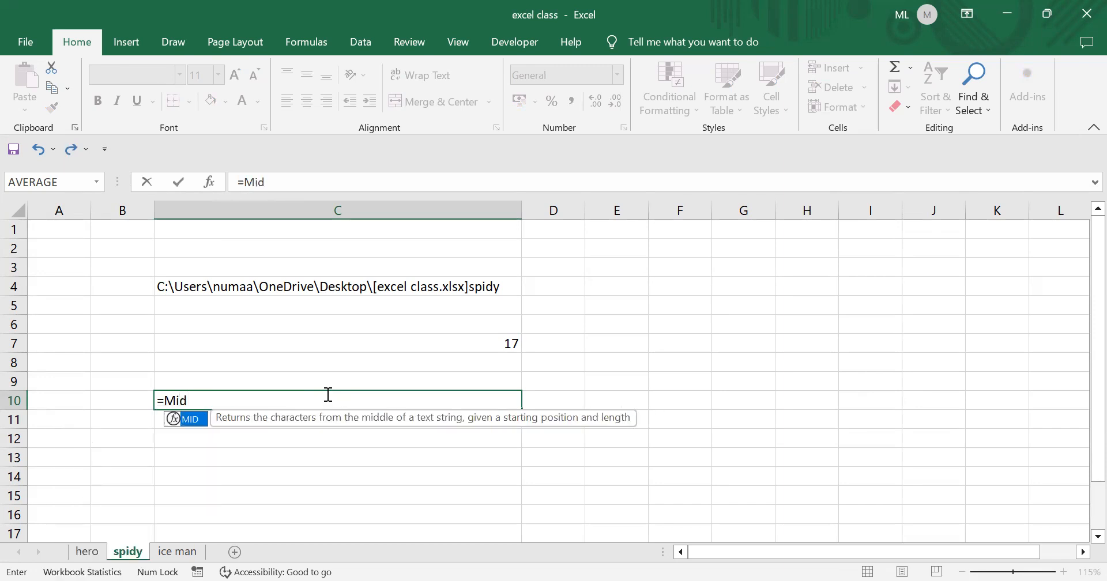
{"action": "double_click", "coordinate": [193, 421]}
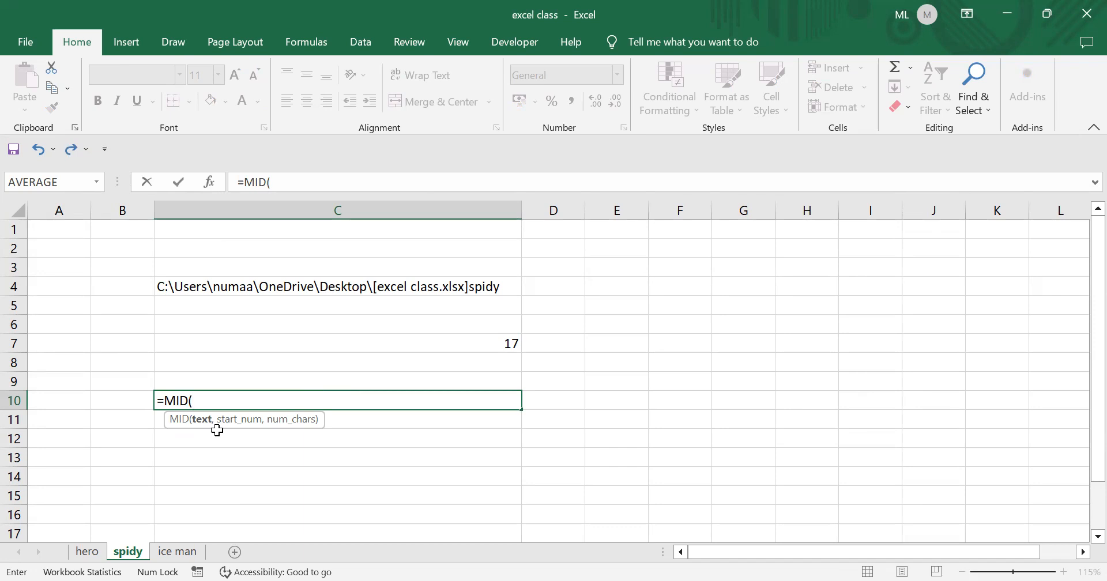
{"action": "type", "text": "ce"}
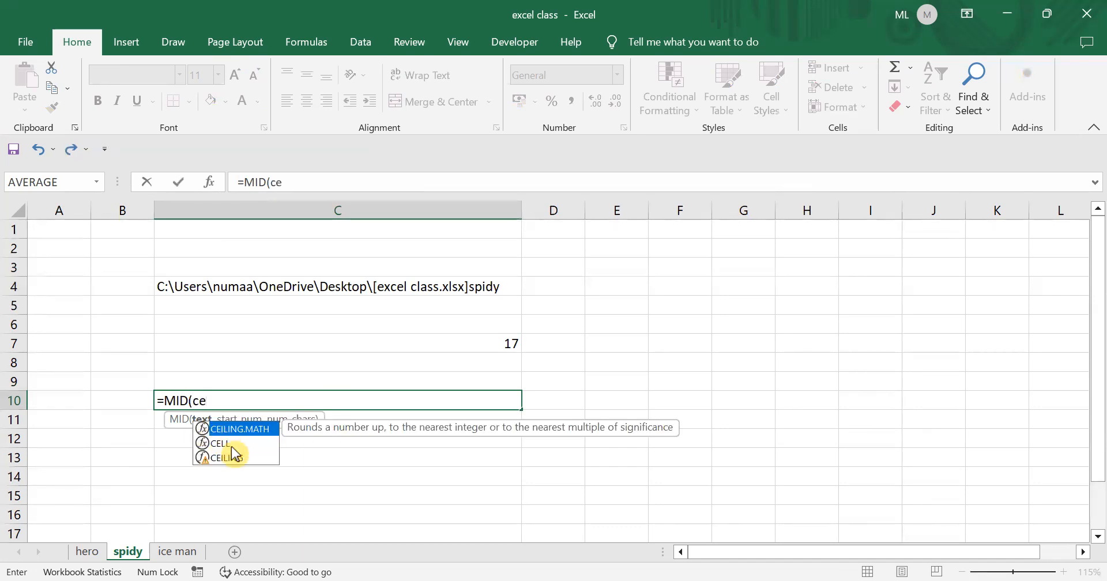
{"action": "left_click", "coordinate": [222, 442]}
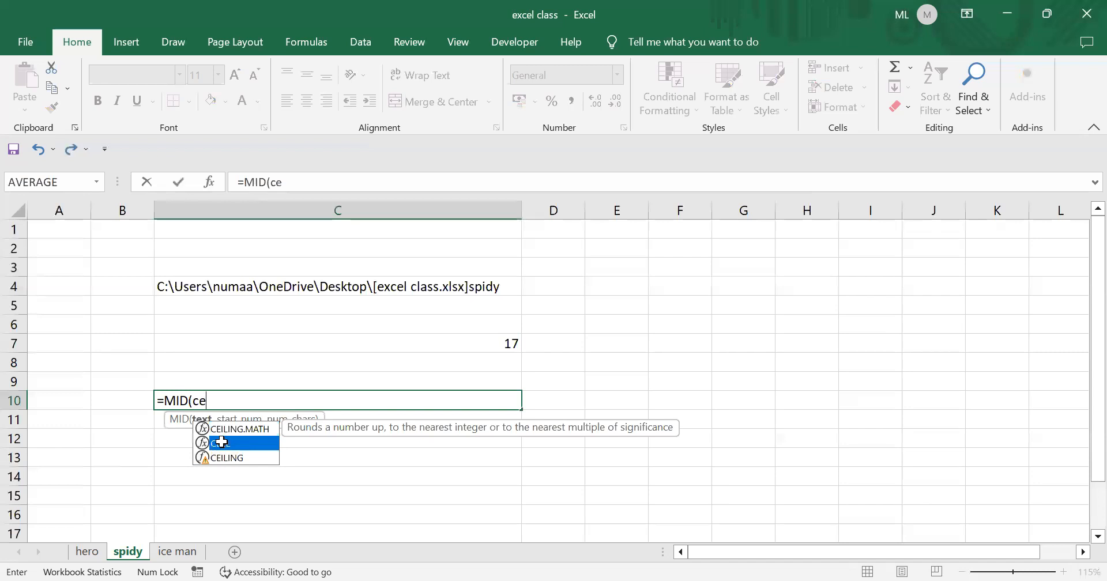
{"action": "double_click", "coordinate": [222, 442]}
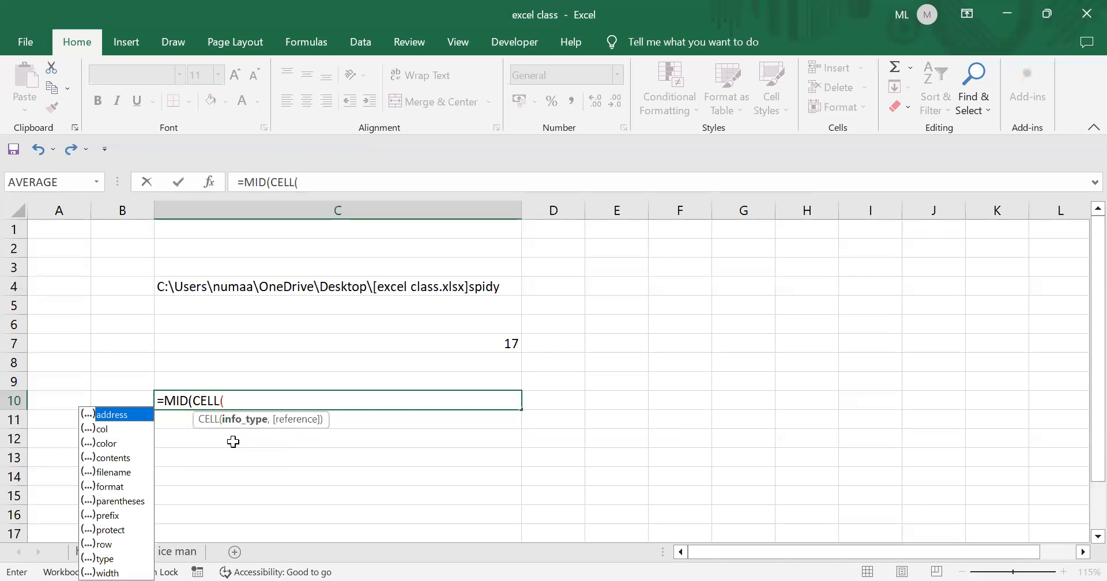
{"action": "left_click", "coordinate": [112, 476]}
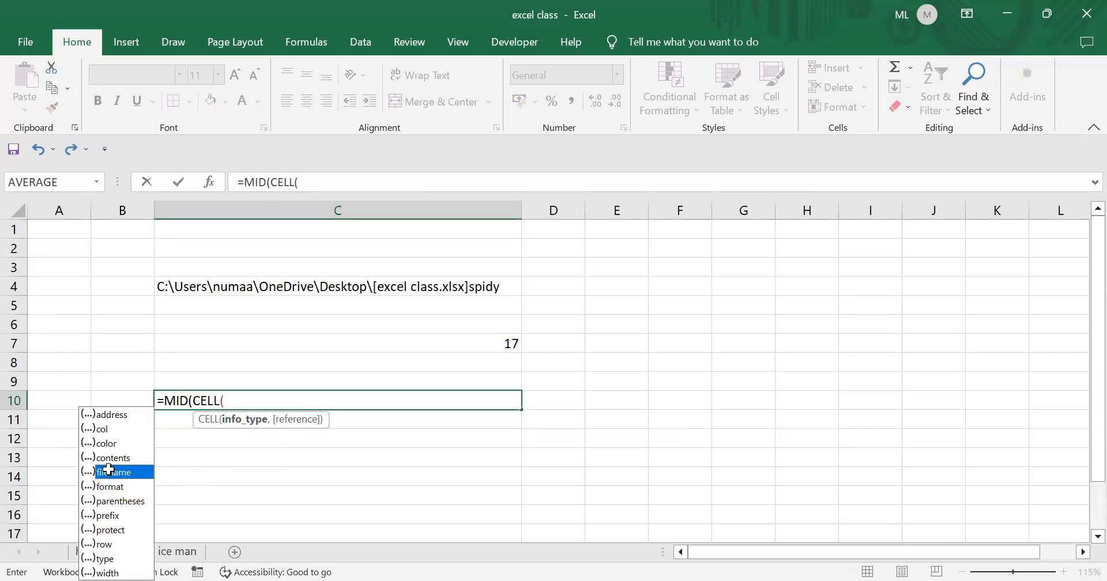
{"action": "double_click", "coordinate": [107, 473]}
{"action": "type", "text": ","}
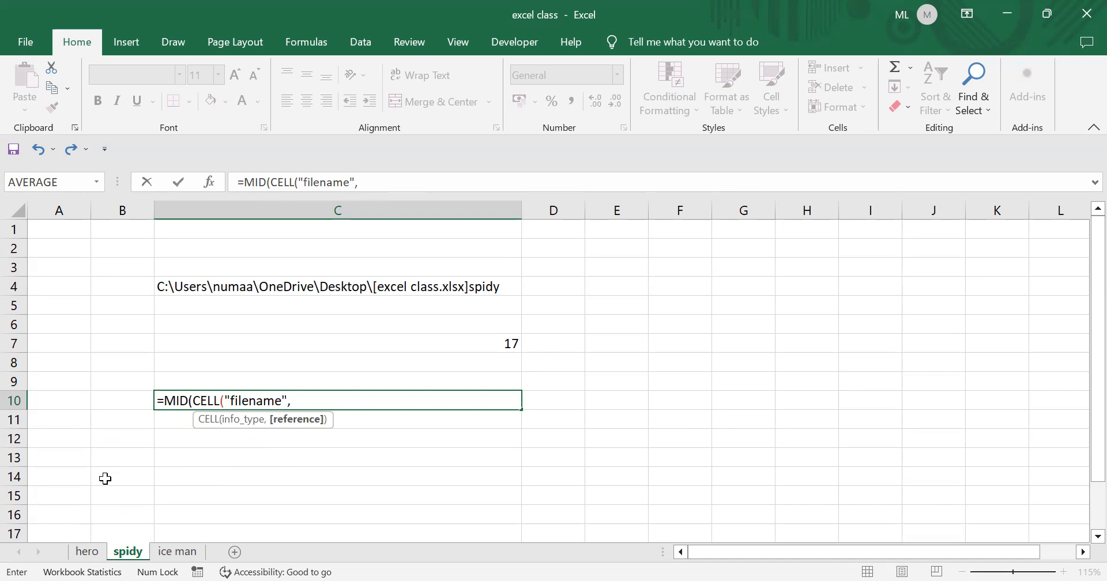
{"action": "left_click", "coordinate": [686, 383]}
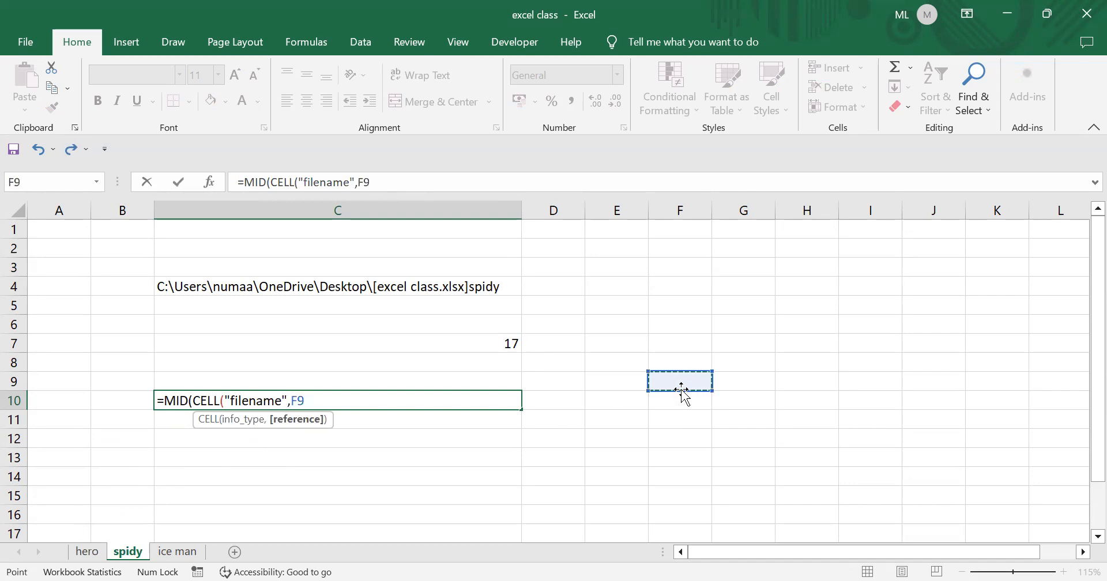
{"action": "type", "text": ")"}
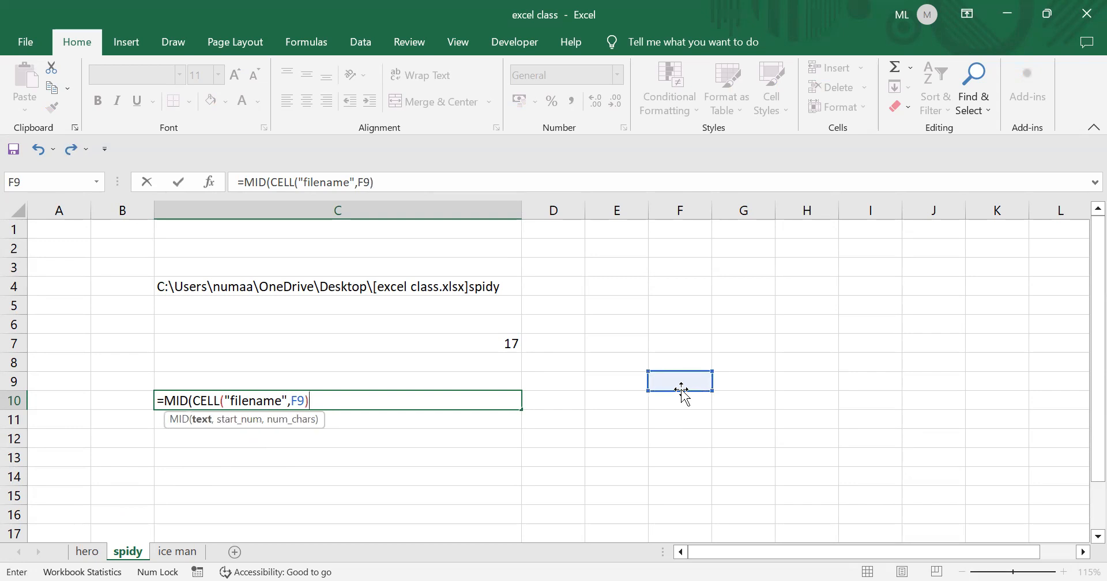
{"action": "type", "text": ","}
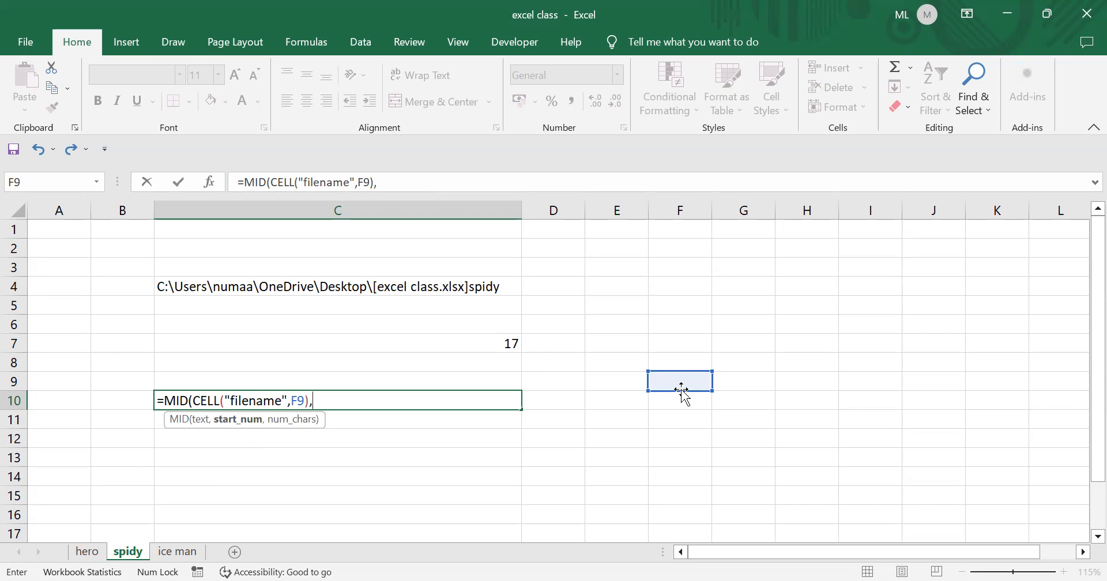
- Finish C10's MID with start find("a",CELL("filename",H10))+1 and length 31
{"action": "type", "text": "f"}
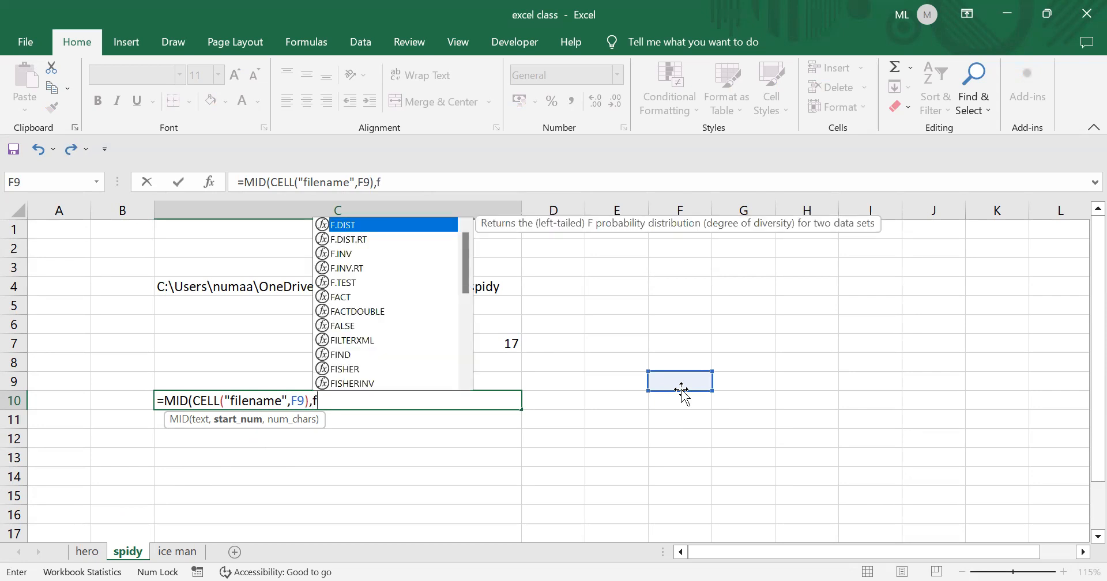
{"action": "type", "text": "ind(\""}
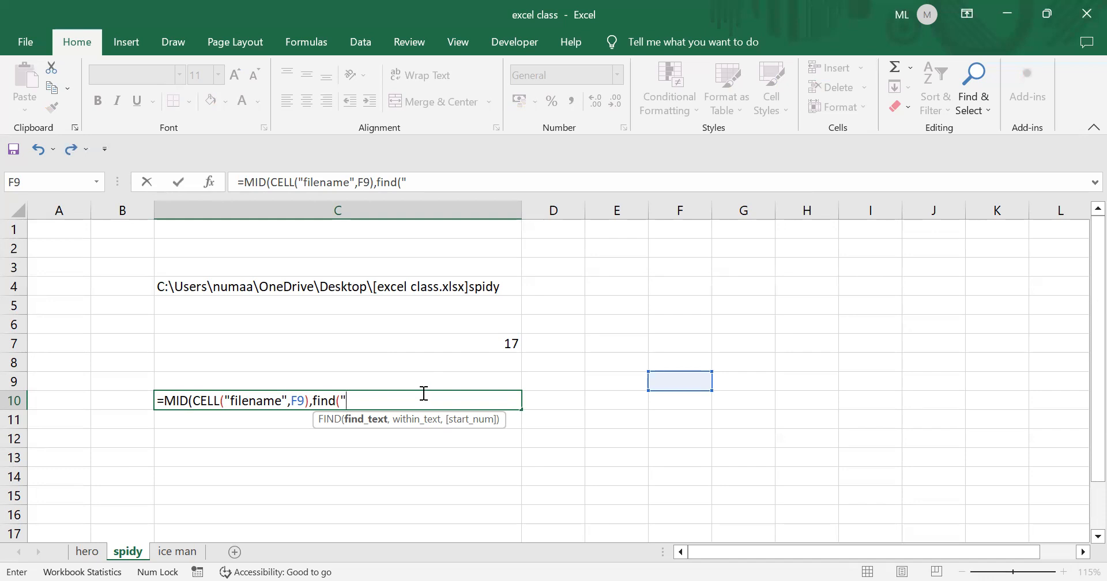
{"action": "type", "text": "D"}
{"action": "key", "text": "BackSpace"}
{"action": "type", "text": ","}
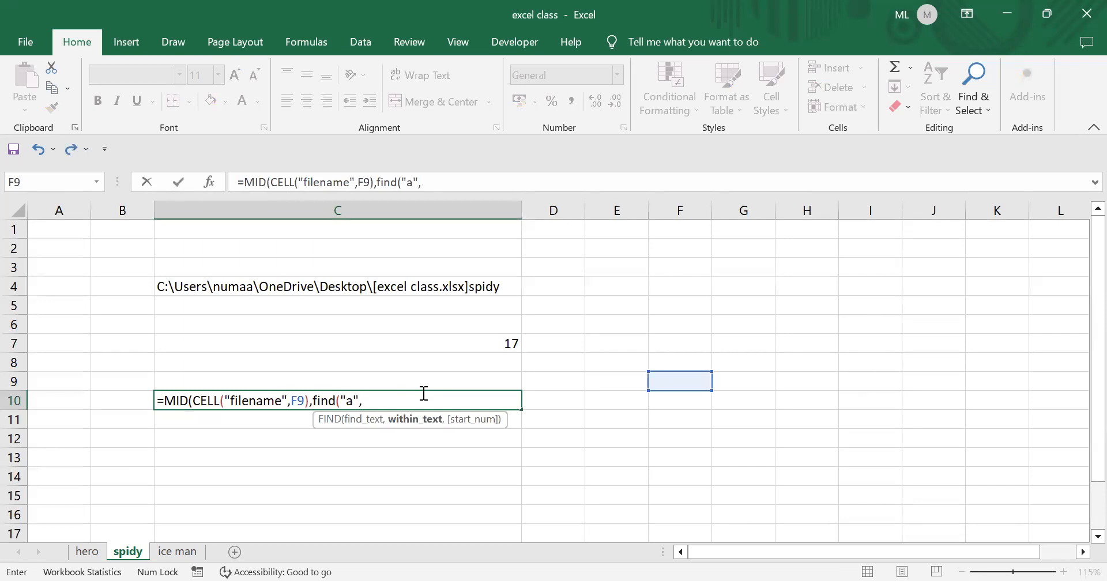
{"action": "type", "text": "ce"}
{"action": "left_click", "coordinate": [401, 444]}
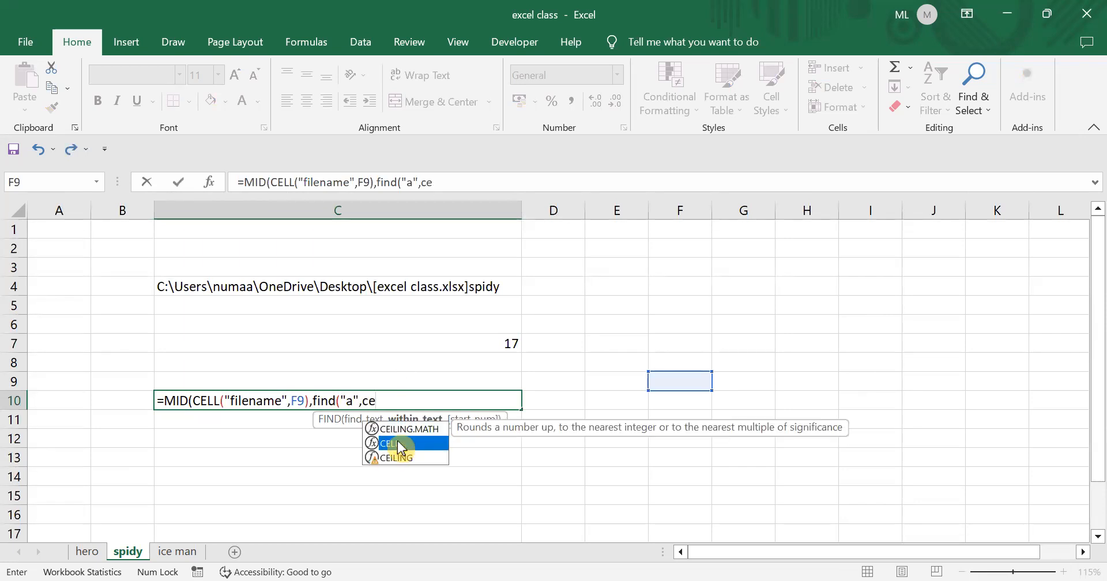
{"action": "double_click", "coordinate": [402, 444]}
{"action": "key", "text": "Down"}
{"action": "key", "text": "Down"}
{"action": "key", "text": "Down"}
{"action": "key", "text": "Down"}
{"action": "key", "text": "Tab"}
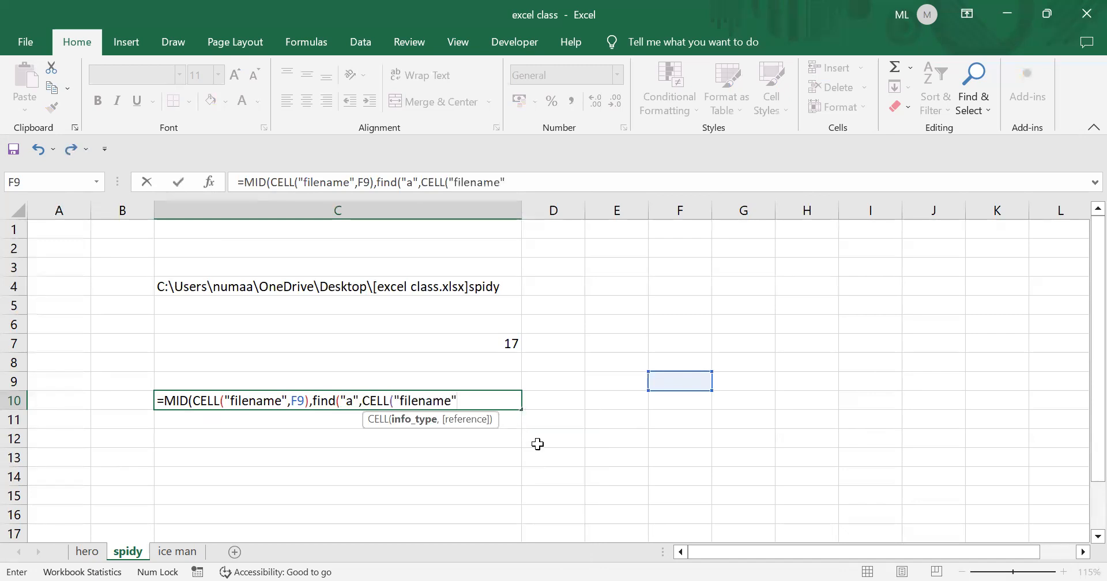
{"action": "type", "text": ","}
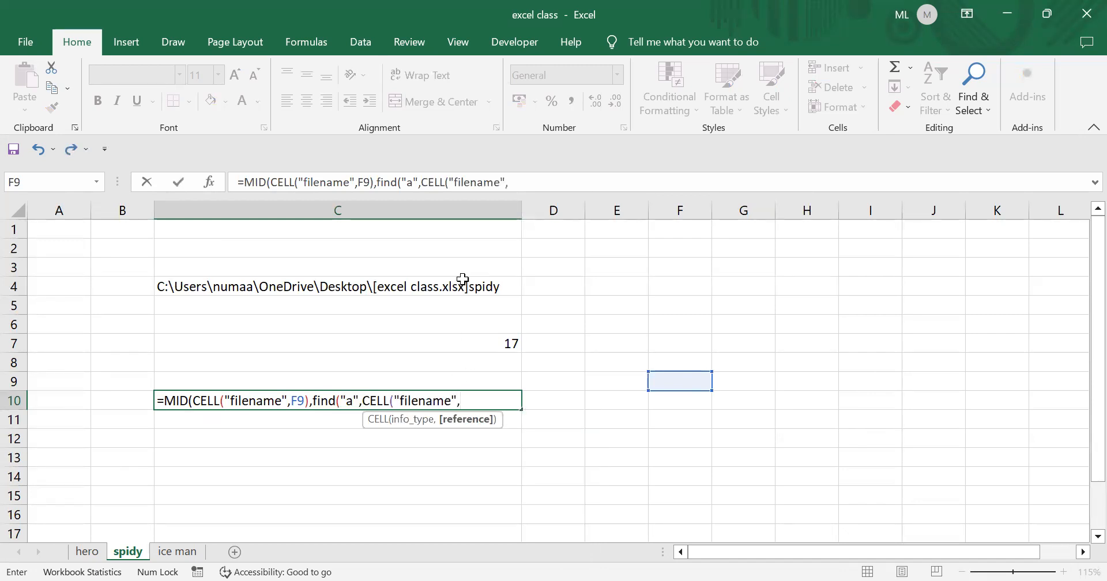
{"action": "left_click", "coordinate": [835, 397]}
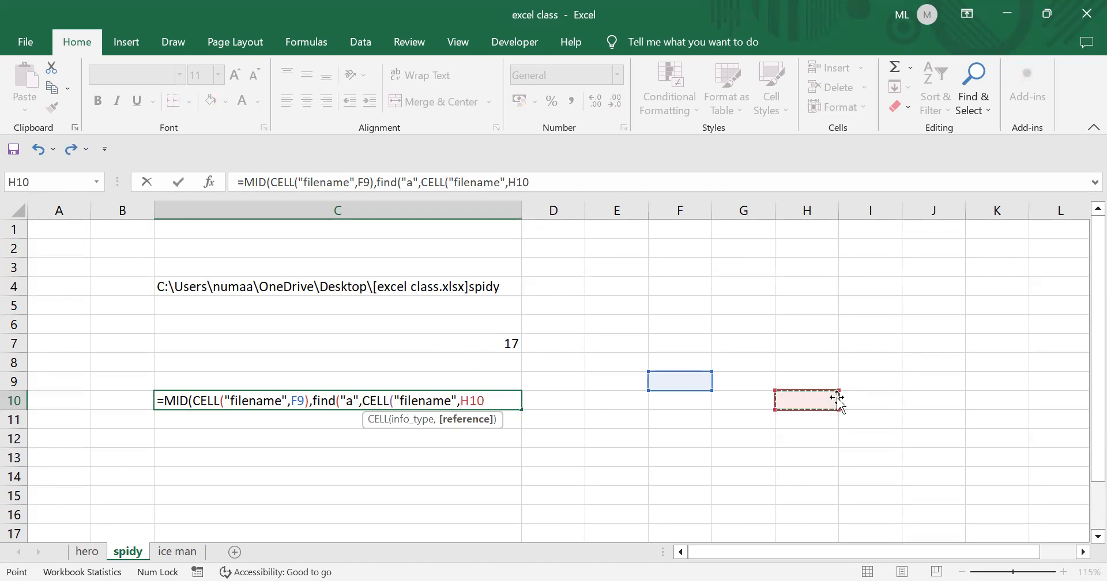
{"action": "type", "text": "))"}
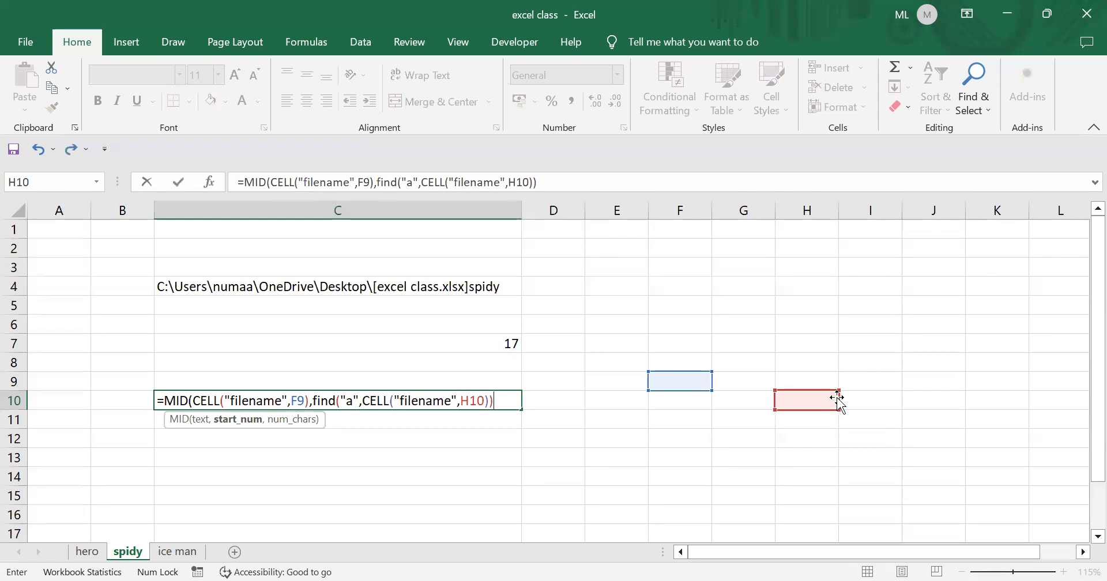
{"action": "type", "text": "+1,"}
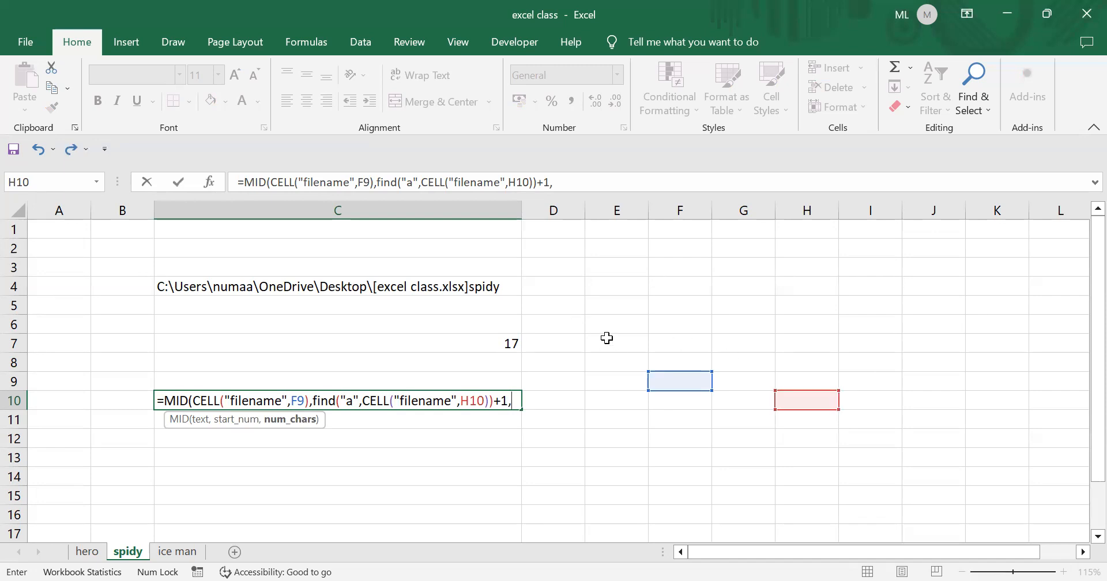
{"action": "type", "text": "31"}
{"action": "type", "text": ")"}
{"action": "key", "text": "Return"}
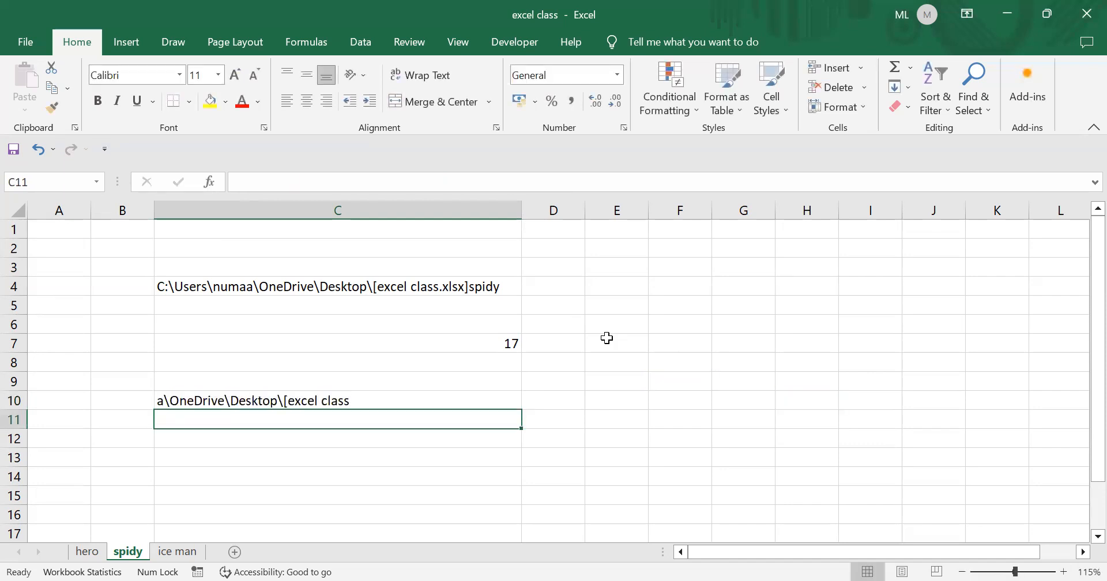
- Change FIND's search letter in C10 from "a" to "O", giving neDrive\Desktop\[excel class.xl
{"action": "left_click", "coordinate": [353, 399]}
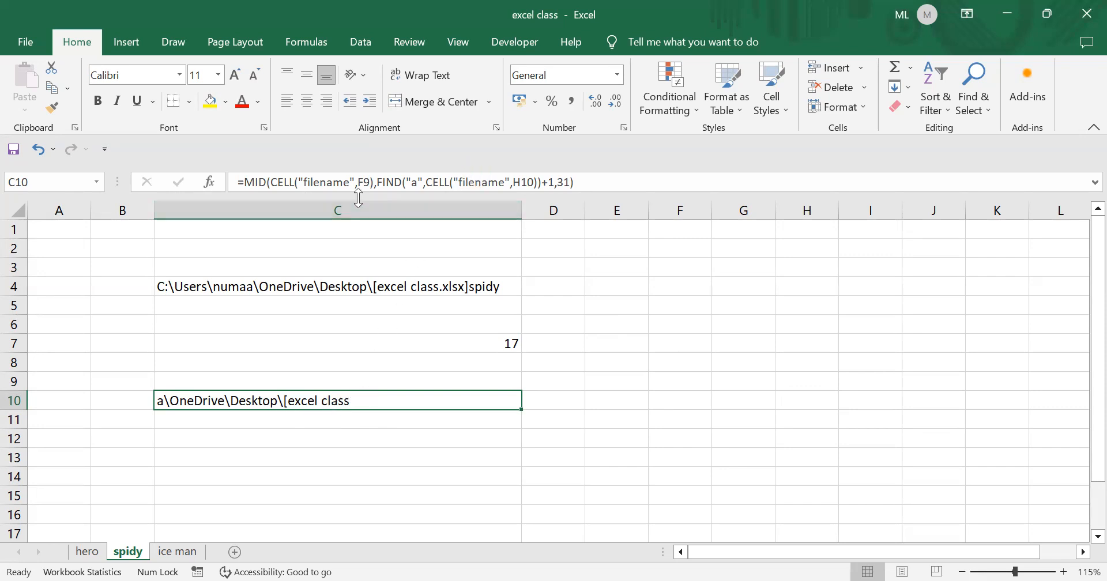
{"action": "left_click", "coordinate": [422, 182]}
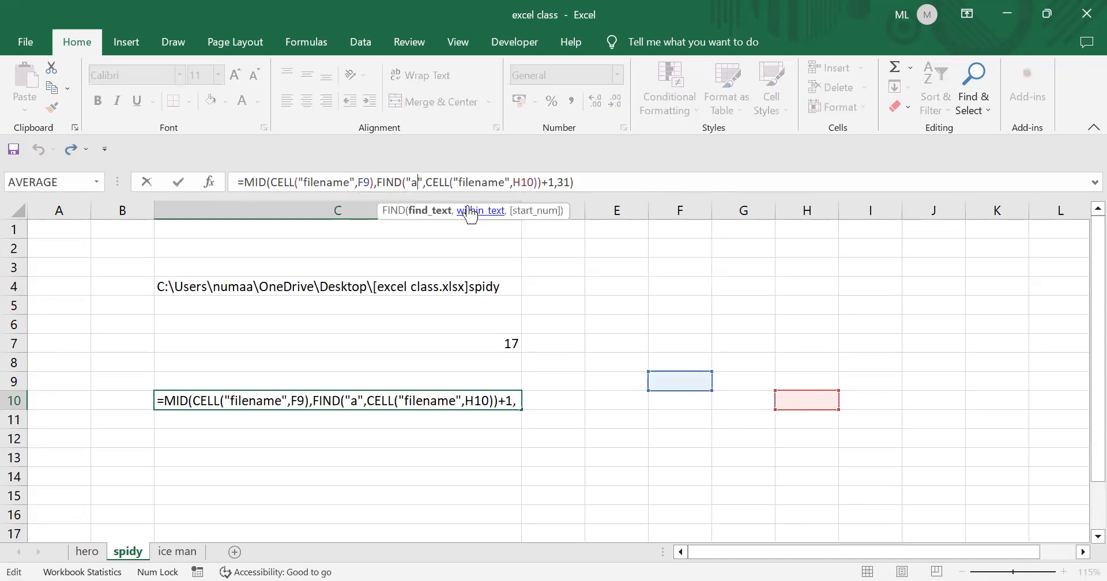
{"action": "key", "text": "BackSpace"}
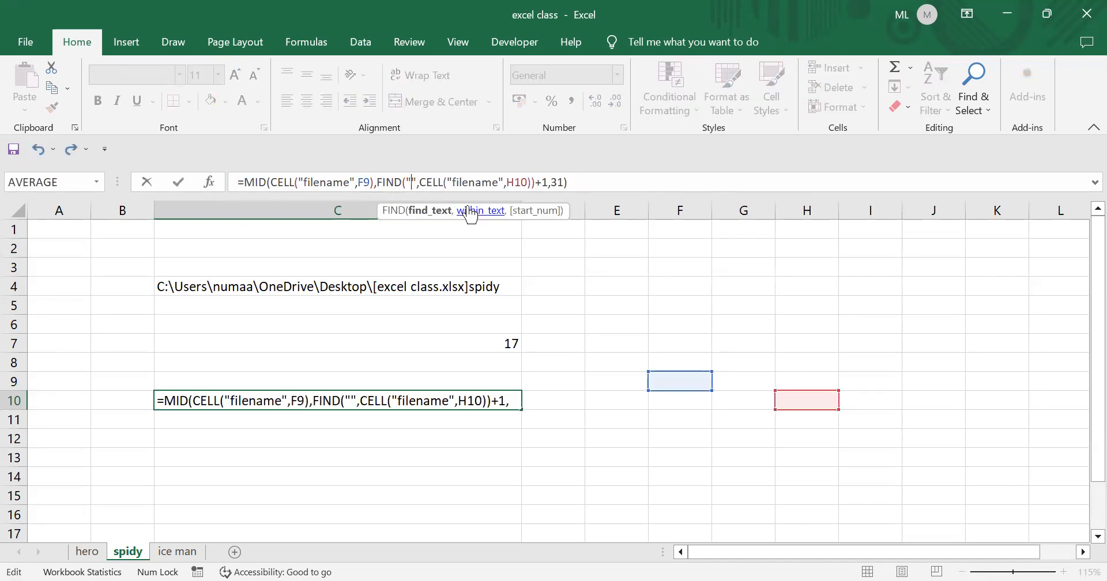
{"action": "type", "text": "O"}
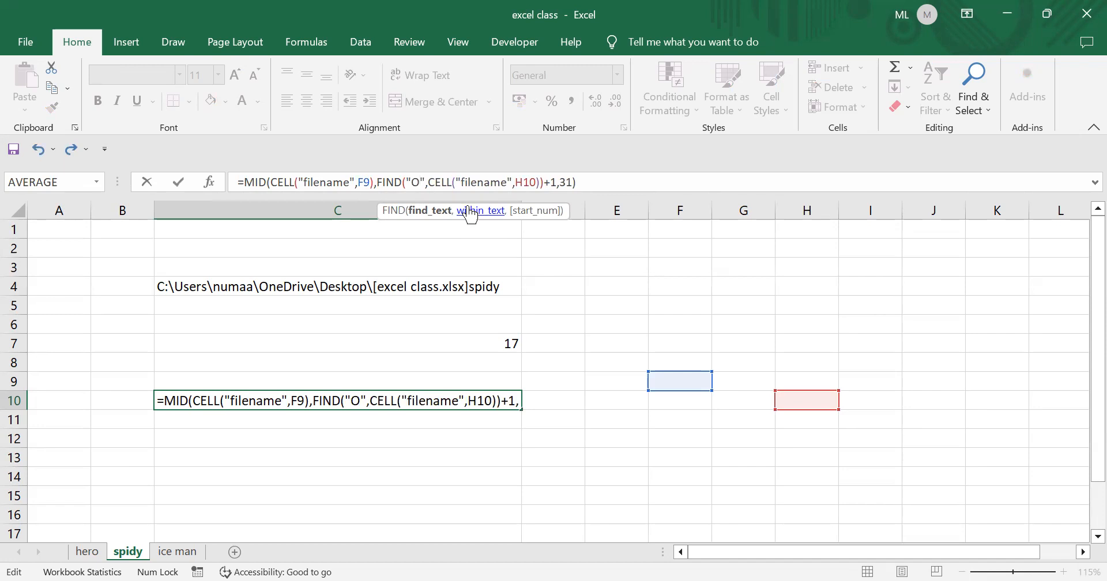
{"action": "key", "text": "Return"}
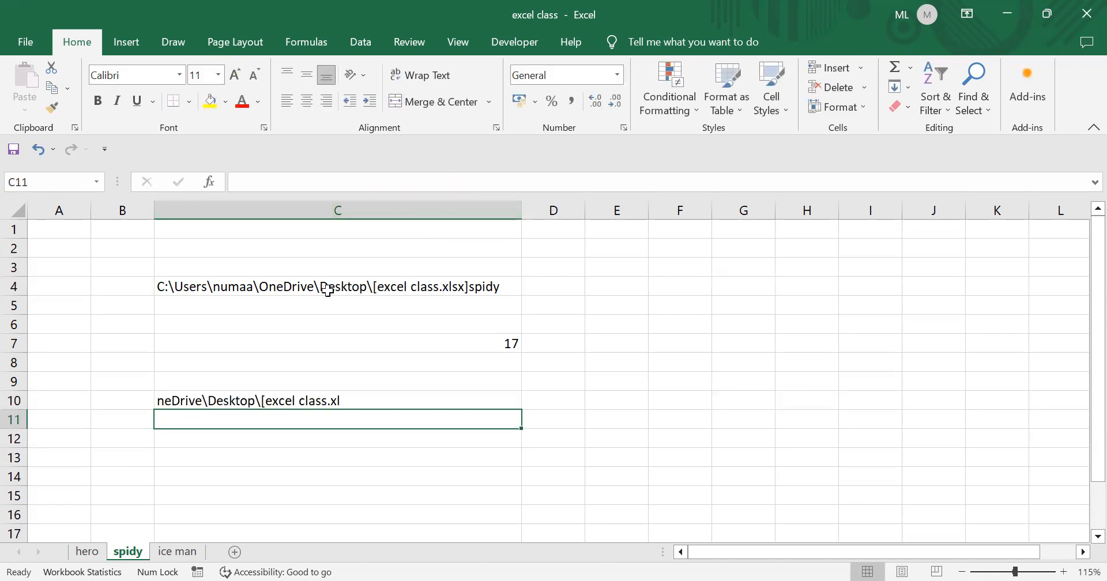
{"action": "left_click", "coordinate": [292, 401]}
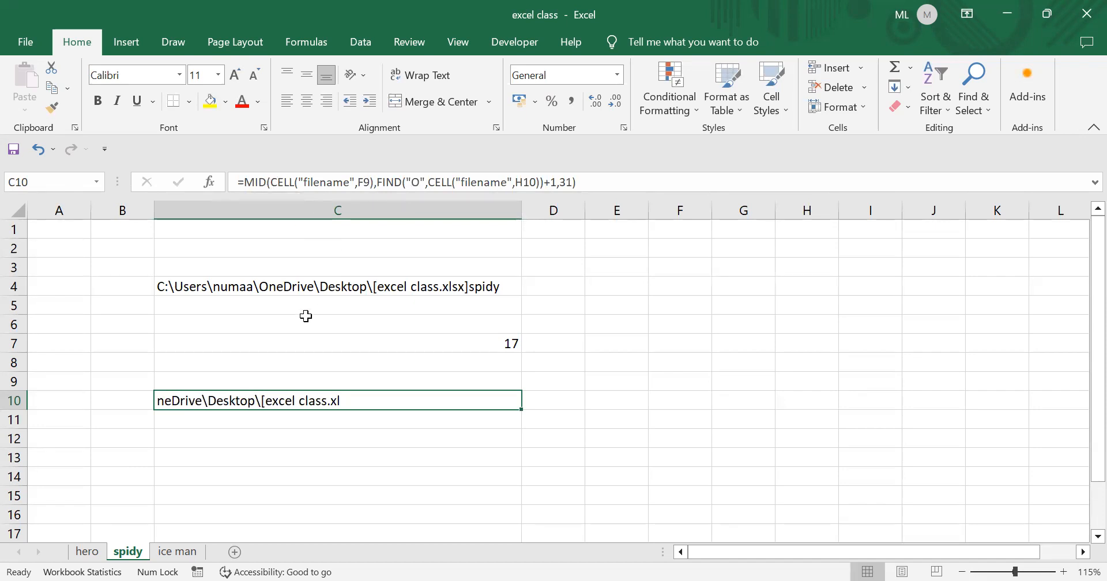
{"action": "left_click", "coordinate": [347, 286]}
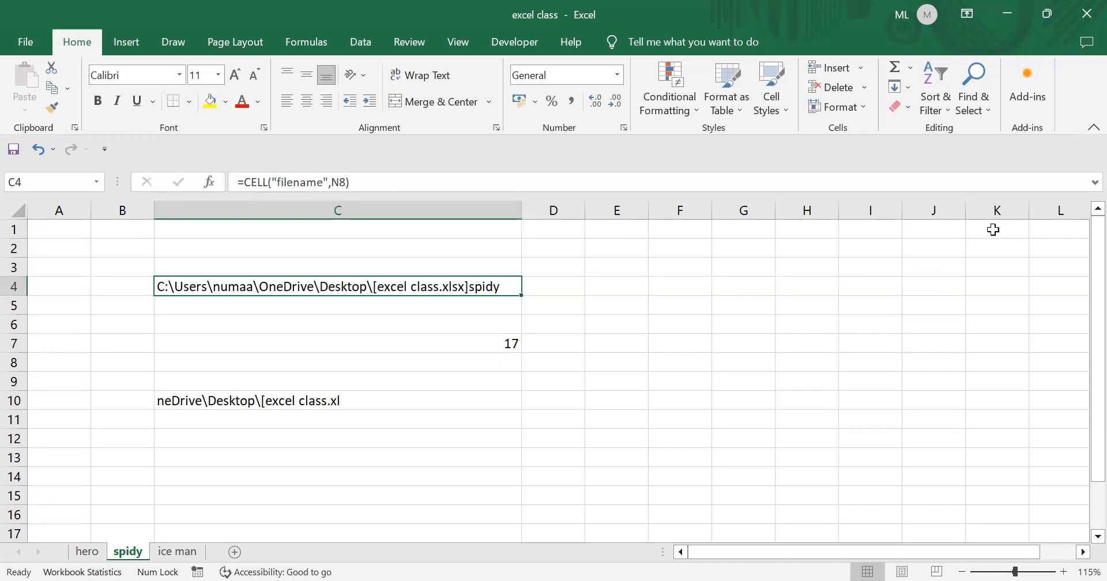
{"action": "left_click", "coordinate": [1084, 552]}
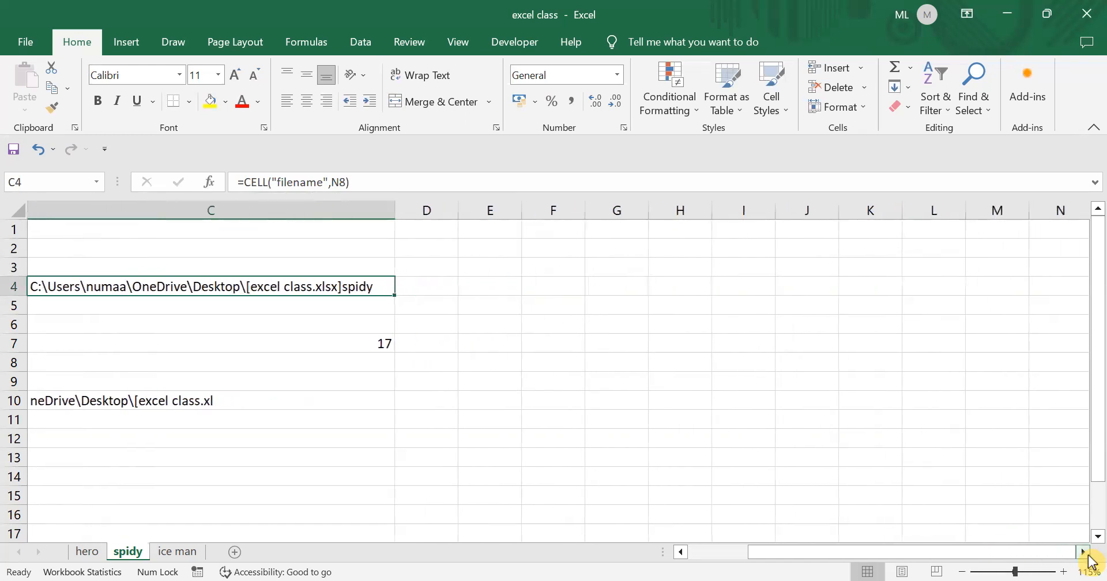
{"action": "left_click", "coordinate": [1086, 553]}
{"action": "left_click", "coordinate": [1086, 554]}
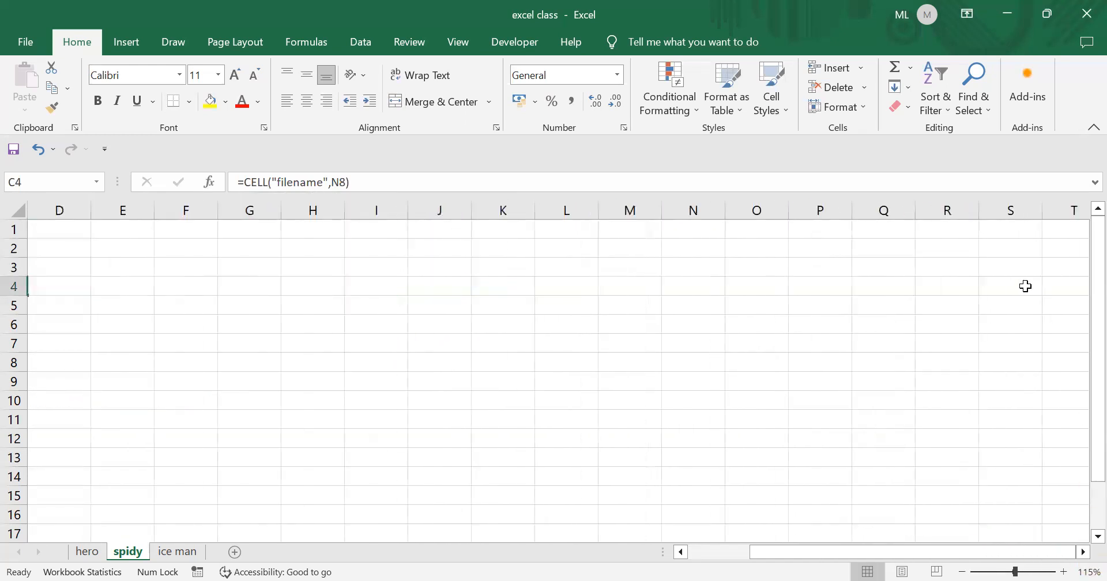
{"action": "left_click", "coordinate": [694, 360]}
{"action": "left_click_drag", "start_coordinate": [902, 551], "coordinate": [711, 549]}
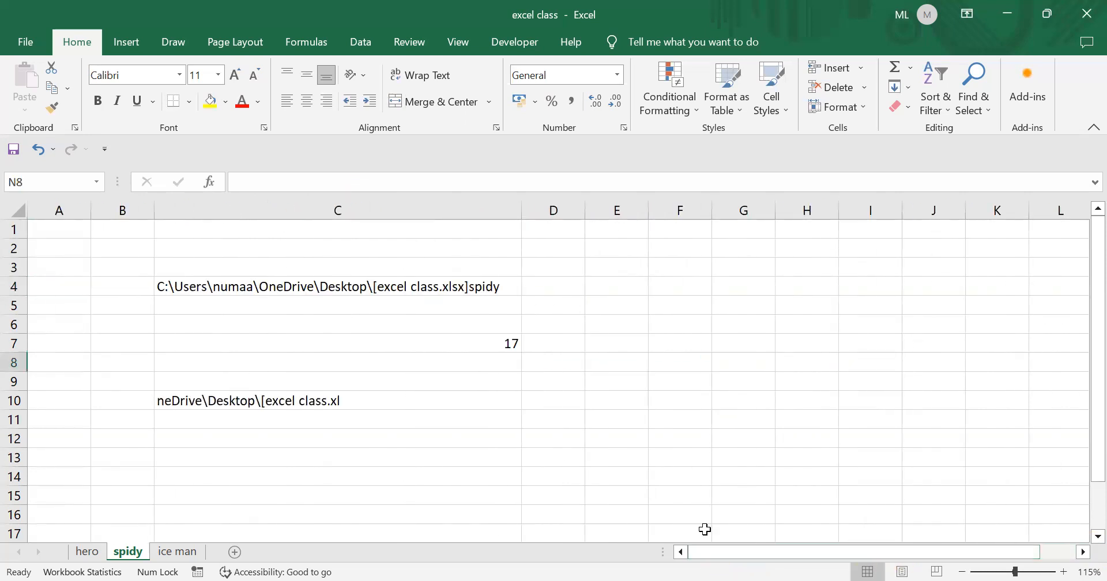
{"action": "left_click", "coordinate": [399, 282]}
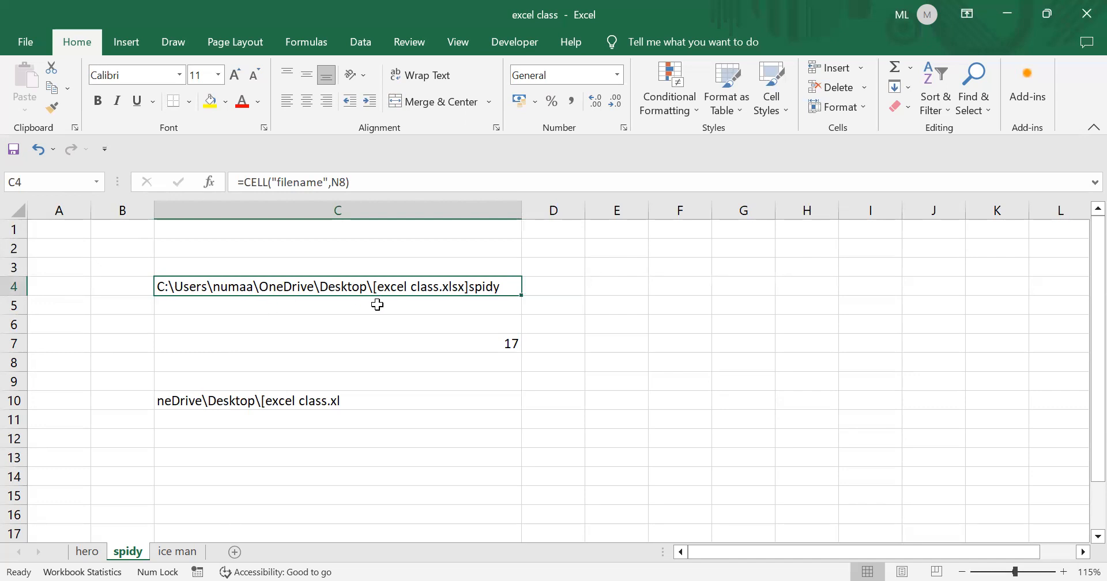
{"action": "left_click", "coordinate": [459, 347]}
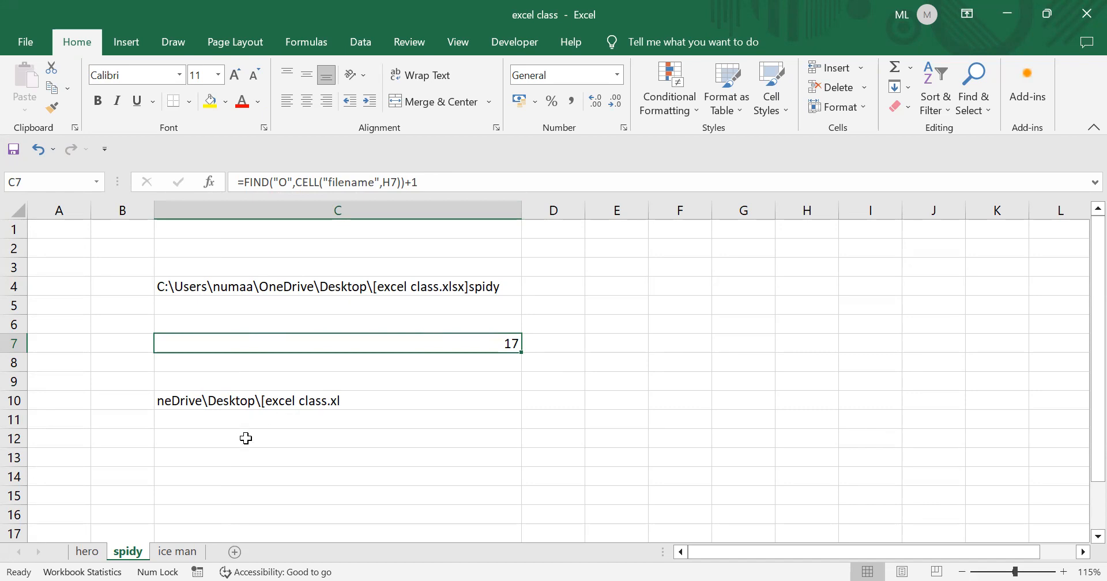
{"action": "left_click", "coordinate": [259, 402]}
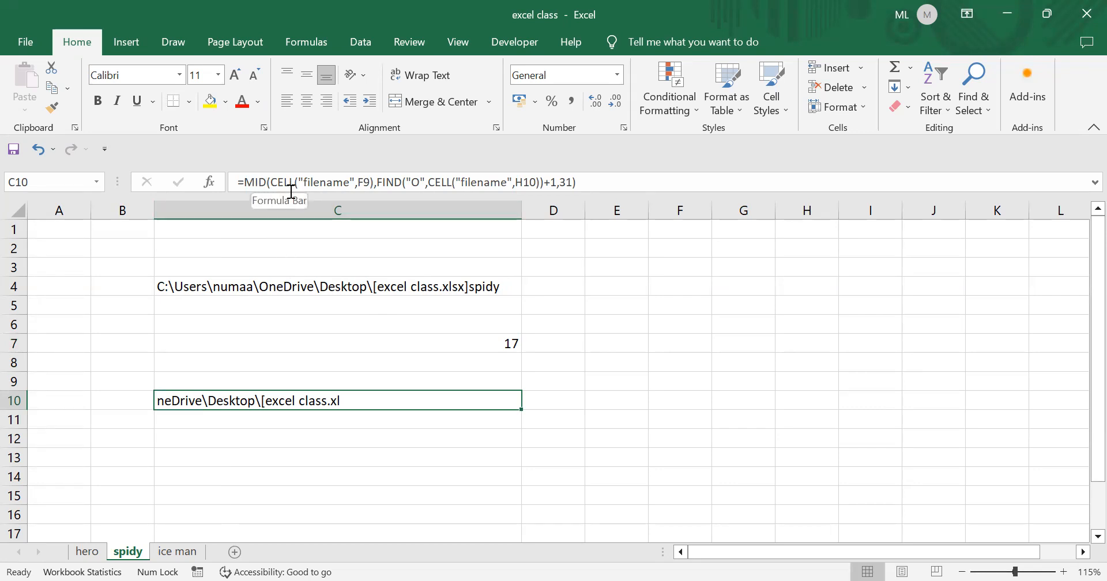
{"action": "left_click", "coordinate": [312, 202]}
{"action": "left_click_drag", "start_coordinate": [376, 182], "coordinate": [275, 182]}
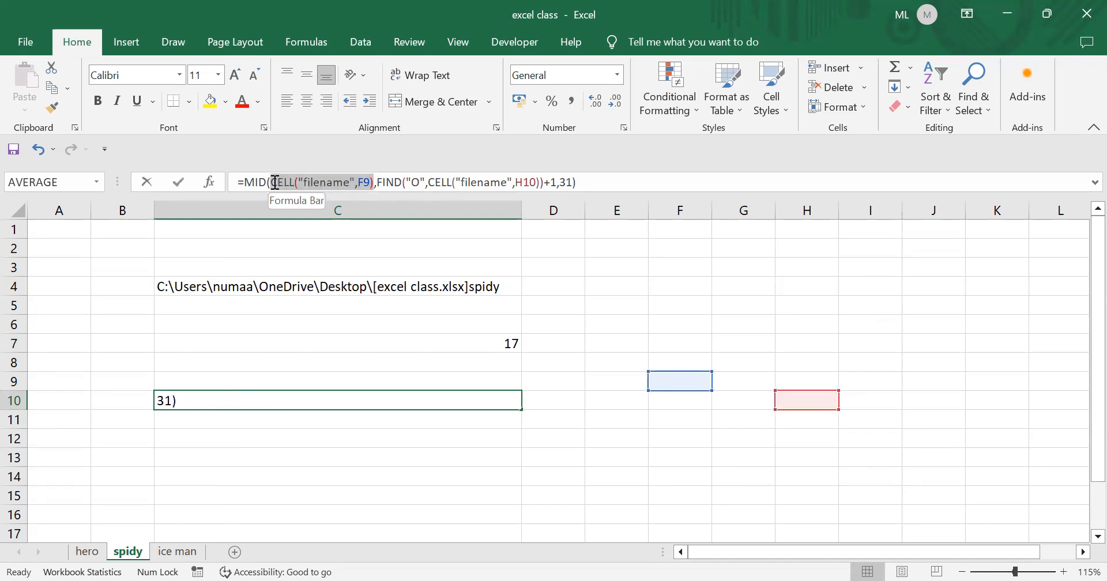
{"action": "left_click", "coordinate": [328, 182]}
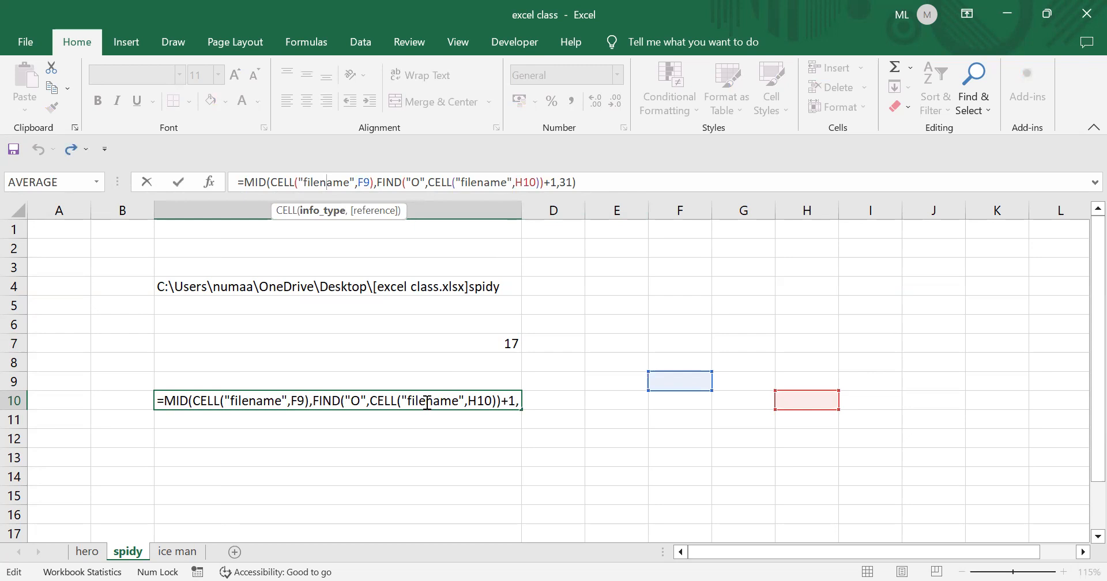
- Leave C10 unchanged, zoom the sheet to 175%, and return to C10
{"action": "key", "text": "Return"}
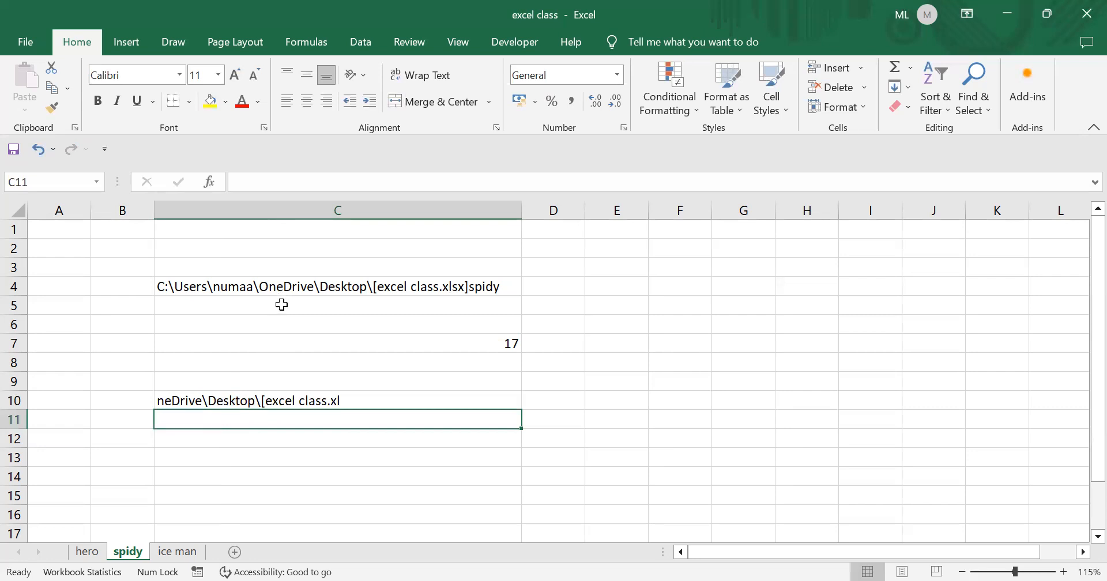
{"action": "scroll", "coordinate": [283, 304], "scroll_direction": "up", "scroll_amount": 6}
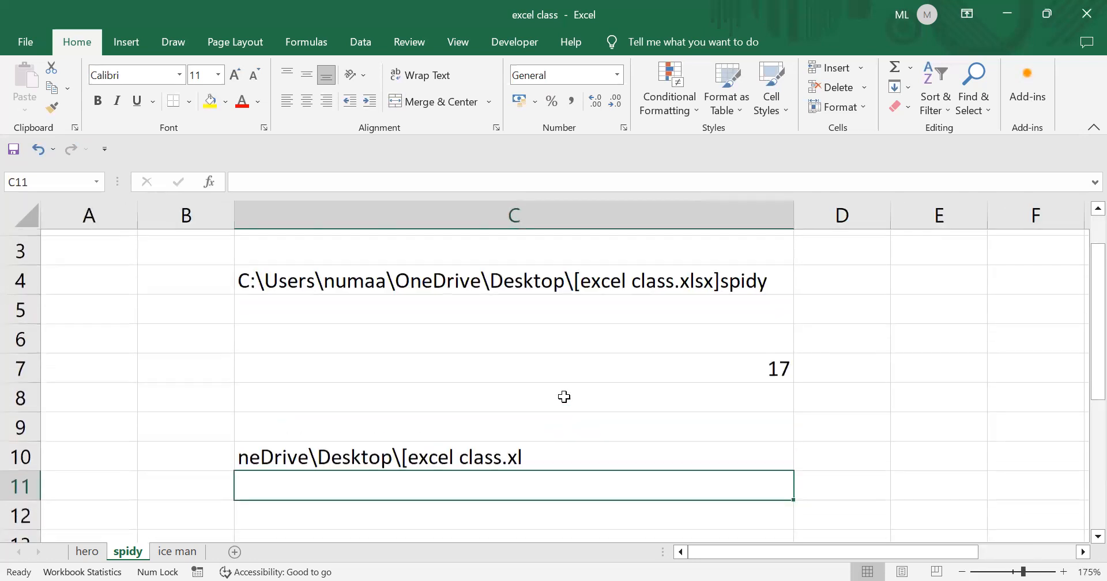
{"action": "scroll", "coordinate": [410, 306], "scroll_direction": "down", "scroll_amount": 1}
{"action": "scroll", "coordinate": [410, 306], "scroll_direction": "up", "scroll_amount": 1}
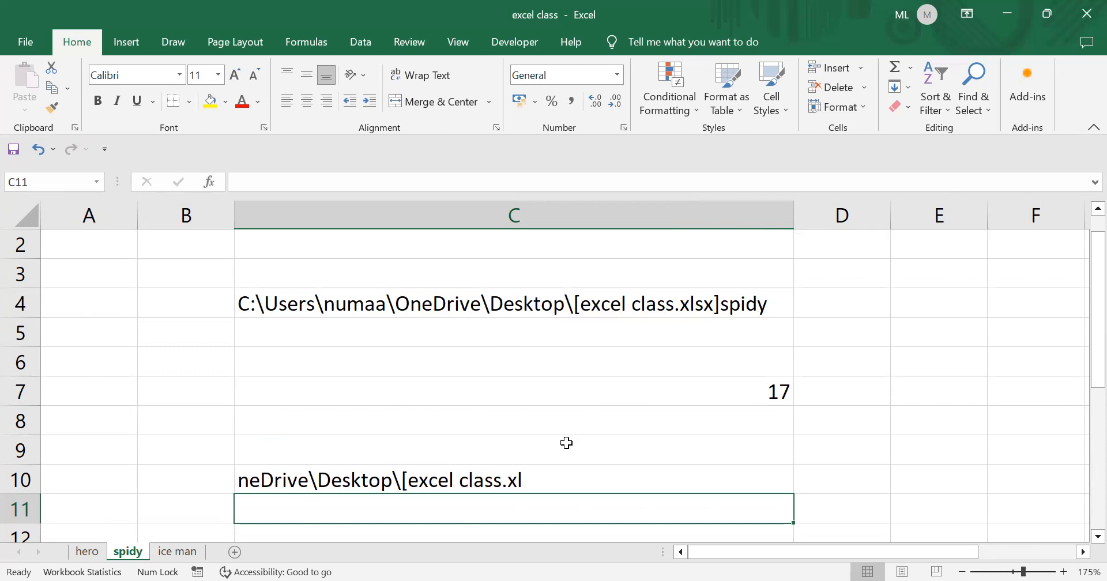
{"action": "scroll", "coordinate": [565, 446], "scroll_direction": "down", "scroll_amount": 1}
{"action": "scroll", "coordinate": [612, 398], "scroll_direction": "up", "scroll_amount": 1}
{"action": "key", "text": "Up"}
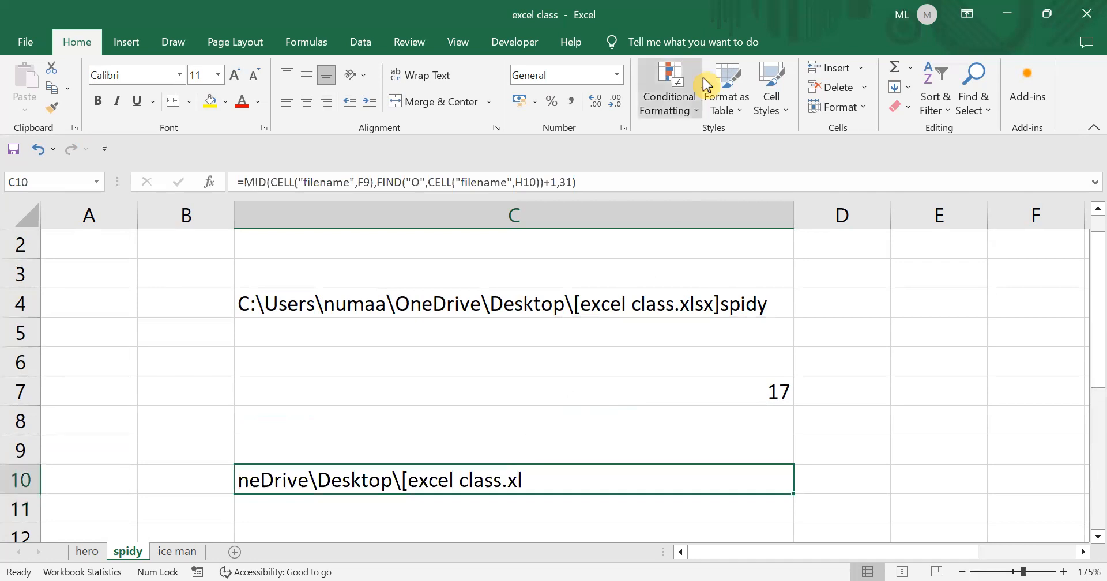
- Change C10's MID length from 31 to 50, showing the path through spidy
{"action": "left_click", "coordinate": [573, 180]}
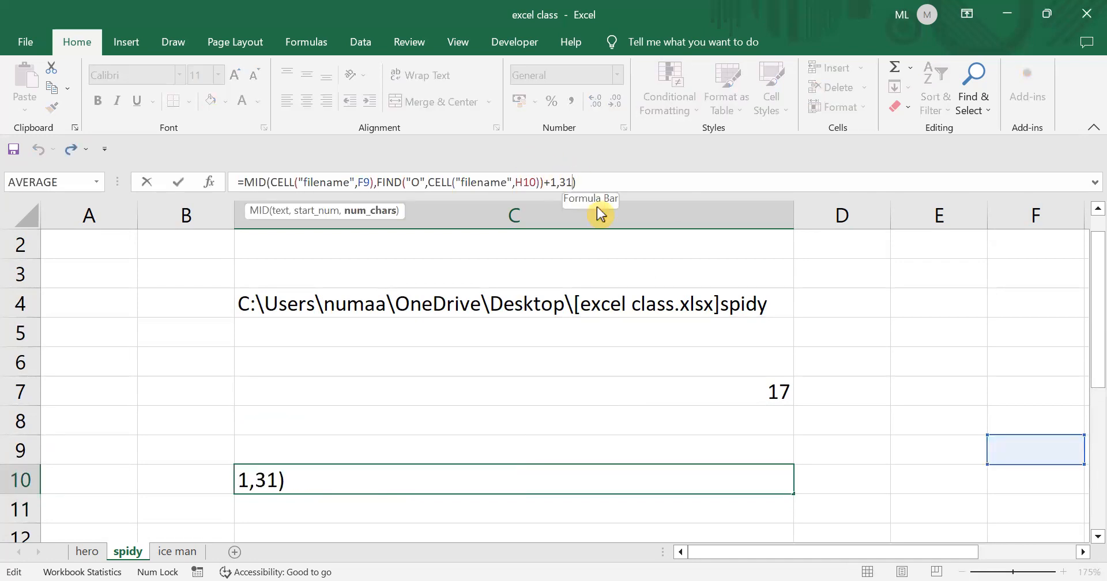
{"action": "key", "text": "BackSpace"}
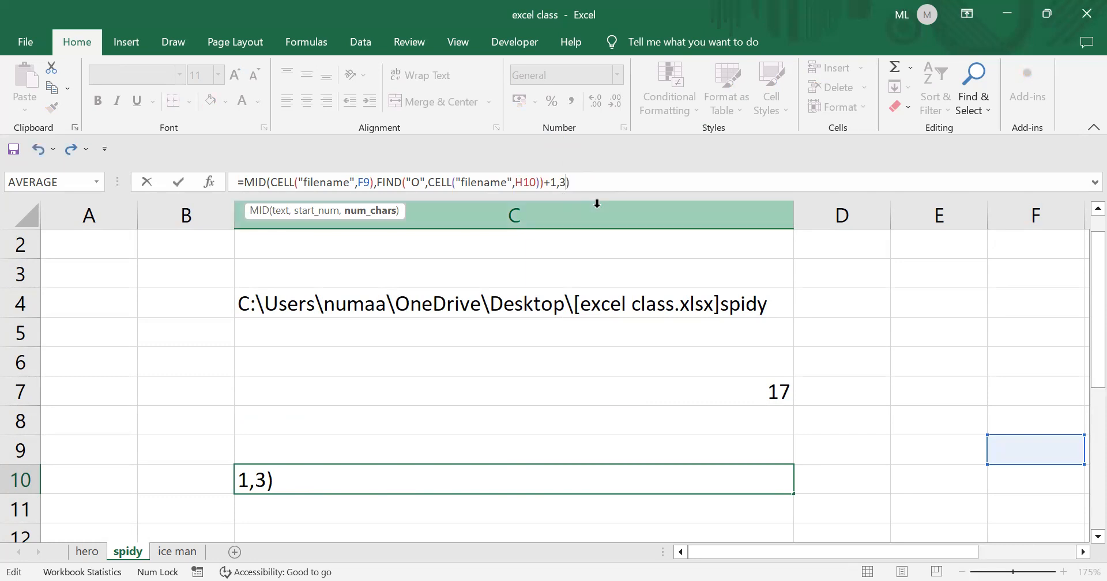
{"action": "key", "text": "BackSpace"}
{"action": "type", "text": "50"}
{"action": "key", "text": "Return"}
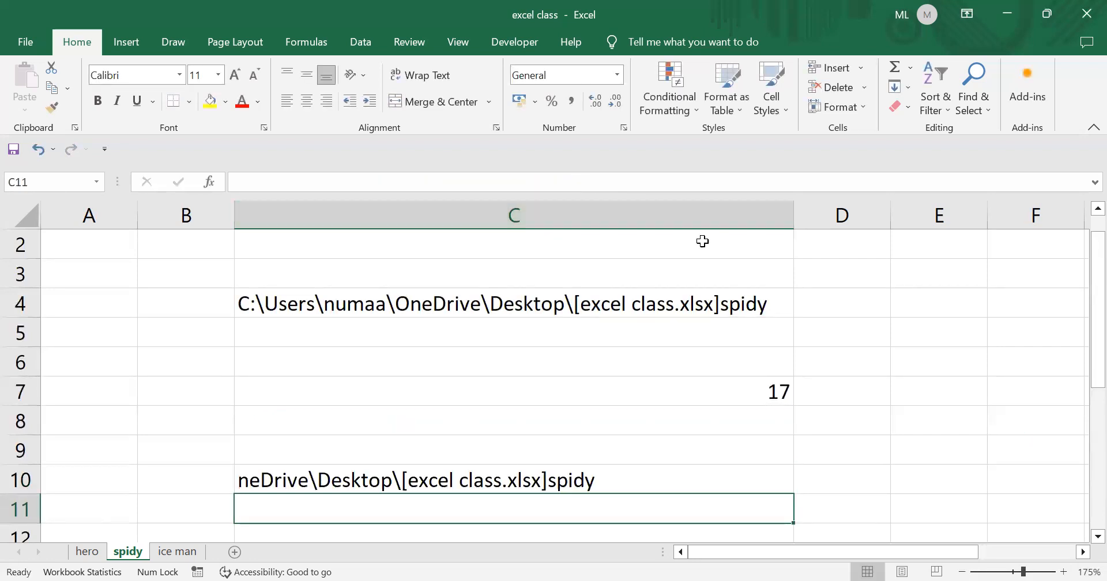
{"action": "key", "text": "Up"}
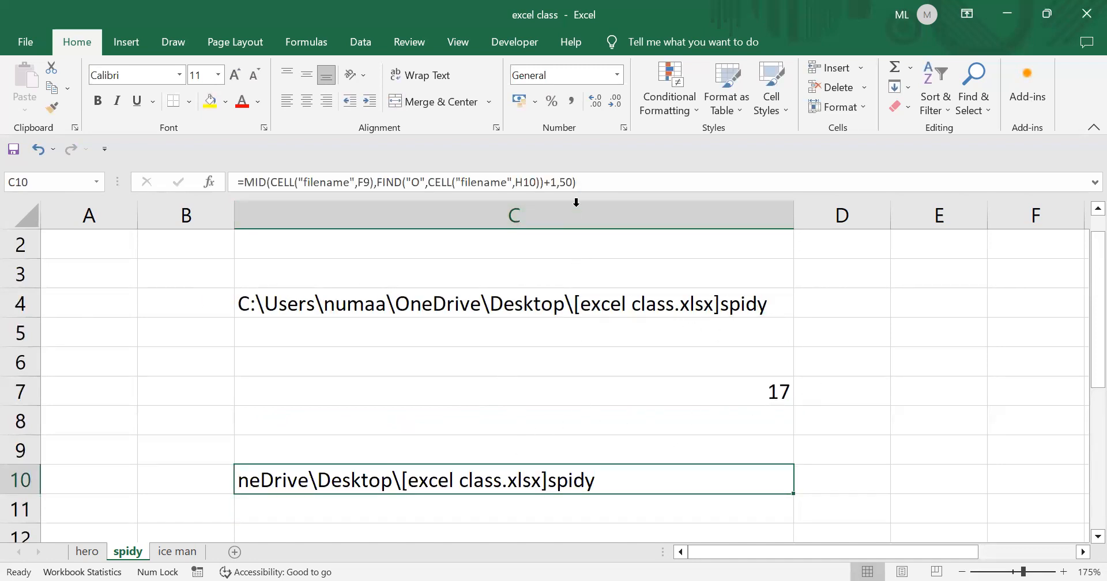
- Raise C10's MID length from 50 to 100
{"action": "left_click", "coordinate": [573, 182]}
{"action": "left_click", "coordinate": [584, 199]}
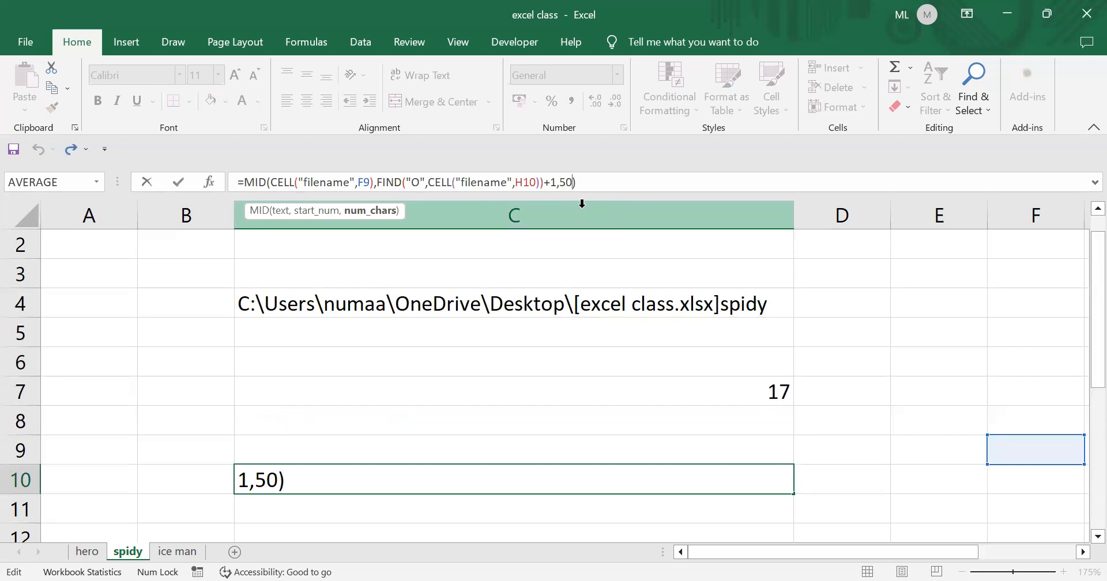
{"action": "key", "text": "BackSpace"}
{"action": "key", "text": "BackSpace"}
{"action": "type", "text": "100"}
{"action": "key", "text": "Return"}
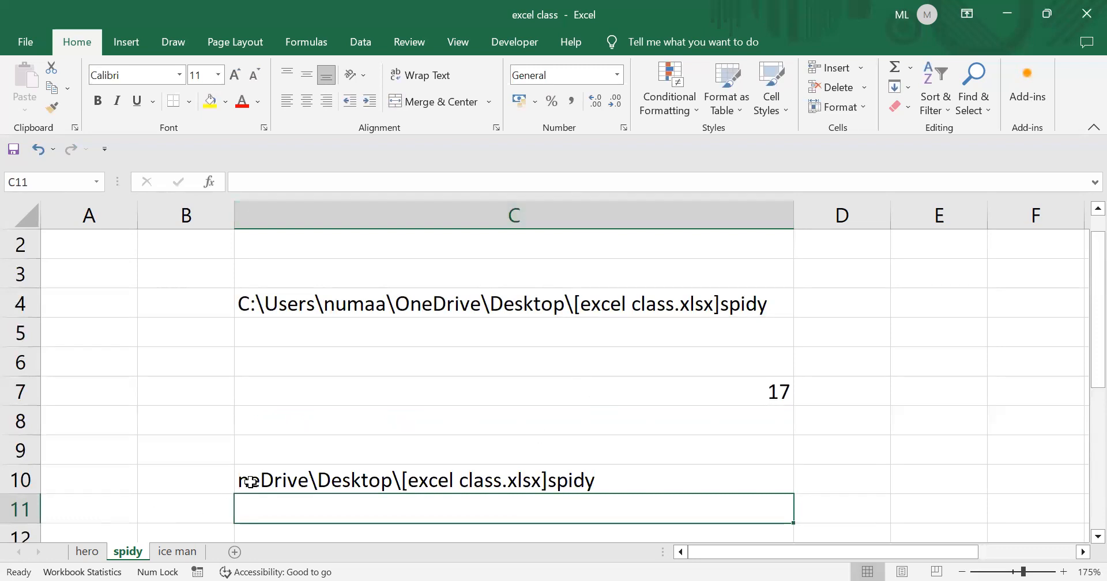
{"action": "scroll", "coordinate": [259, 478], "scroll_direction": "down", "scroll_amount": 1}
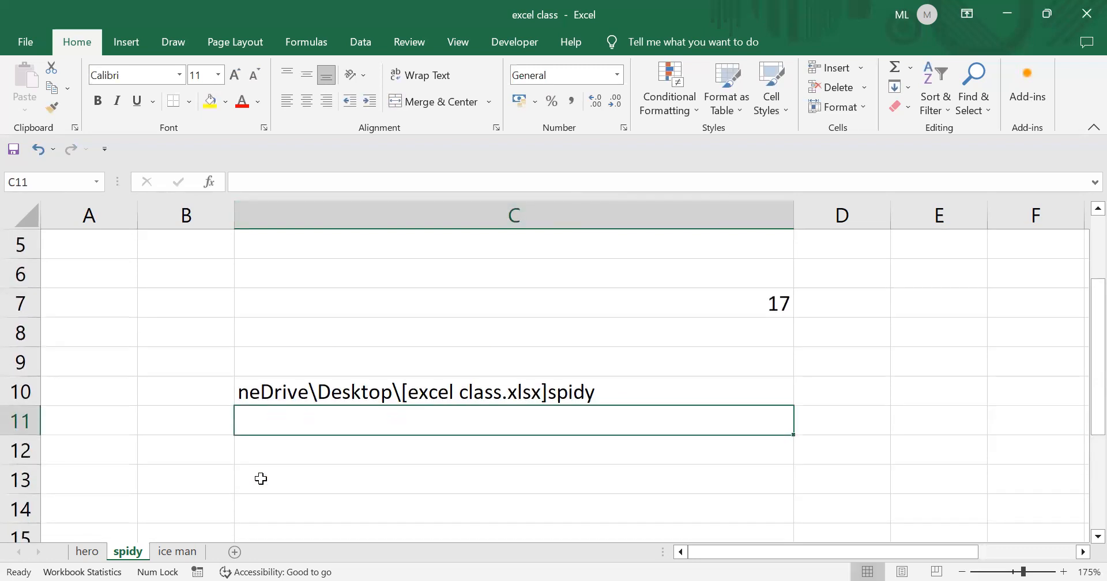
{"action": "scroll", "coordinate": [360, 440], "scroll_direction": "down", "scroll_amount": 1}
{"action": "left_click", "coordinate": [277, 409]}
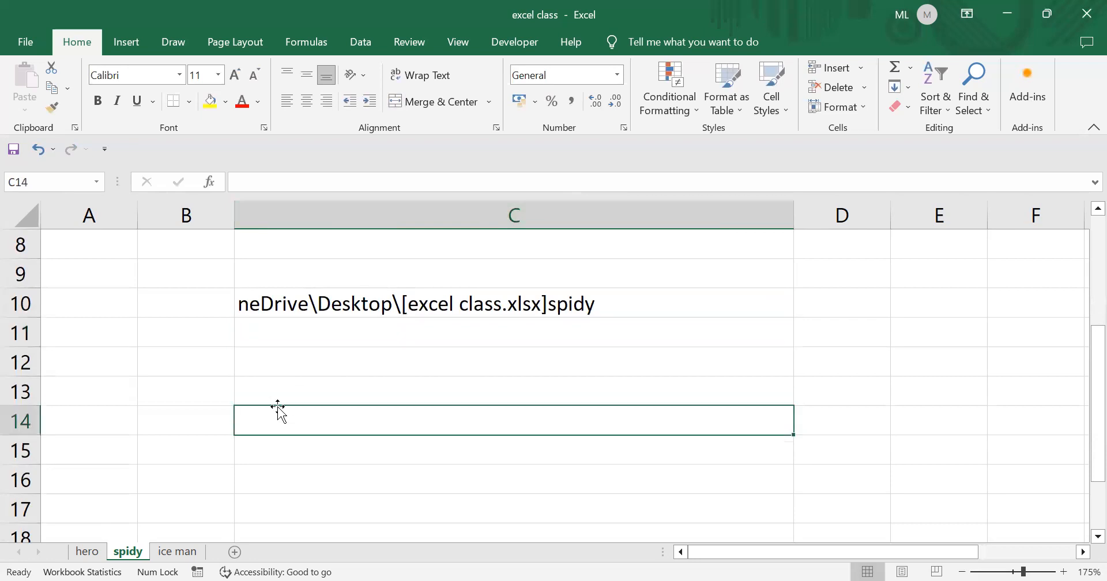
{"action": "type", "text": "="}
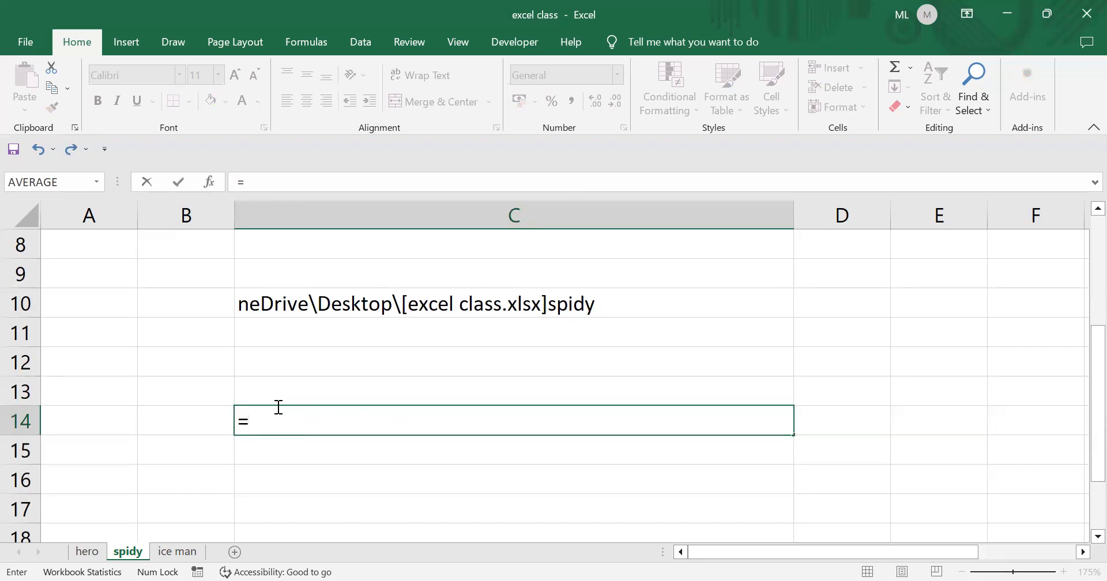
{"action": "type", "text": "mid"}
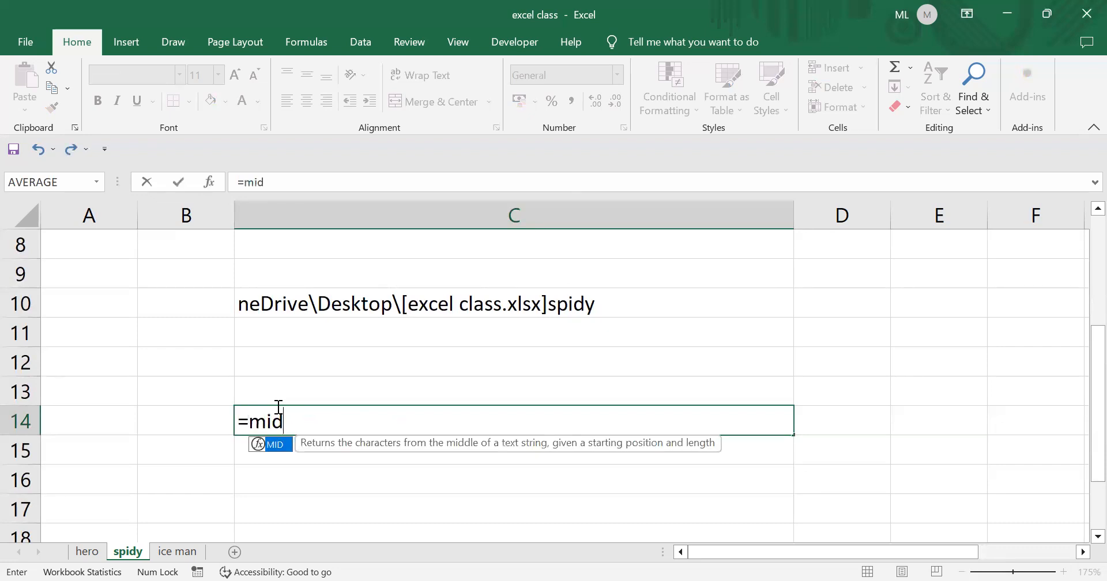
{"action": "left_click", "coordinate": [275, 447]}
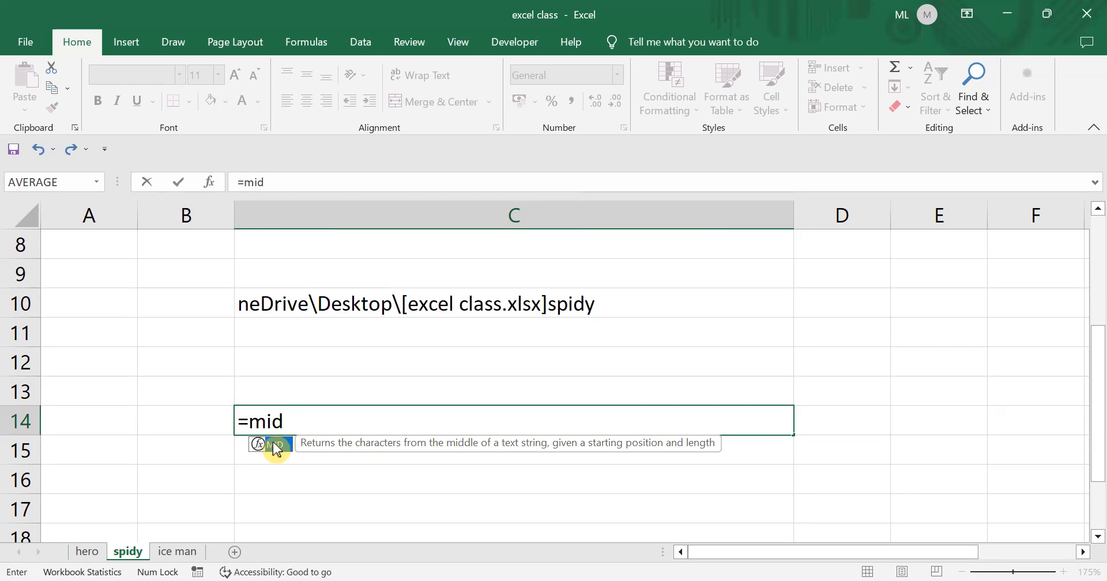
{"action": "double_click", "coordinate": [276, 450]}
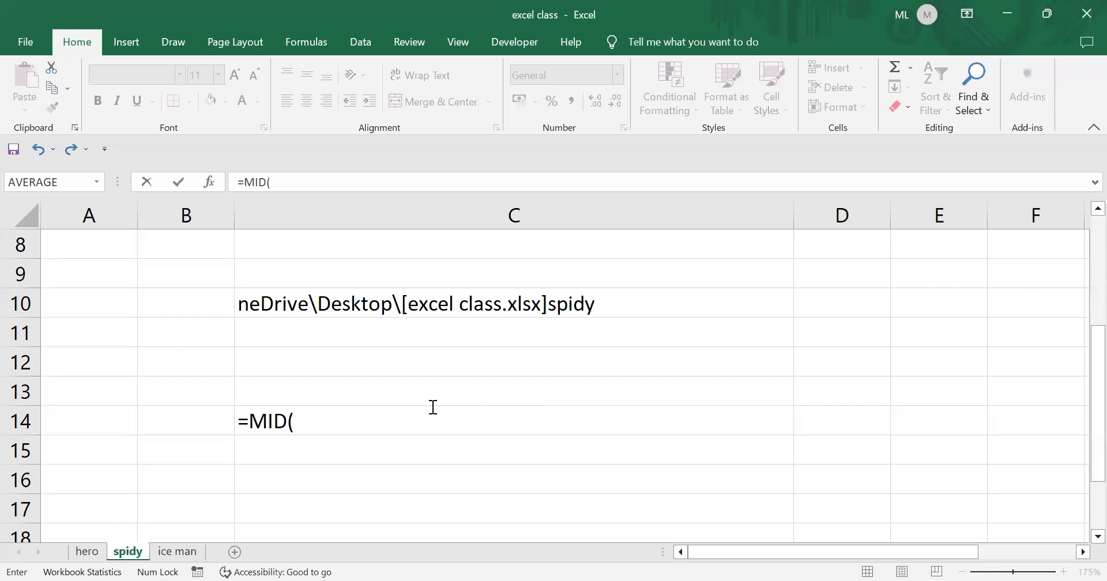
{"action": "left_click", "coordinate": [300, 420]}
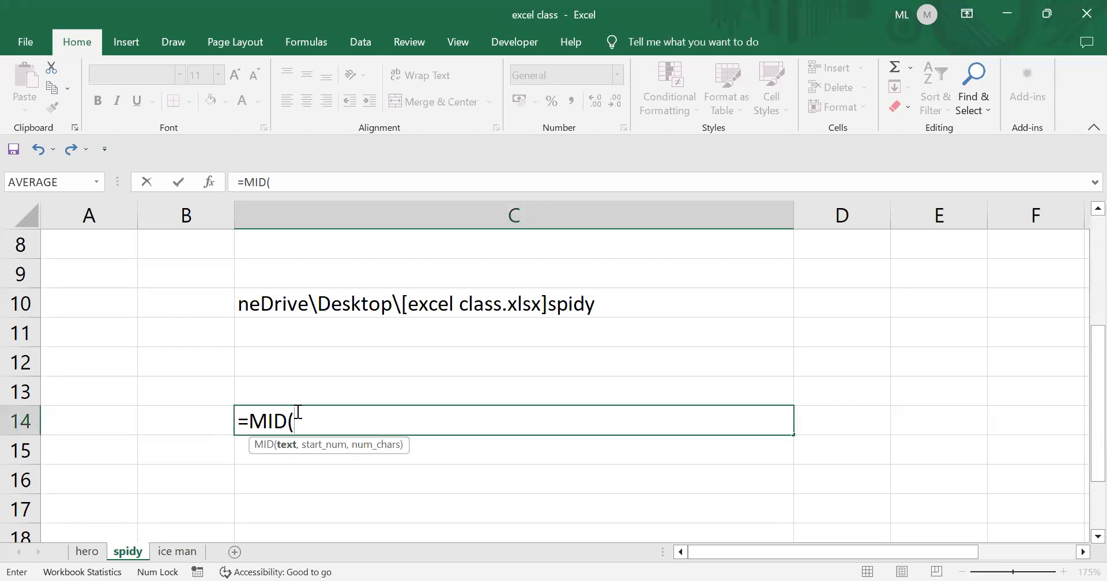
{"action": "key", "text": "BackSpace"}
{"action": "key", "text": "BackSpace"}
{"action": "key", "text": "BackSpace"}
{"action": "key", "text": "BackSpace"}
{"action": "key", "text": "BackSpace"}
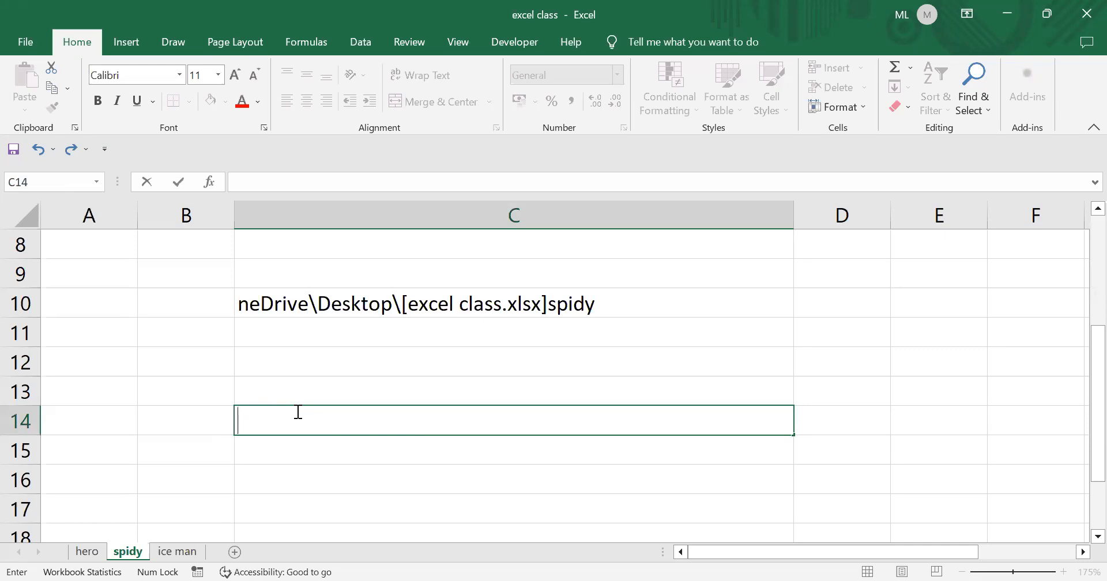
{"action": "scroll", "coordinate": [440, 375], "scroll_direction": "up", "scroll_amount": 2}
{"action": "scroll", "coordinate": [432, 381], "scroll_direction": "down", "scroll_amount": 1}
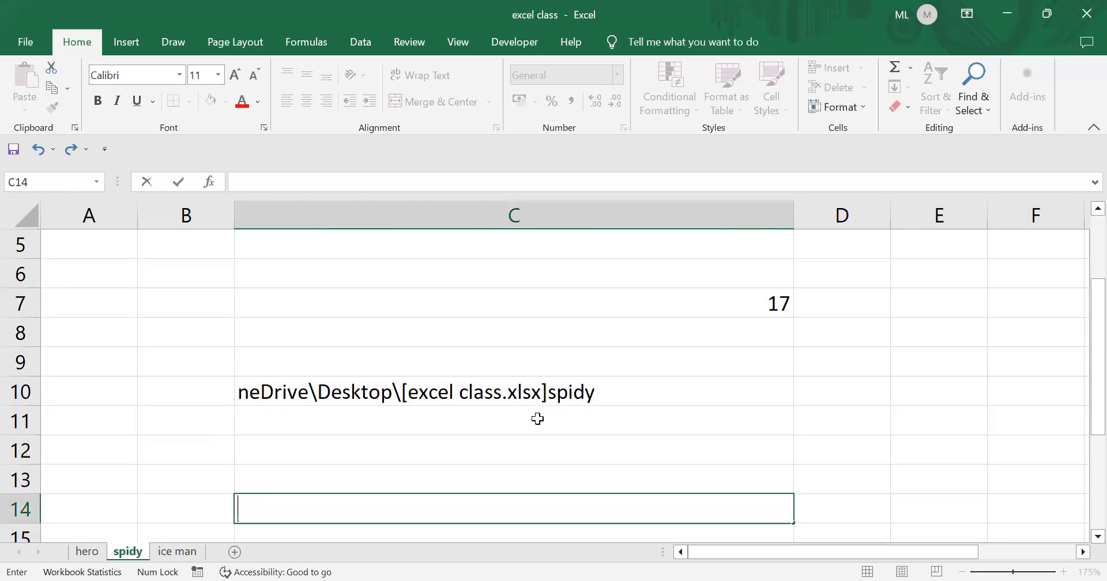
- Shorten C10's MID length from 100 to 10, showing neDrive\De
{"action": "left_click", "coordinate": [525, 392]}
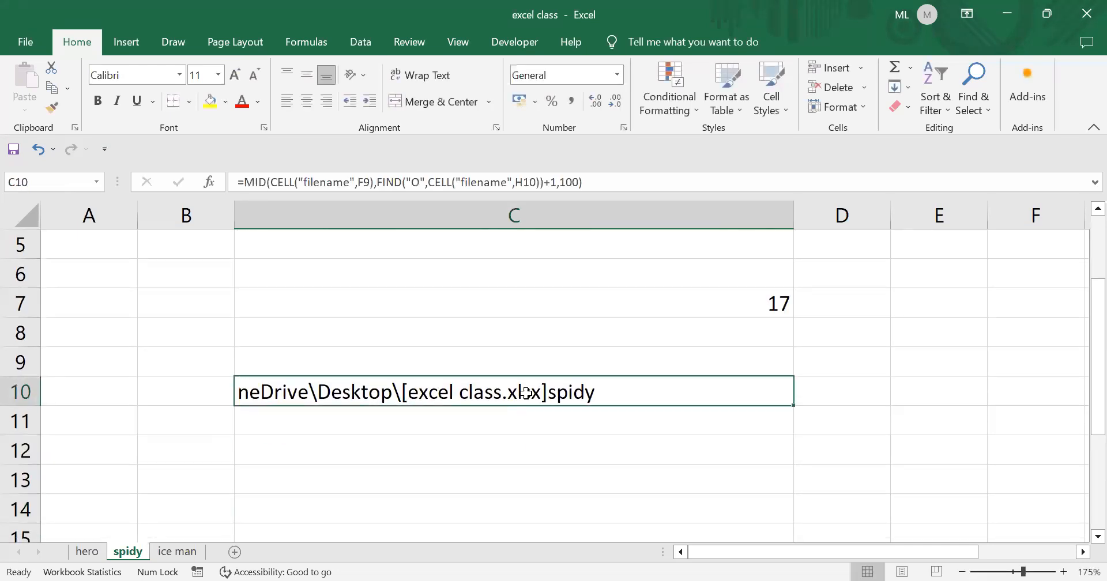
{"action": "left_click", "coordinate": [578, 182]}
{"action": "key", "text": "BackSpace"}
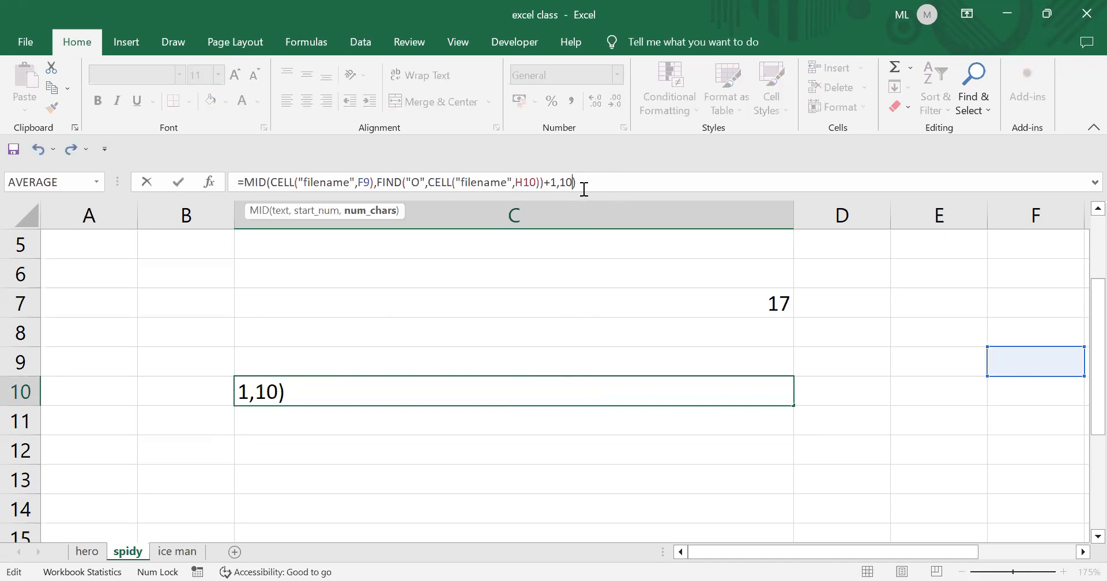
{"action": "key", "text": "Return"}
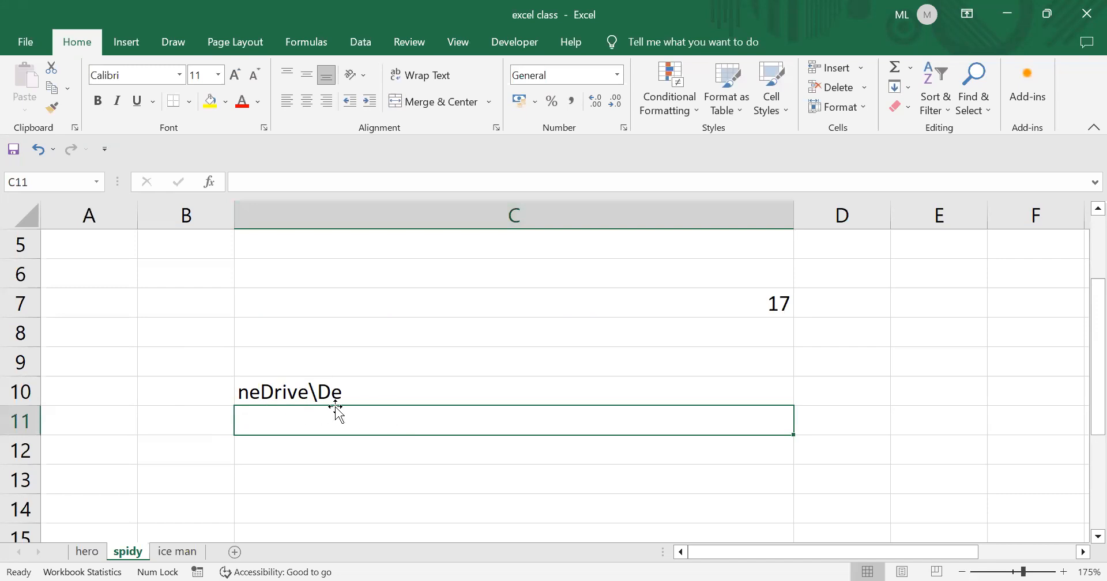
- Reduce C10's MID length from 10 to 7 so it shows neDrive
{"action": "left_click", "coordinate": [285, 390]}
{"action": "scroll", "coordinate": [326, 408], "scroll_direction": "up", "scroll_amount": 1}
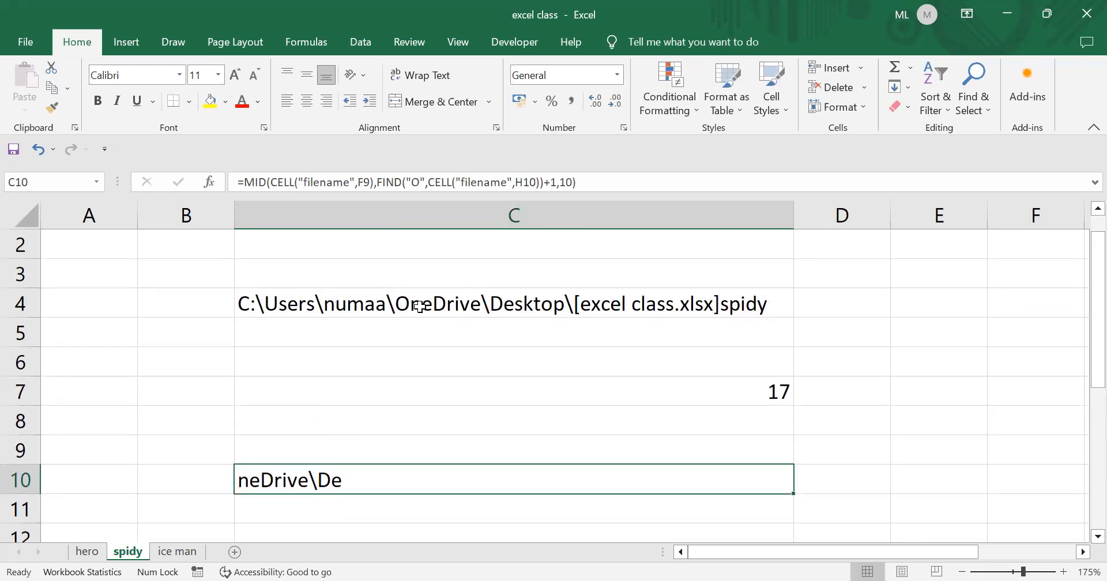
{"action": "left_click", "coordinate": [573, 183]}
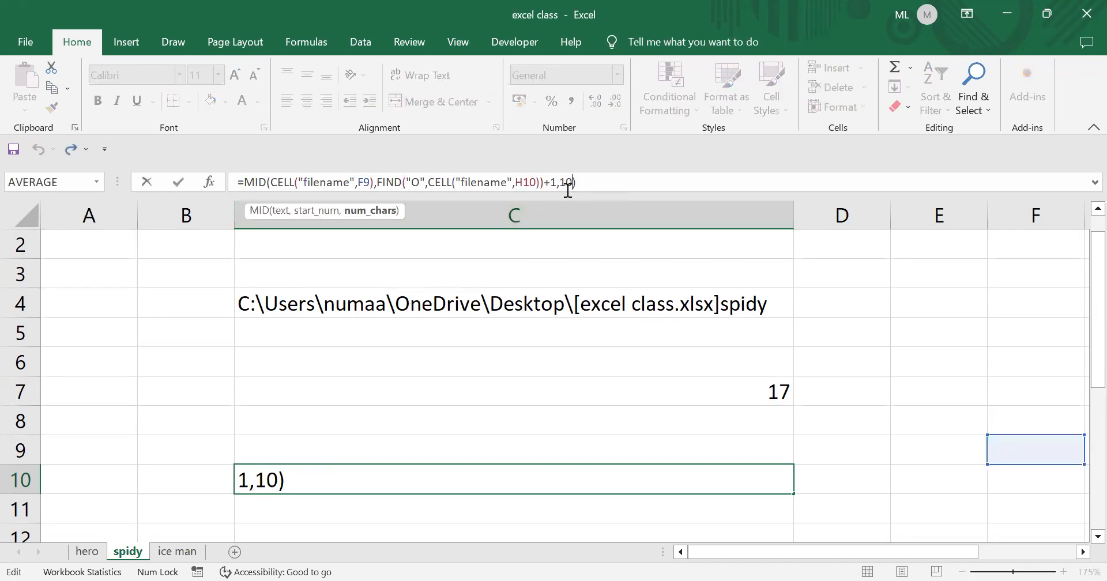
{"action": "key", "text": "BackSpace"}
{"action": "key", "text": "BackSpace"}
{"action": "type", "text": "7"}
{"action": "key", "text": "Return"}
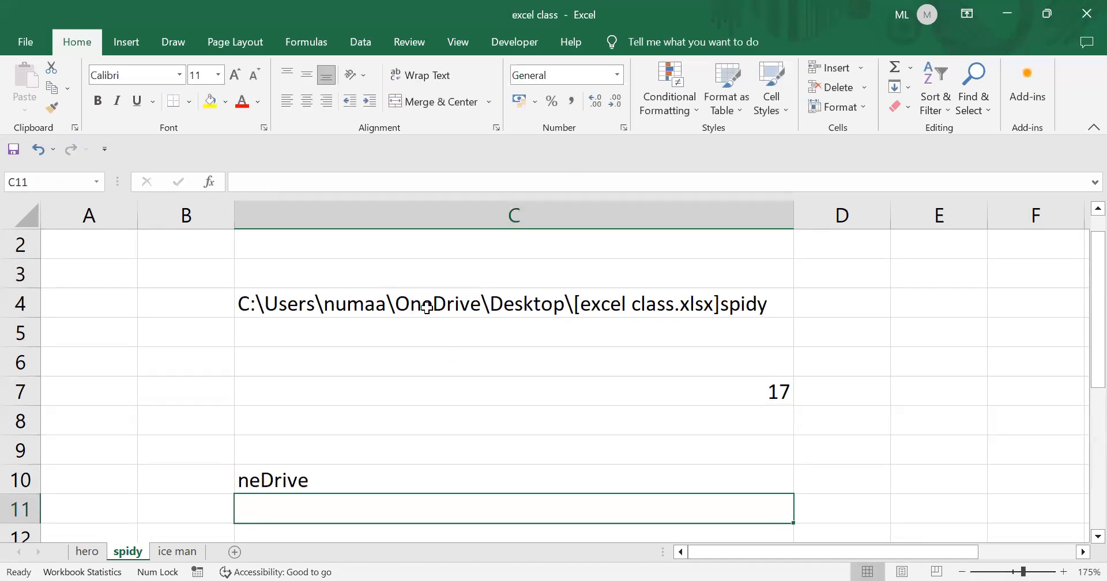
{"action": "left_click", "coordinate": [66, 372]}
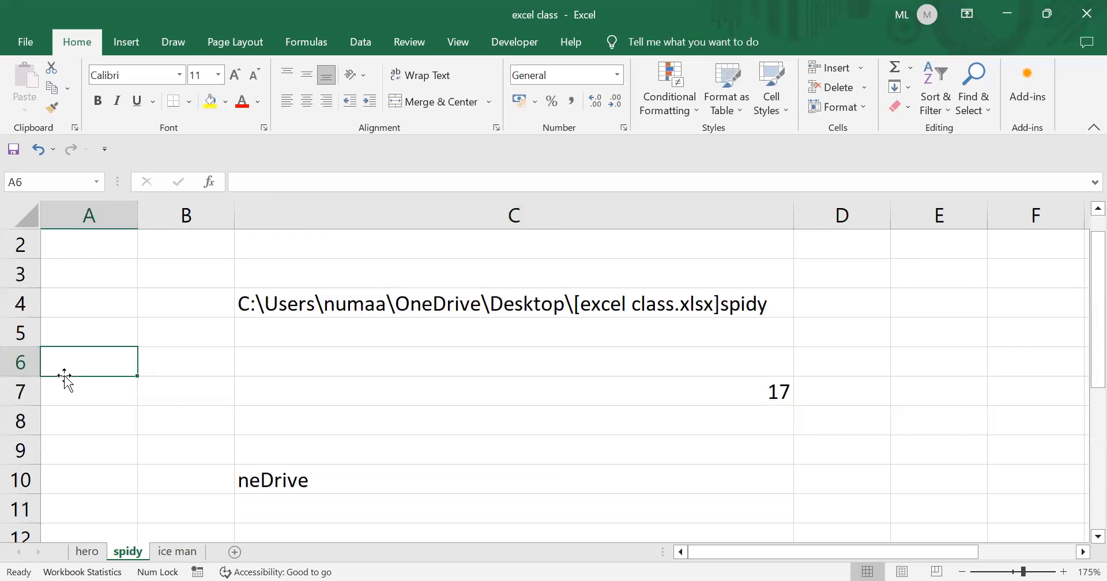
- Enter OneDrive in A6 and compare it with C10's neDrive result
{"action": "type", "text": "On"}
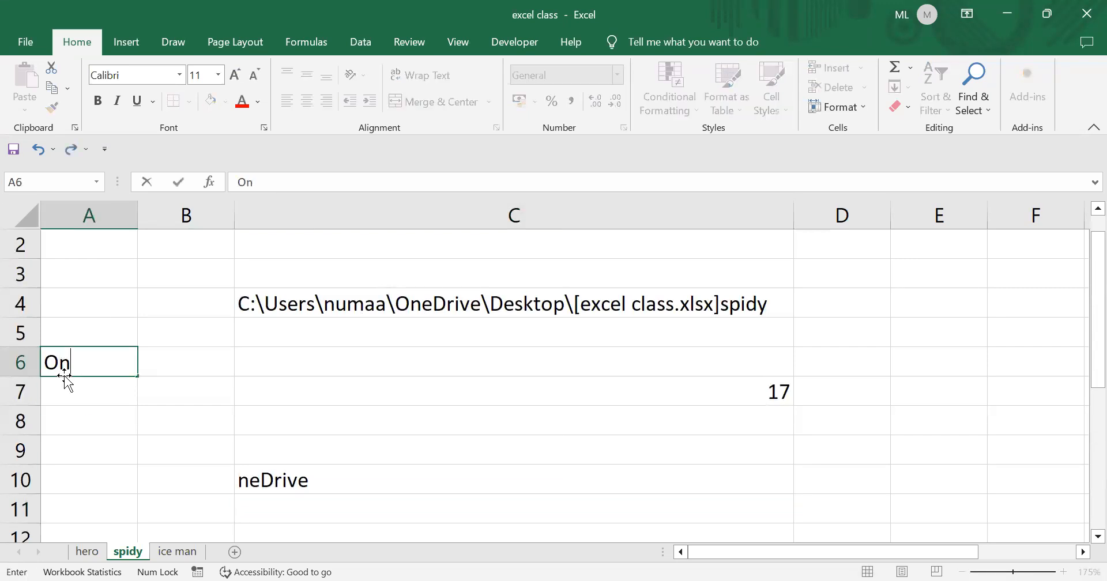
{"action": "type", "text": "eDrive"}
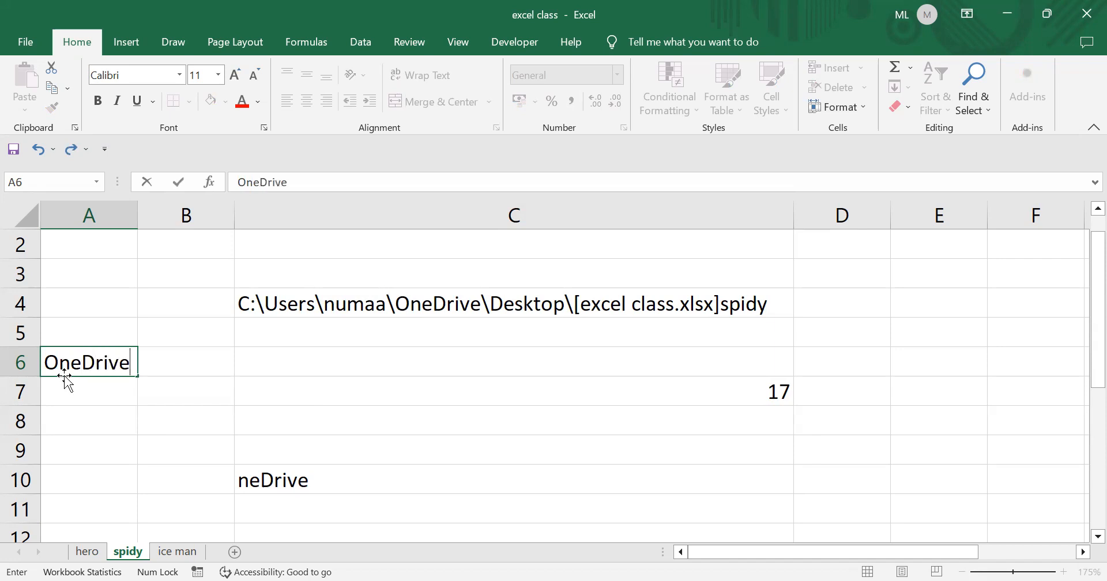
{"action": "key", "text": "Return"}
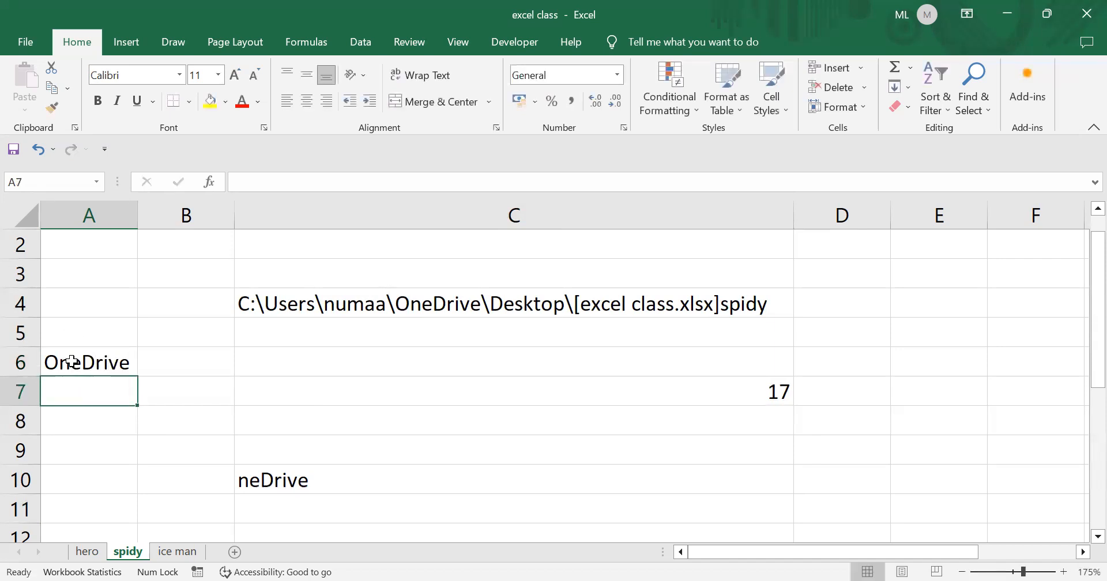
{"action": "left_click", "coordinate": [75, 364]}
{"action": "left_click", "coordinate": [439, 469]}
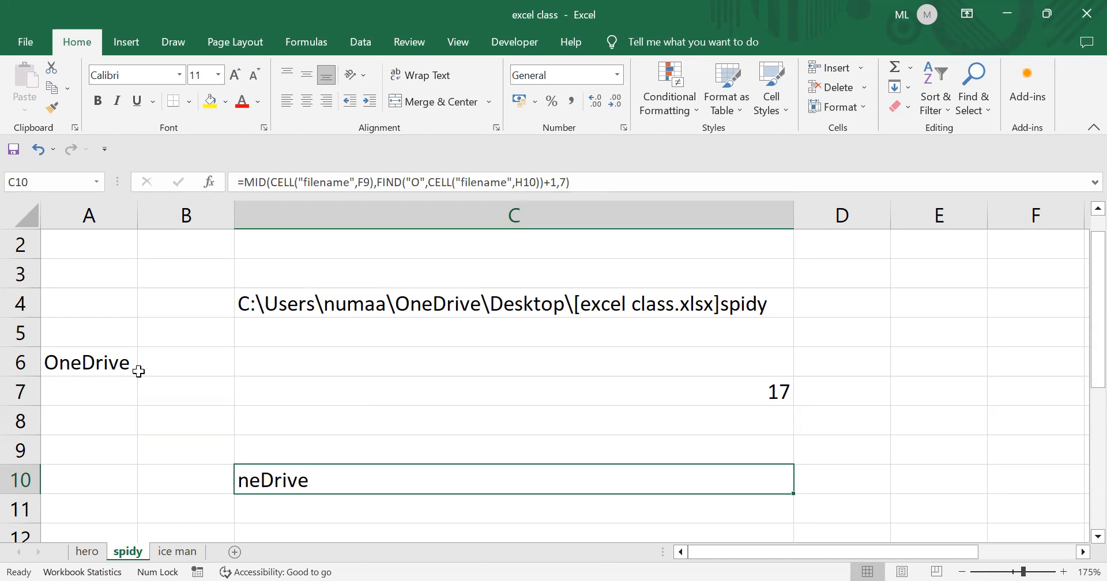
- Select C12 and start its entry with an opening quotation mark
{"action": "scroll", "coordinate": [425, 437], "scroll_direction": "down", "scroll_amount": 1}
{"action": "scroll", "coordinate": [421, 437], "scroll_direction": "up", "scroll_amount": 1}
{"action": "scroll", "coordinate": [415, 445], "scroll_direction": "down", "scroll_amount": 1}
{"action": "left_click", "coordinate": [392, 438]}
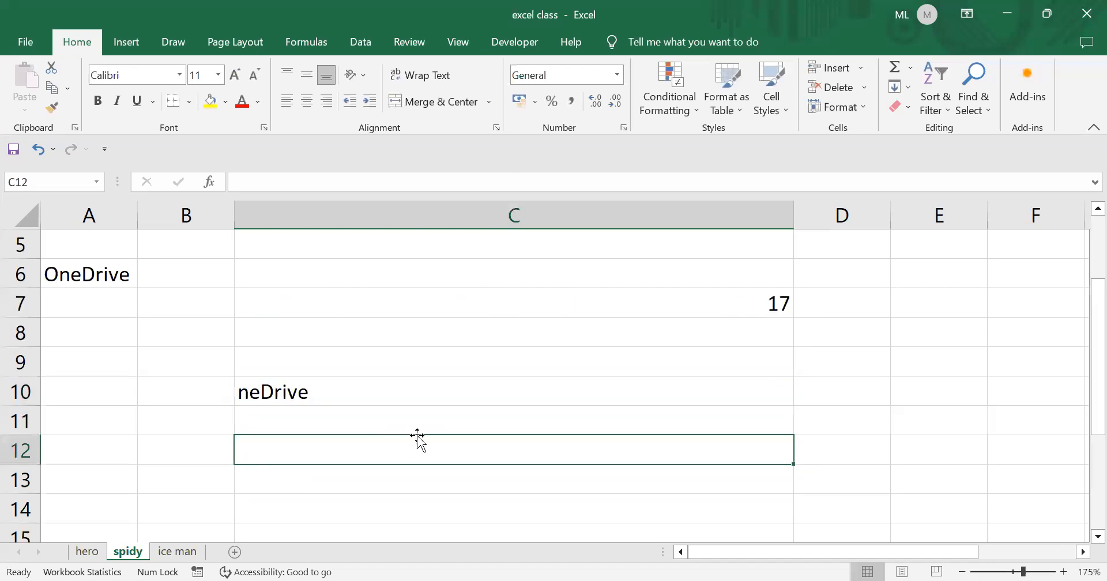
{"action": "scroll", "coordinate": [405, 421], "scroll_direction": "up", "scroll_amount": 1}
{"action": "scroll", "coordinate": [405, 422], "scroll_direction": "down", "scroll_amount": 1}
{"action": "type", "text": "="}
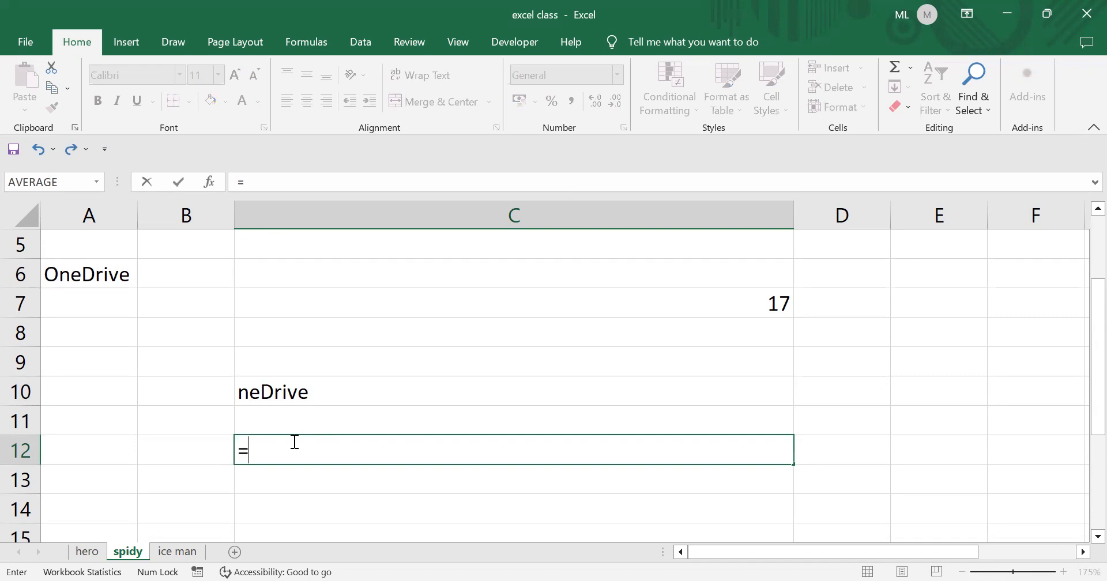
{"action": "type", "text": "\""}
{"action": "key", "text": "BackSpace"}
{"action": "key", "text": "BackSpace"}
{"action": "type", "text": "\""}
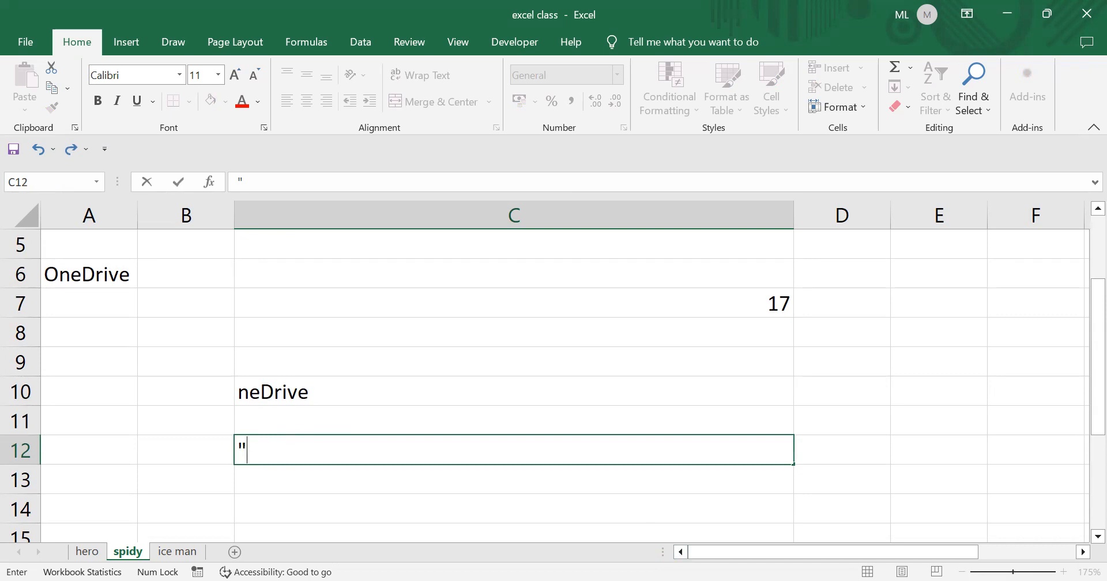
{"action": "key", "text": "Return"}
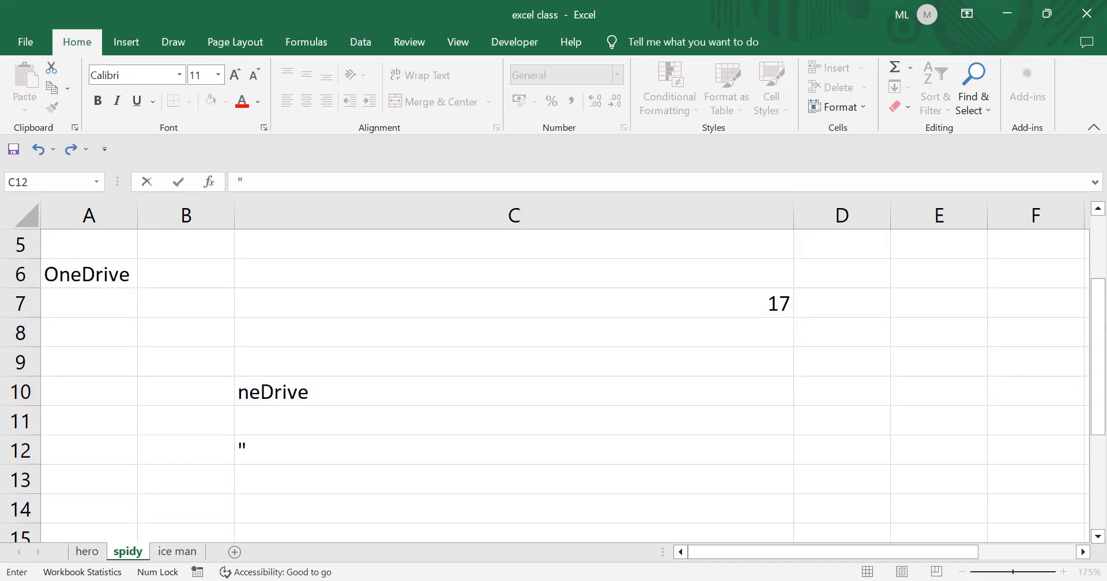
- Complete C12's text as "Super hero: " with the closing quote, and commit it
{"action": "type", "text": "Region"}
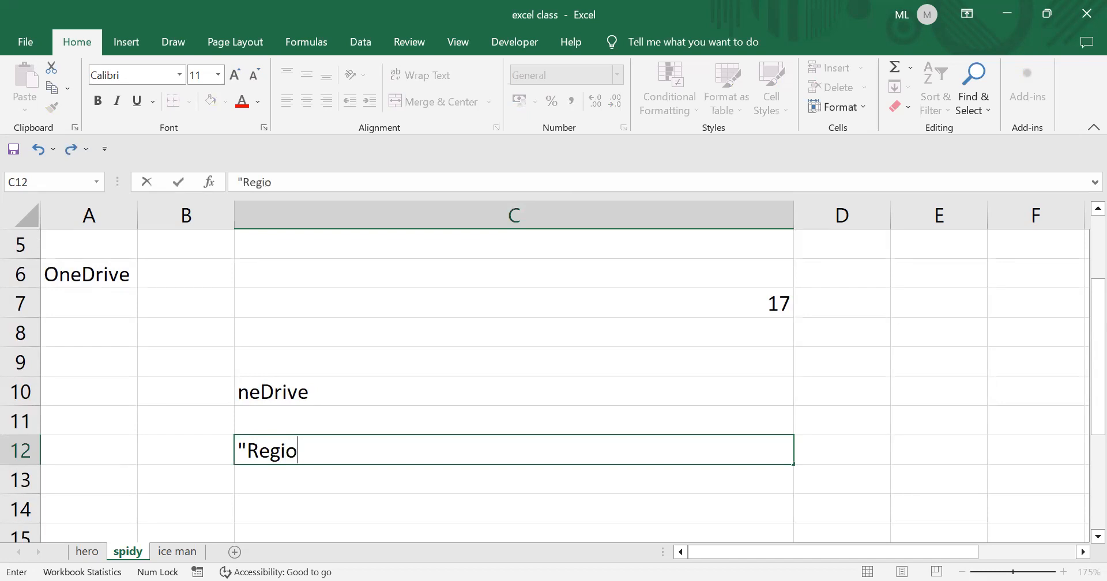
{"action": "key", "text": "BackSpace"}
{"action": "key", "text": "BackSpace"}
{"action": "key", "text": "BackSpace"}
{"action": "key", "text": "BackSpace"}
{"action": "key", "text": "BackSpace"}
{"action": "key", "text": "BackSpace"}
{"action": "type", "text": "Super hero"}
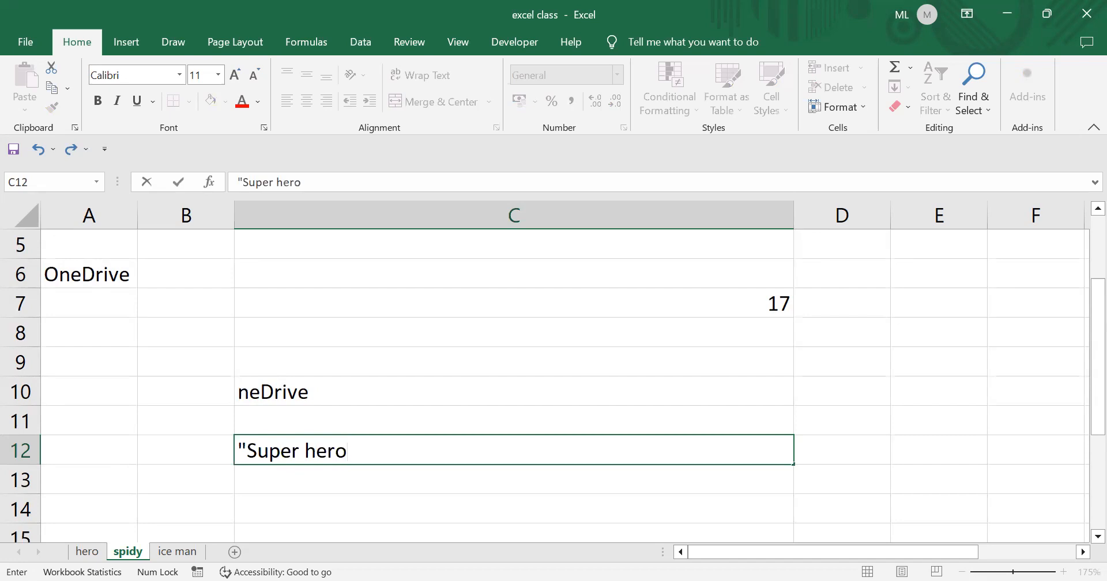
{"action": "type", "text": ": \""}
{"action": "scroll", "coordinate": [548, 455], "scroll_direction": "down", "scroll_amount": 1}
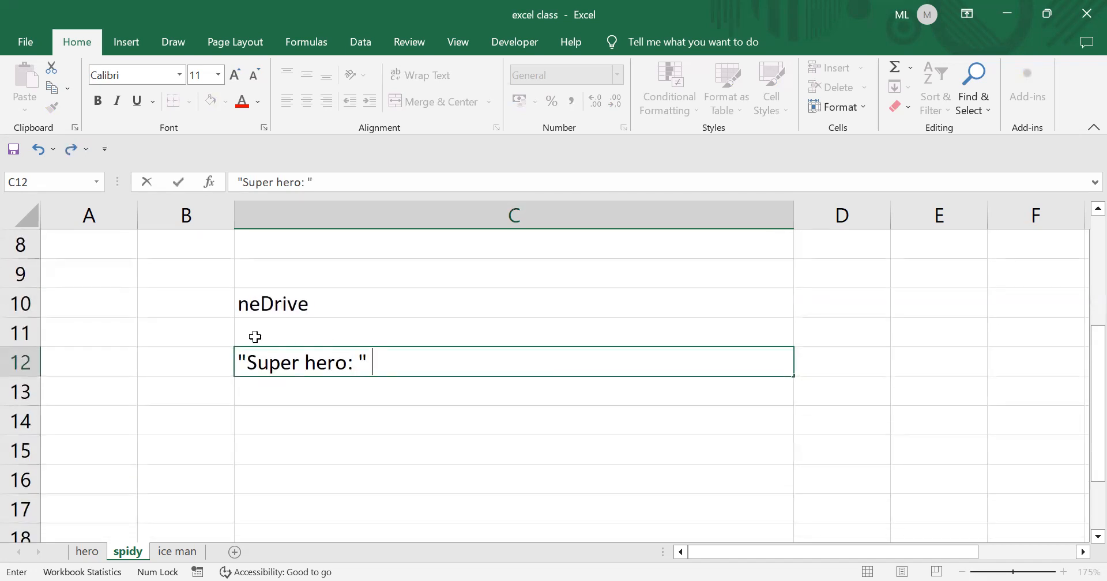
{"action": "left_click", "coordinate": [548, 319]}
{"action": "scroll", "coordinate": [494, 406], "scroll_direction": "up", "scroll_amount": 2}
{"action": "scroll", "coordinate": [432, 423], "scroll_direction": "down", "scroll_amount": 1}
{"action": "left_click", "coordinate": [384, 393]}
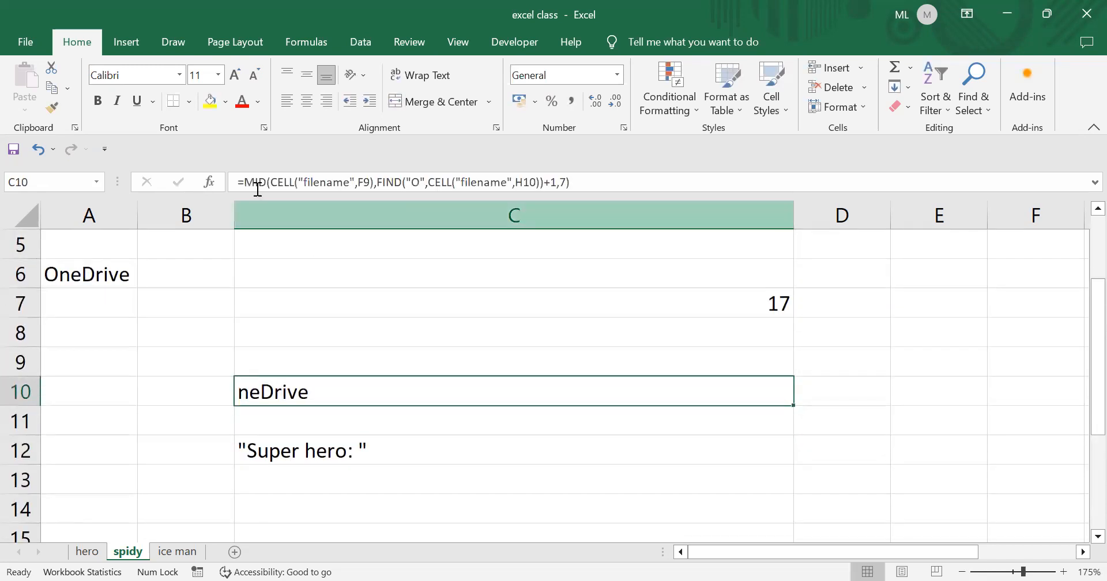
- Copy C10's MID formula and turn C12 into ="Super hero: "& that pasted formula
{"action": "left_click_drag", "start_coordinate": [244, 183], "coordinate": [597, 186]}
{"action": "key", "text": "ctrl+c"}
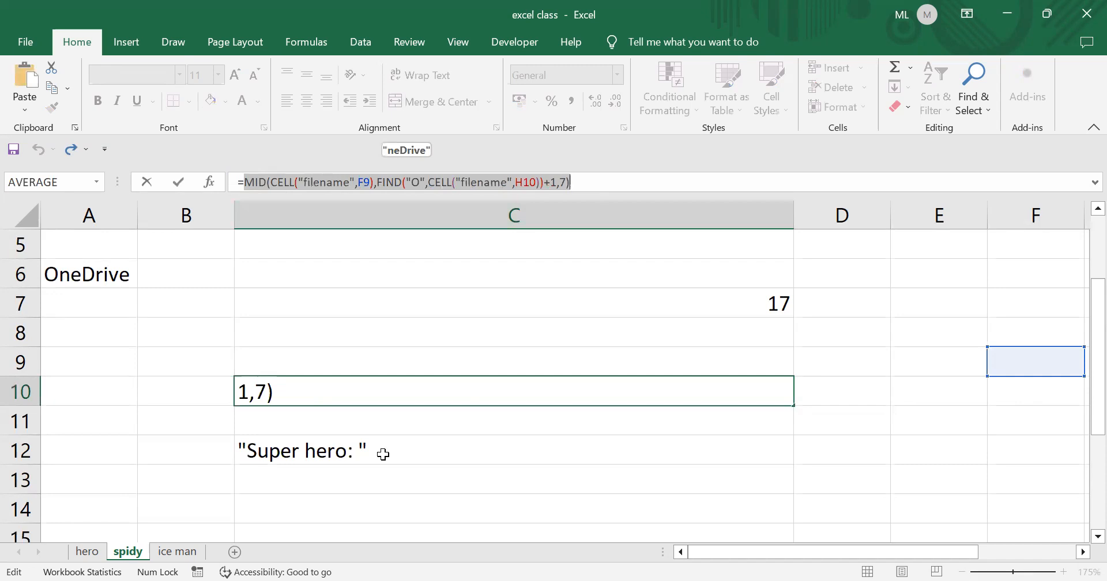
{"action": "key", "text": "Return"}
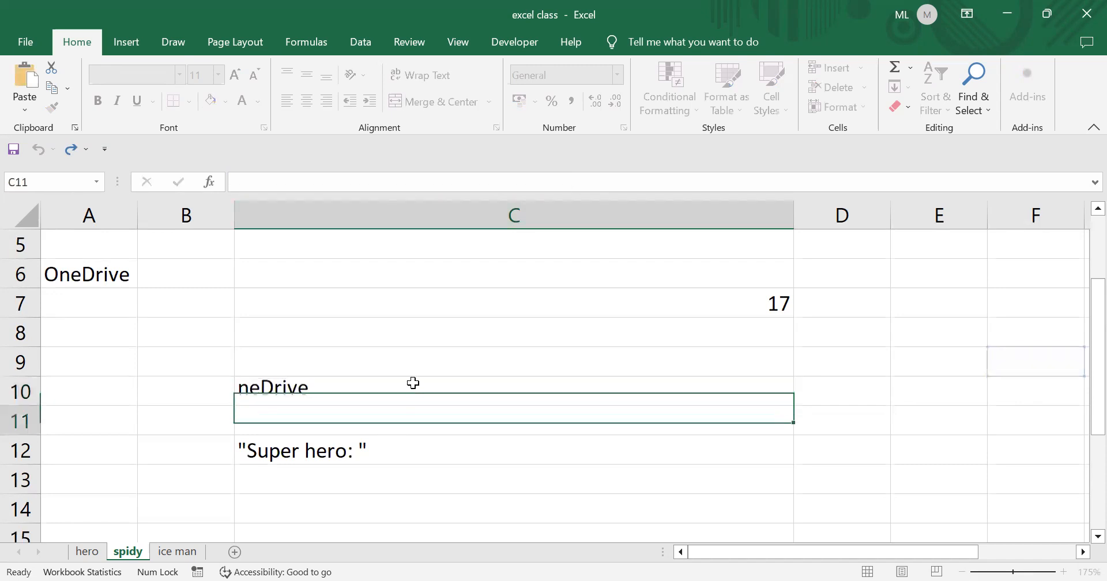
{"action": "left_click", "coordinate": [365, 449]}
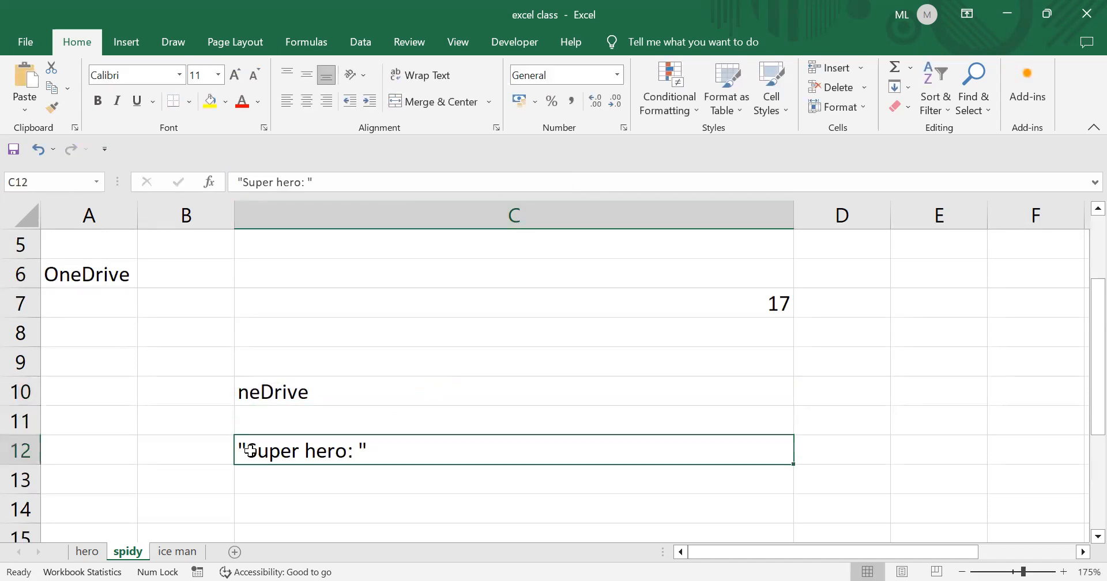
{"action": "left_click", "coordinate": [245, 183]}
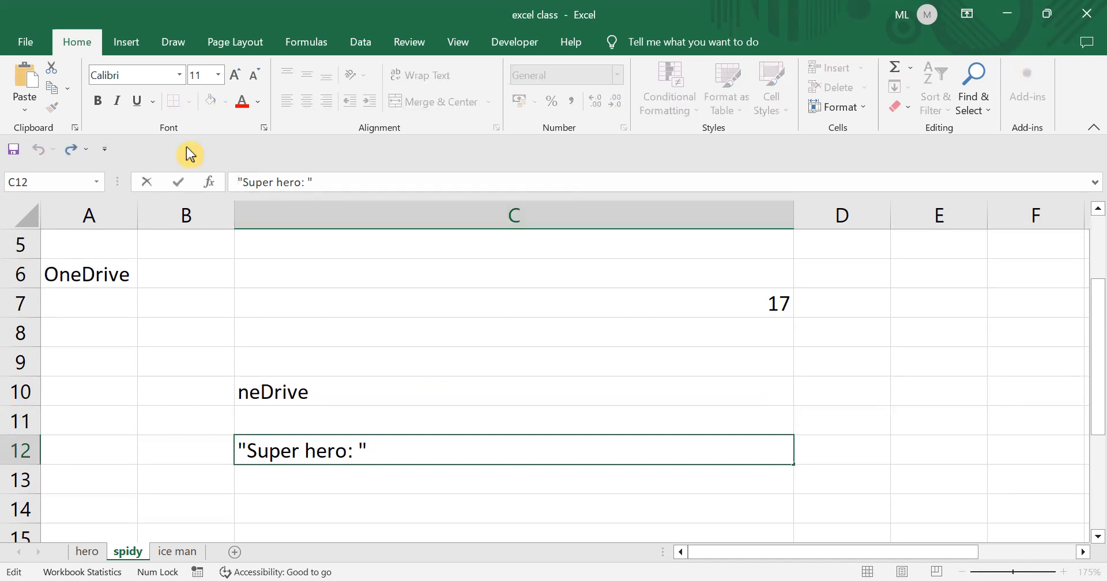
{"action": "type", "text": "="}
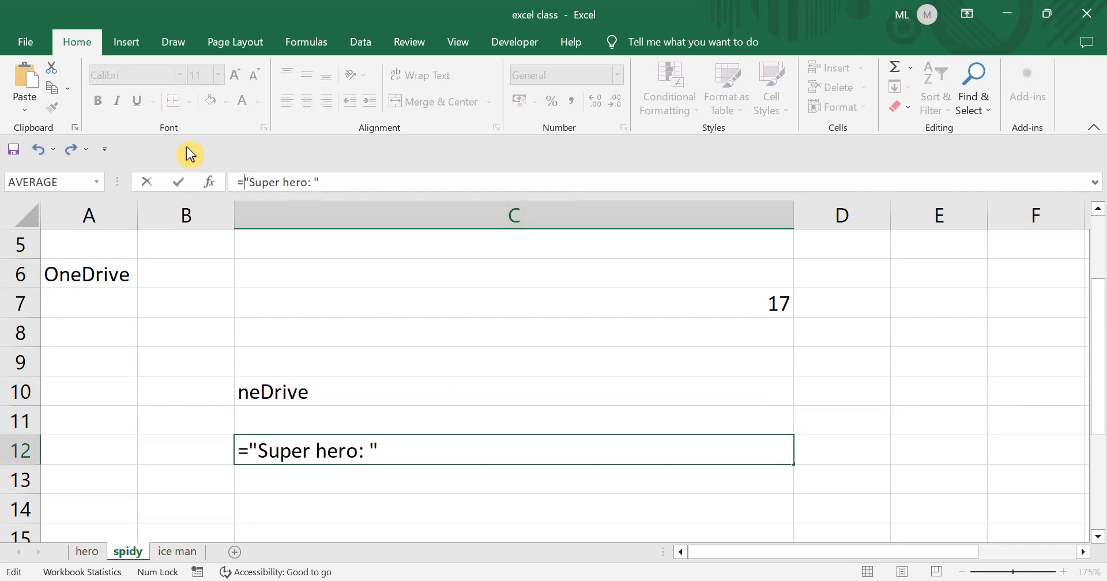
{"action": "left_click", "coordinate": [333, 186]}
{"action": "type", "text": "&"}
{"action": "key", "text": "ctrl+v"}
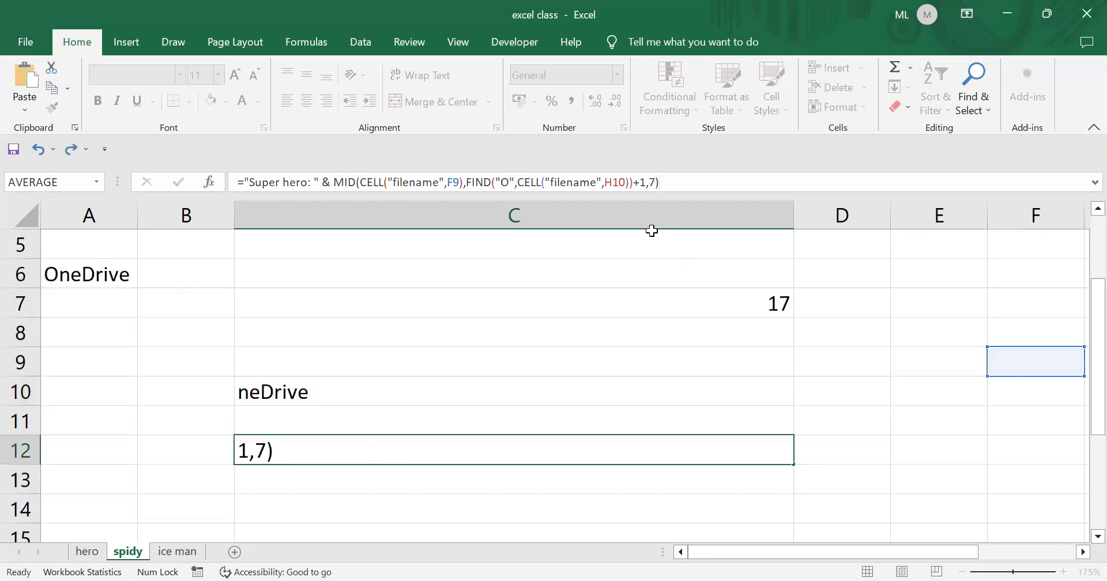
{"action": "key", "text": "Return"}
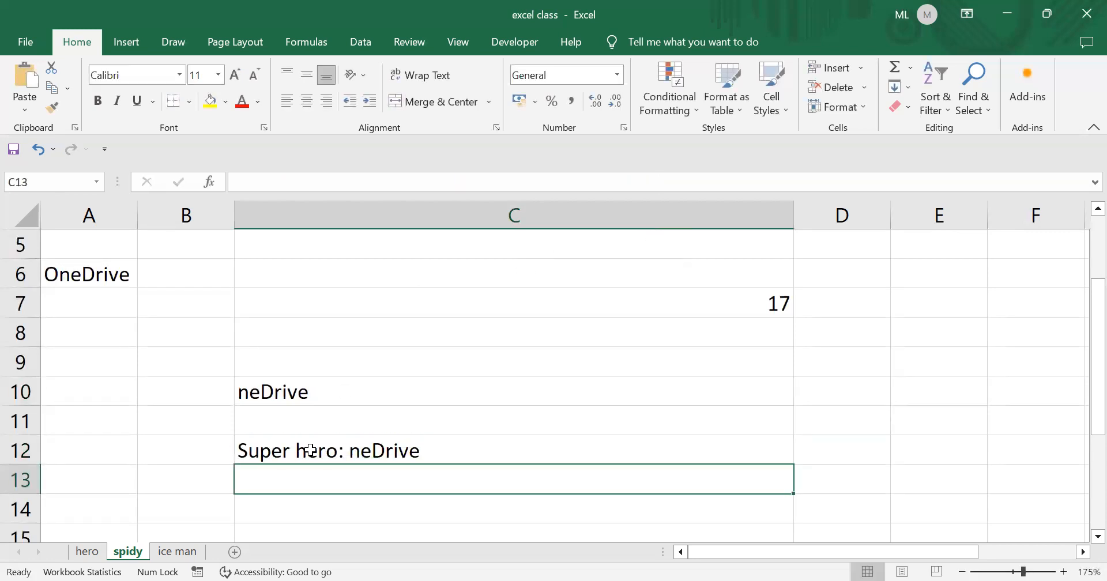
- Compare C10 and C12 to confirm C12 shows Super hero: neDrive
{"action": "left_click", "coordinate": [275, 384]}
{"action": "left_click", "coordinate": [260, 452]}
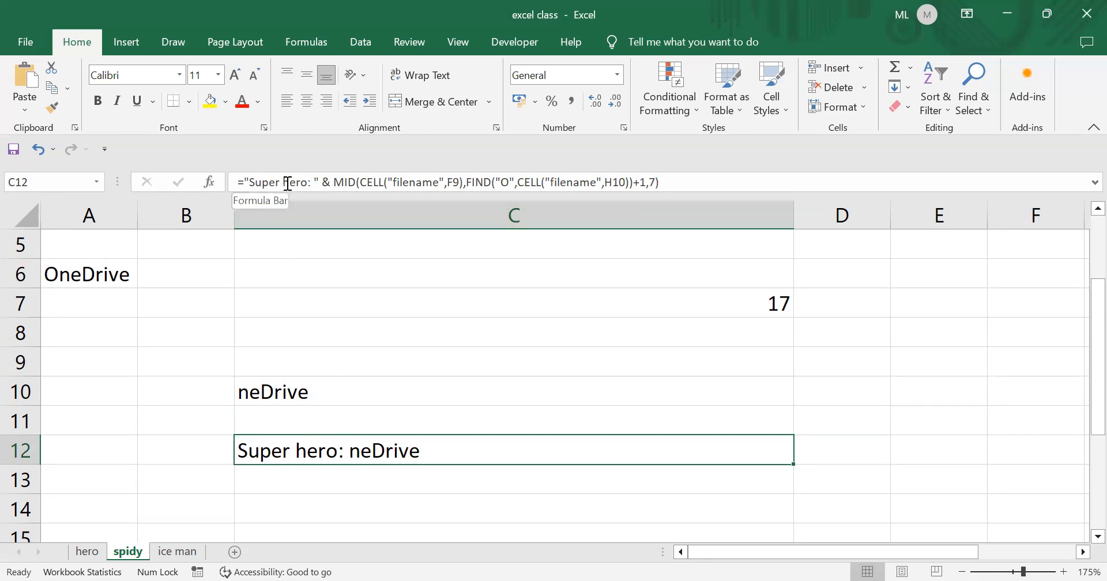
{"action": "scroll", "coordinate": [363, 438], "scroll_direction": "down", "scroll_amount": 1}
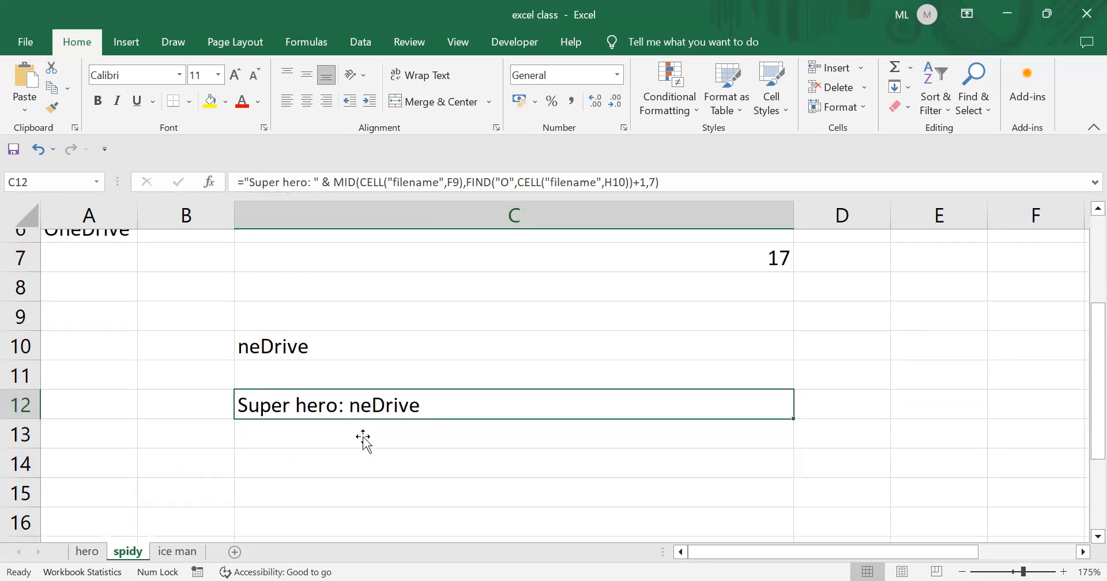
{"action": "left_click", "coordinate": [346, 419]}
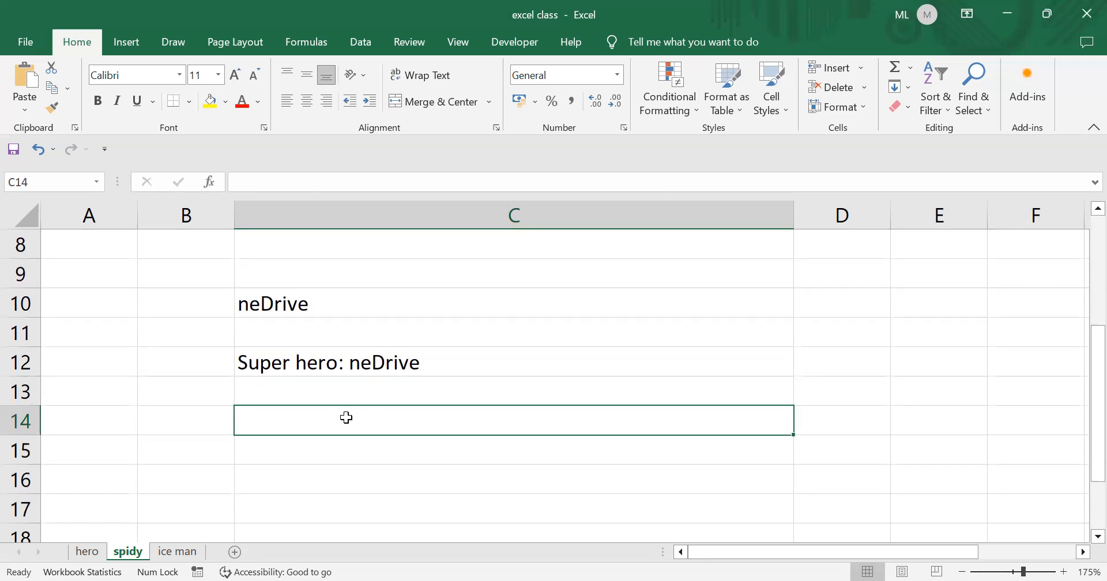
- In C14 begin =MID(CELL("filename",spidy!E7) using autocomplete and a clicked E7 reference
{"action": "type", "text": "="}
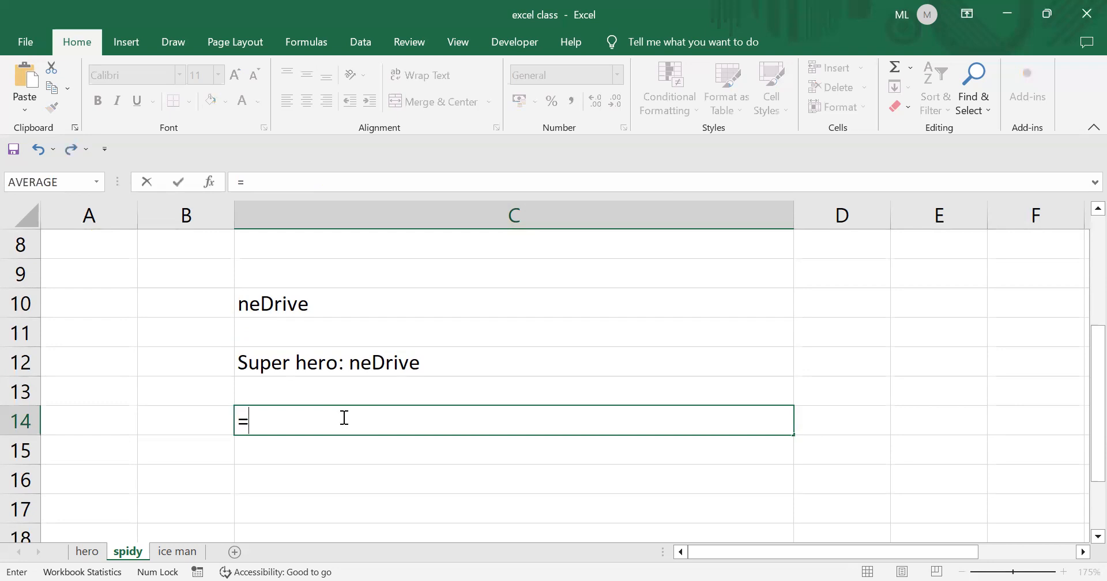
{"action": "type", "text": "mid"}
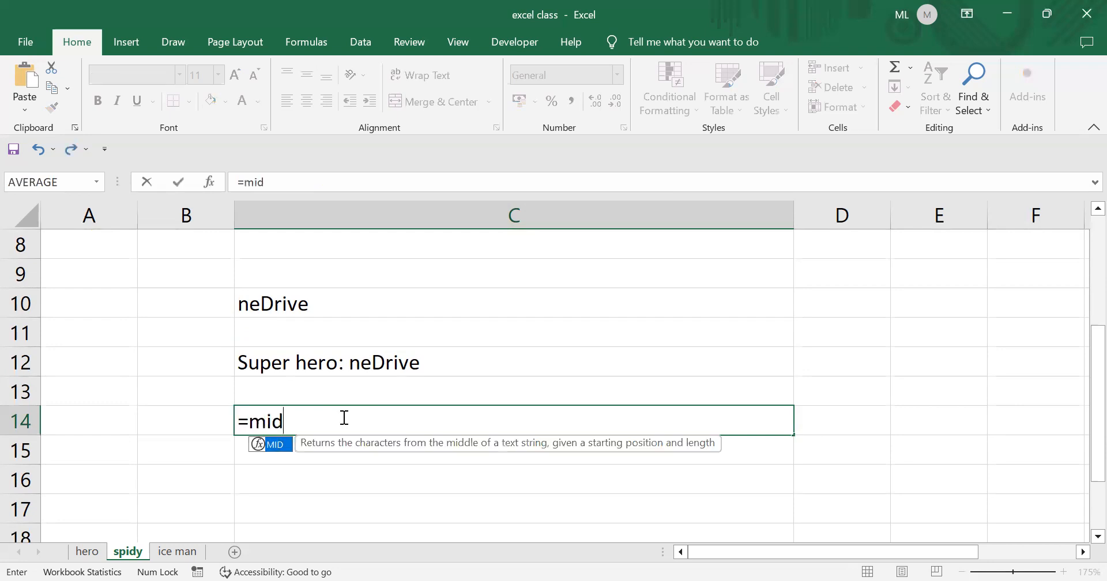
{"action": "double_click", "coordinate": [274, 444]}
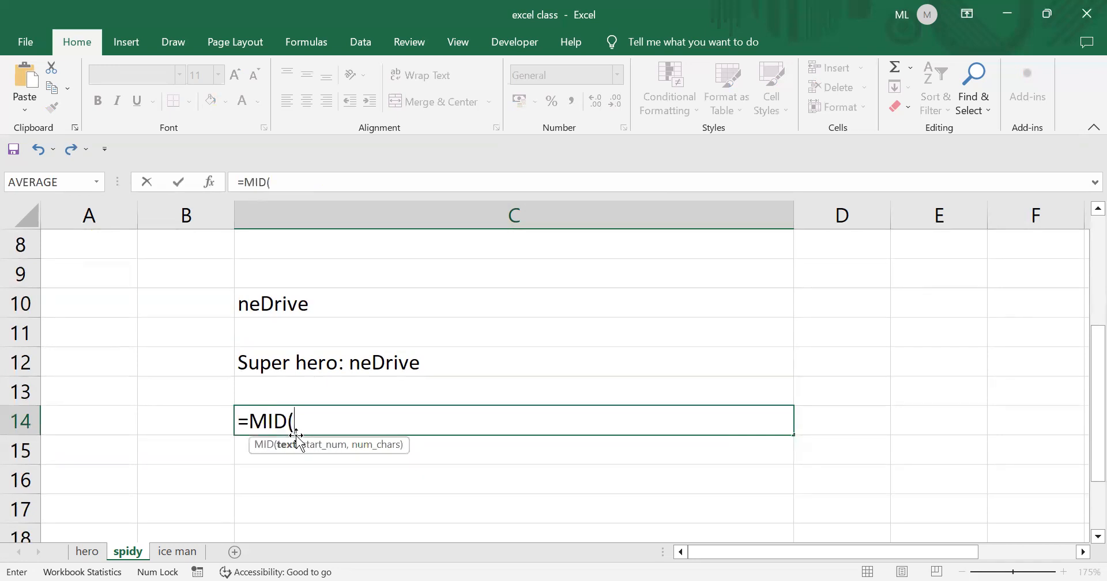
{"action": "type", "text": "ce"}
{"action": "key", "text": "Down"}
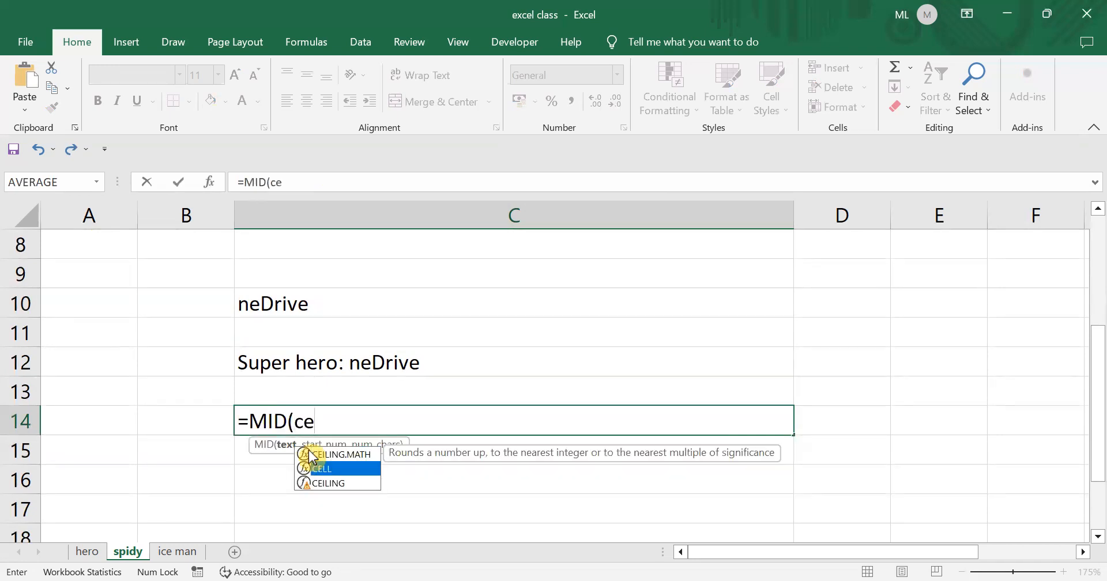
{"action": "key", "text": "Tab"}
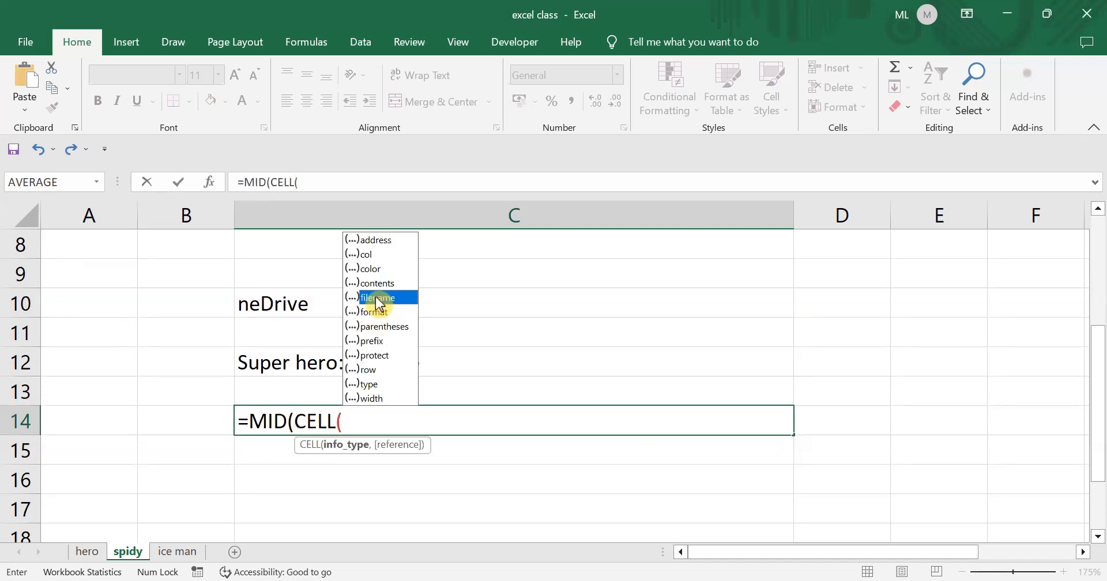
{"action": "double_click", "coordinate": [375, 296]}
{"action": "type", "text": ","}
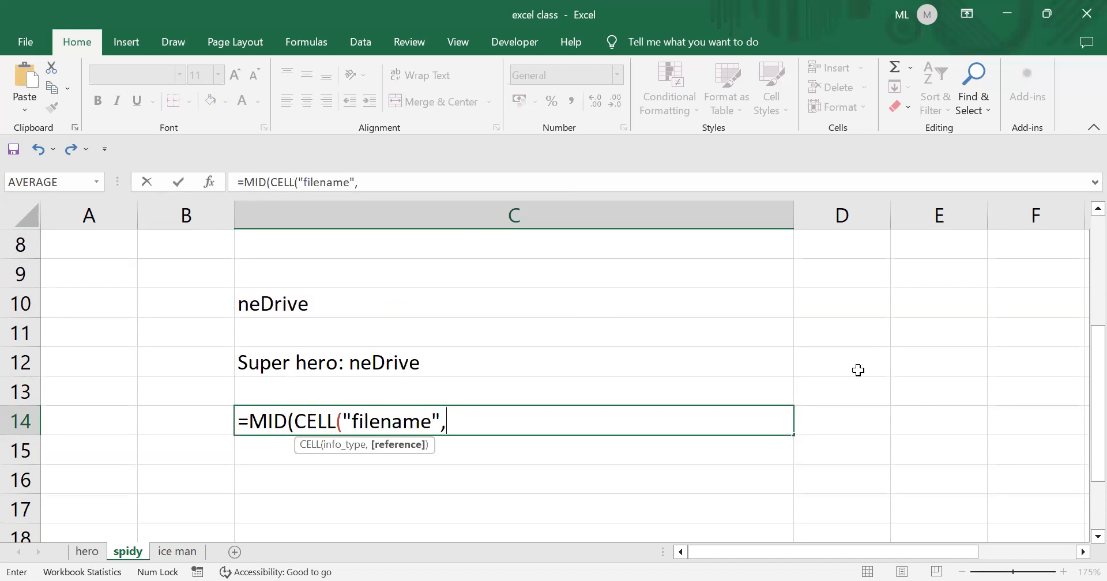
{"action": "left_click", "coordinate": [182, 553]}
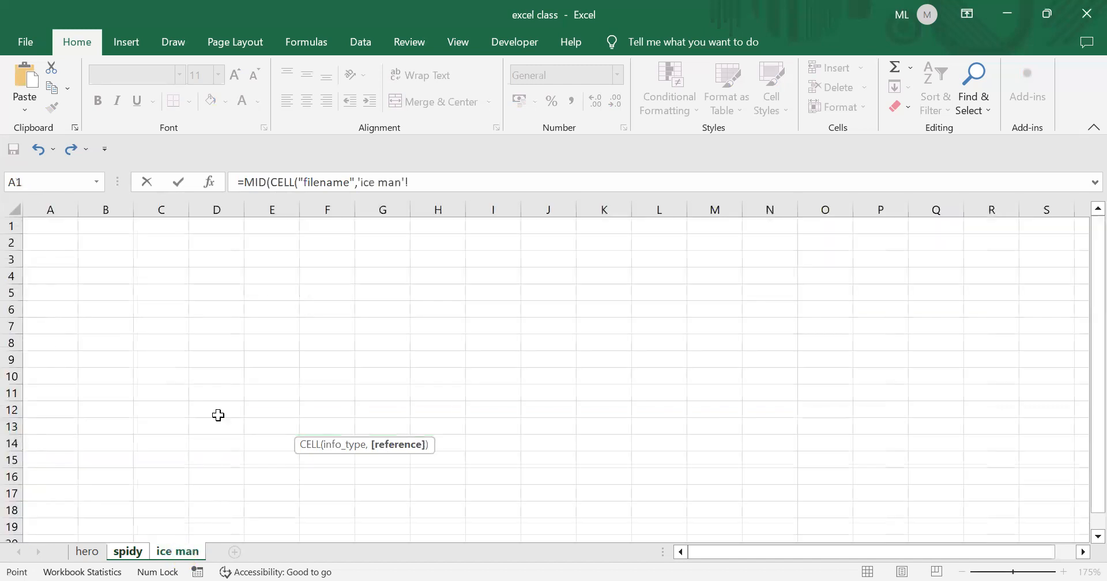
{"action": "left_click", "coordinate": [276, 318]}
{"action": "left_click", "coordinate": [127, 554]}
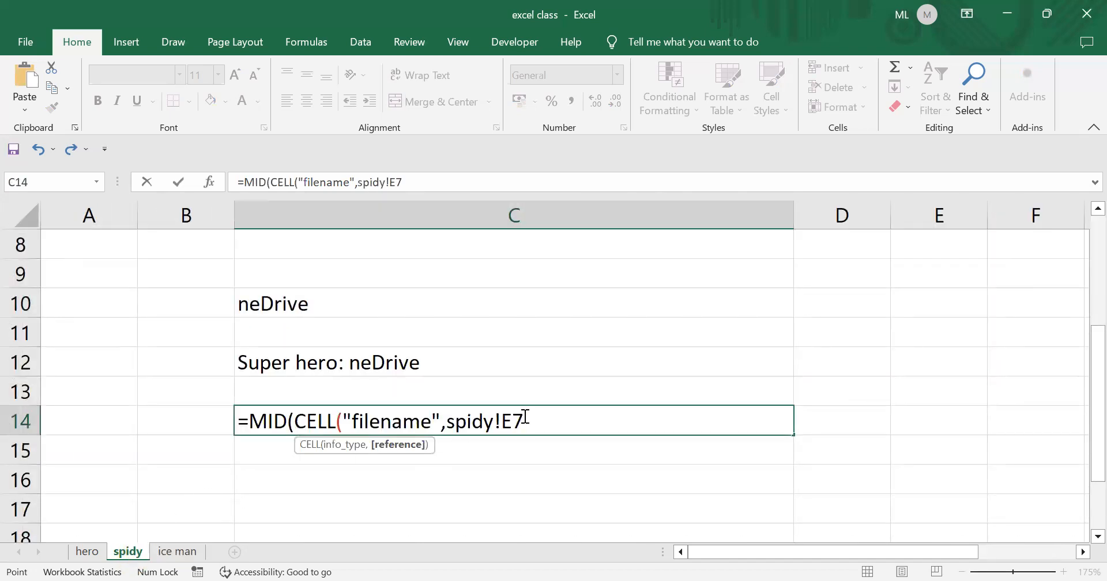
- Continue the formula with ,FIND("D",CELL("filename", as MID's start position
{"action": "type", "text": "),"}
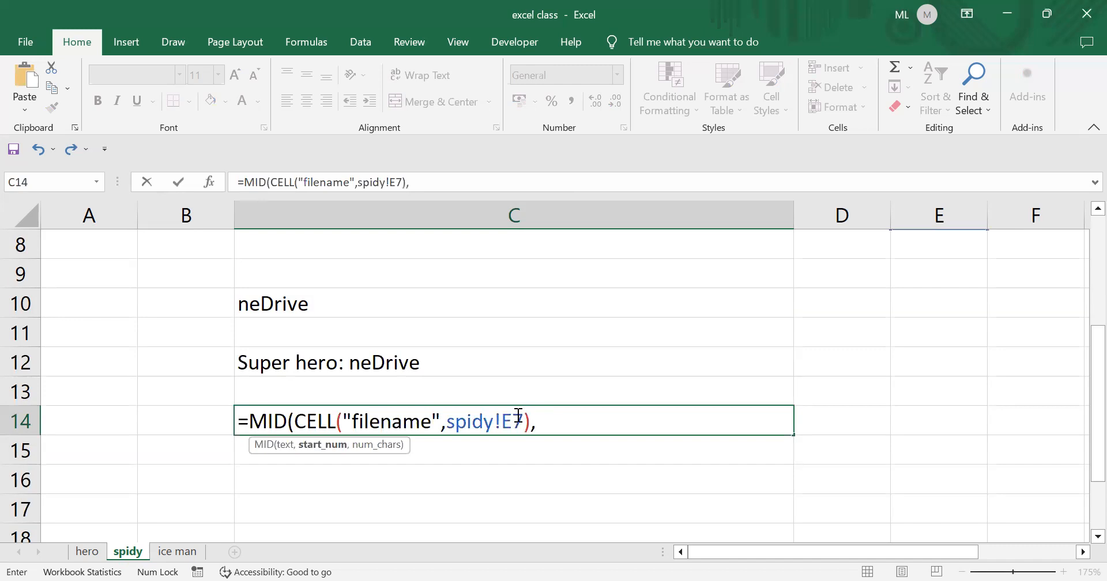
{"action": "type", "text": "f"}
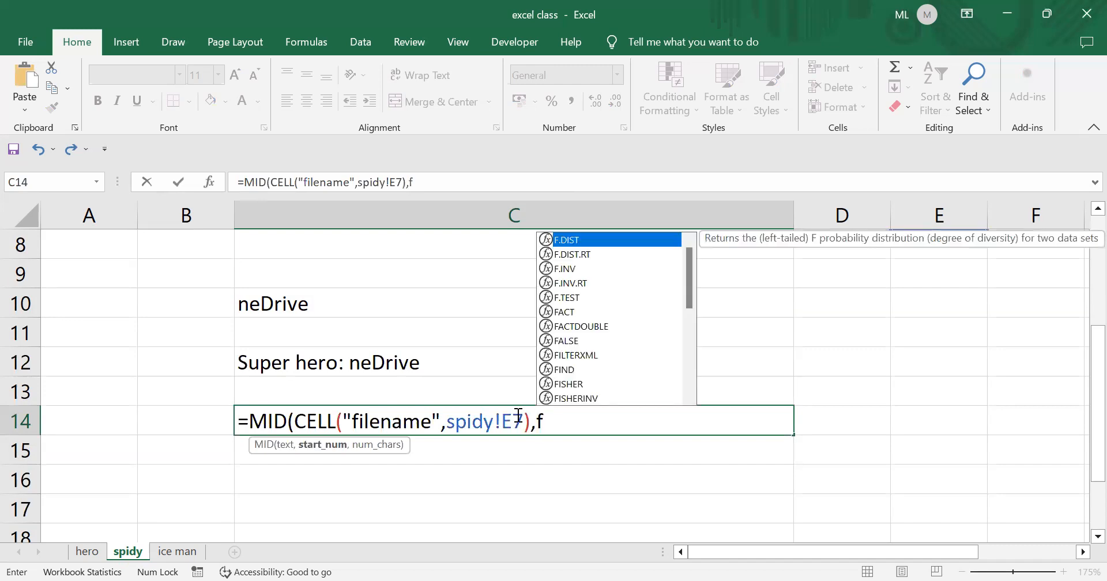
{"action": "type", "text": "ind"}
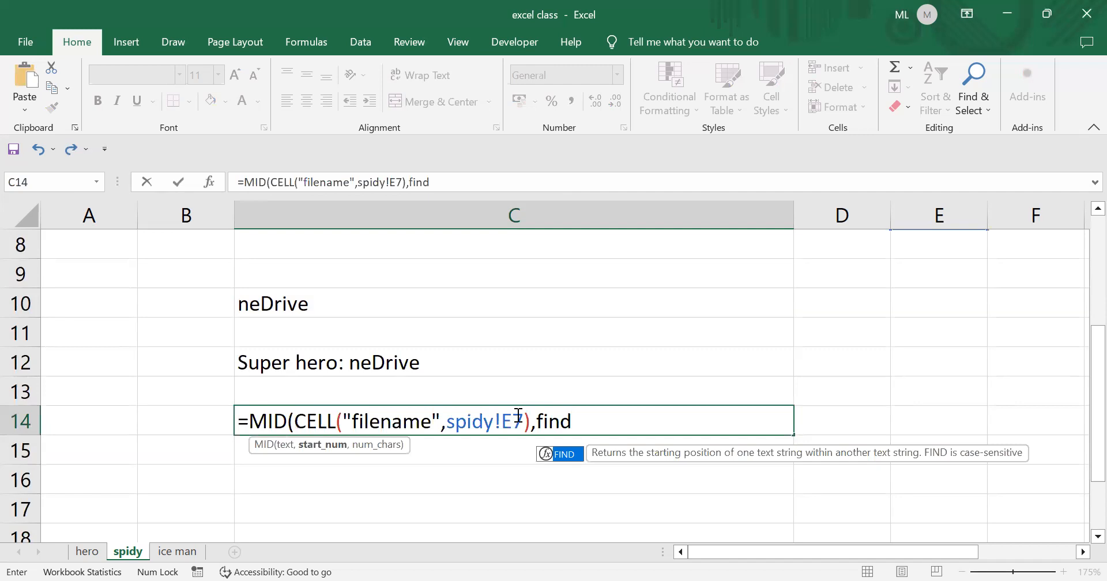
{"action": "type", "text": "(\""}
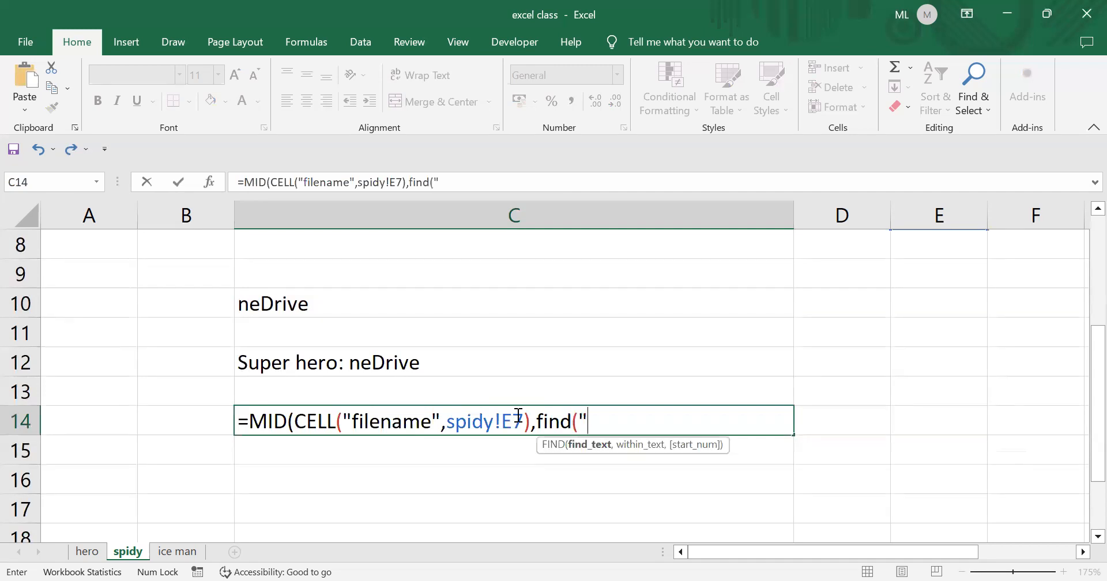
{"action": "type", "text": "D\","}
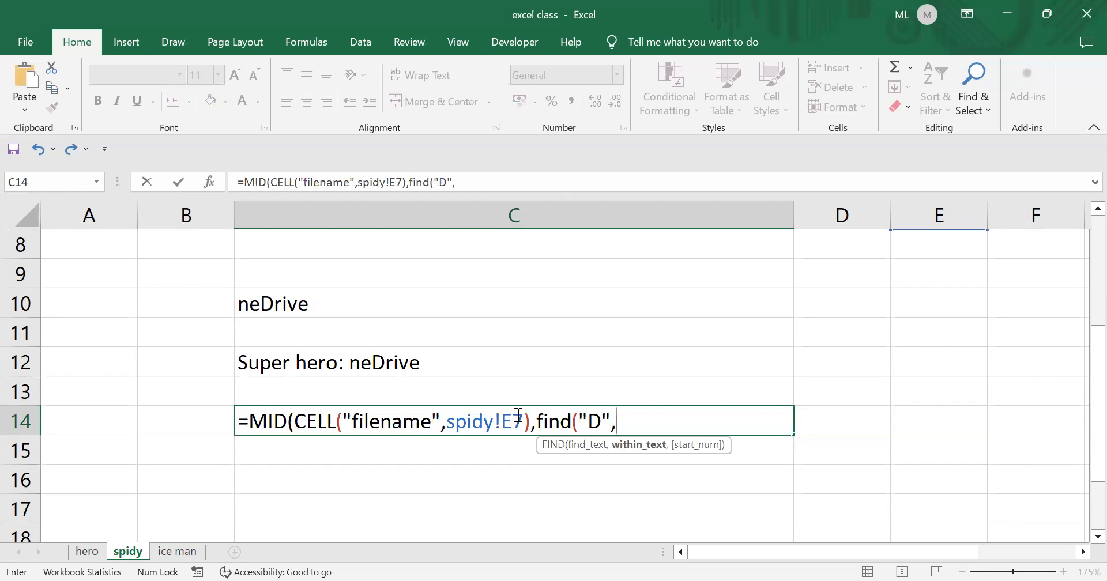
{"action": "type", "text": "cell"}
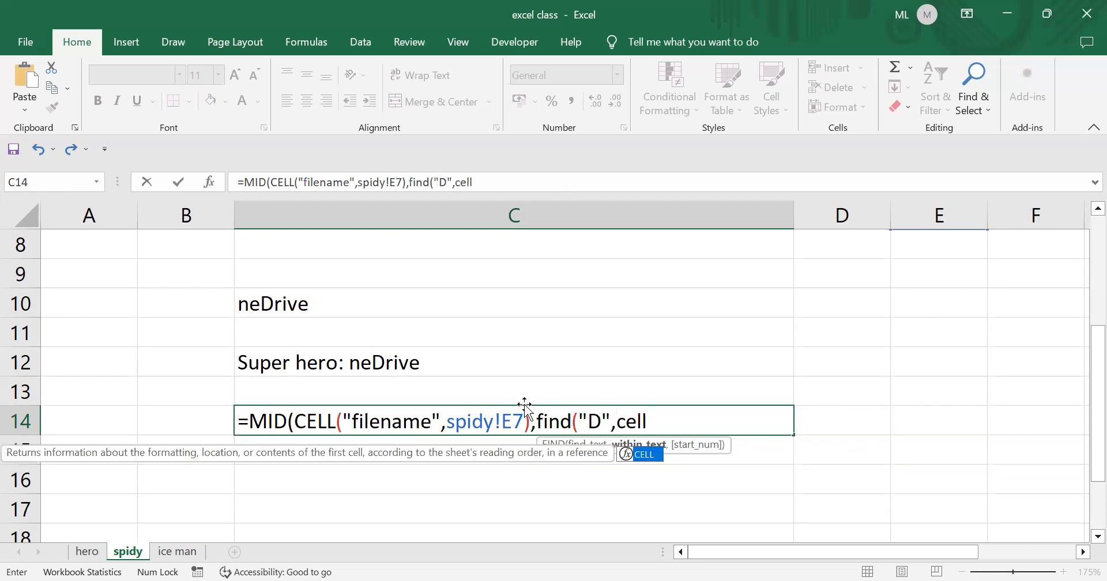
{"action": "double_click", "coordinate": [644, 453]}
{"action": "key", "text": "Down"}
{"action": "key", "text": "Down"}
{"action": "key", "text": "Down"}
{"action": "key", "text": "Down"}
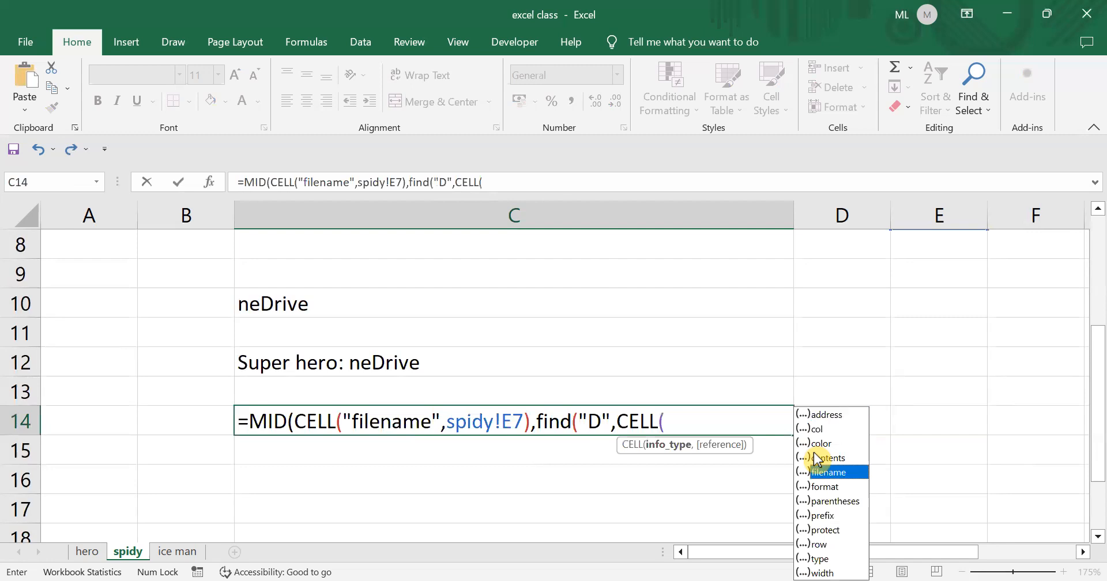
{"action": "key", "text": "Tab"}
{"action": "type", "text": ","}
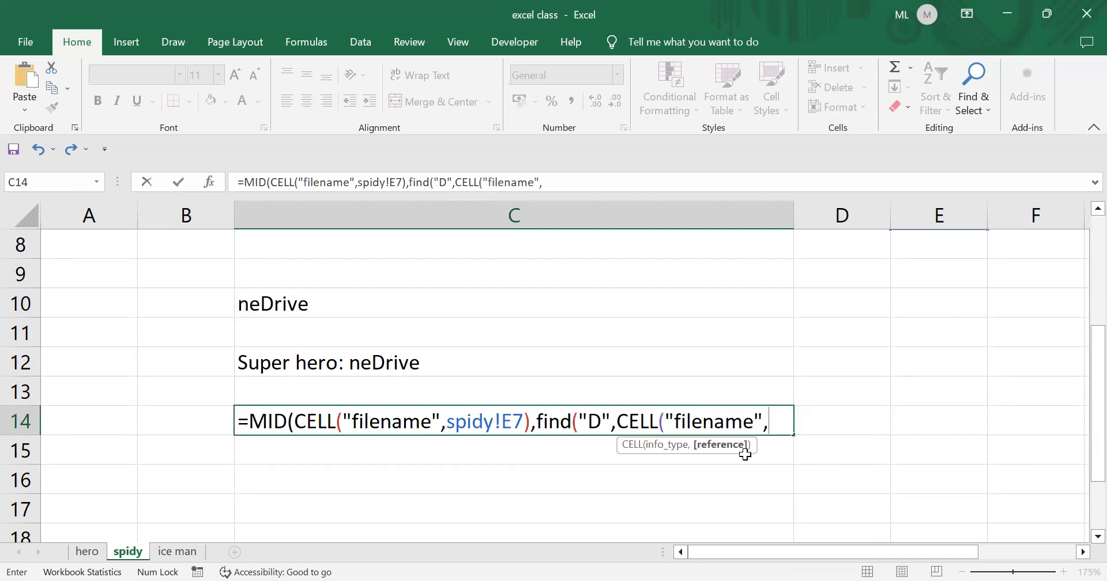
- Close C14's formula with reference N9 and ))+1,50), showing rive\Desktop\[excel class.xlsx]spidy
{"action": "left_click", "coordinate": [184, 550]}
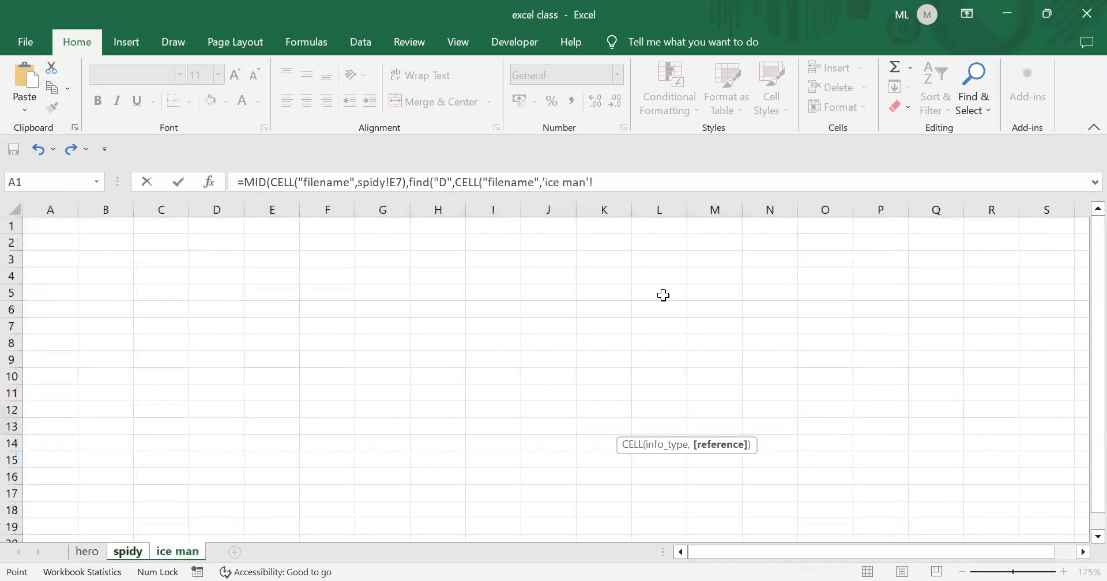
{"action": "left_click", "coordinate": [761, 351]}
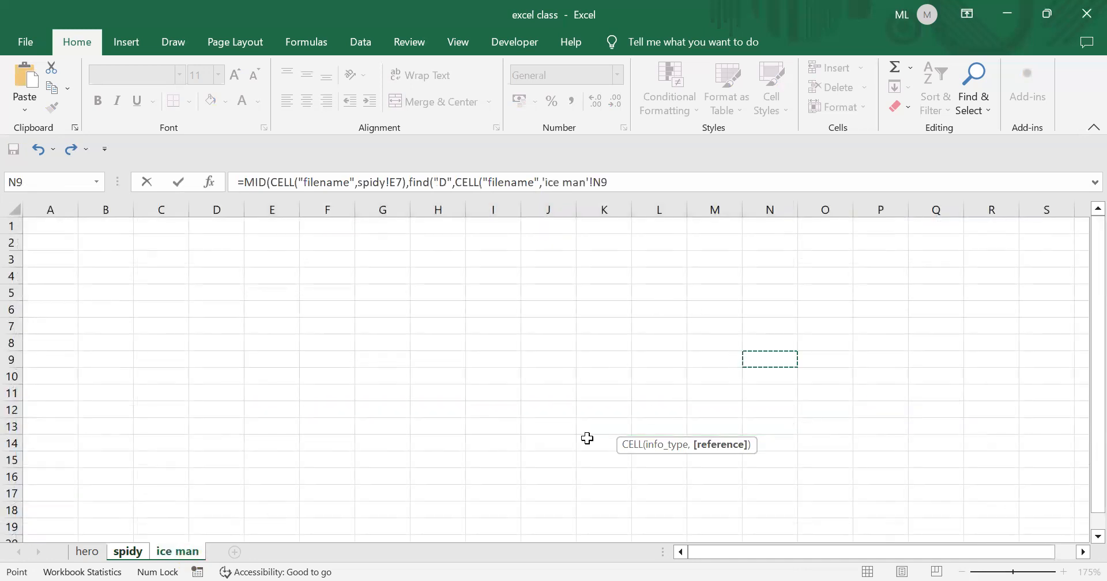
{"action": "left_click", "coordinate": [128, 551]}
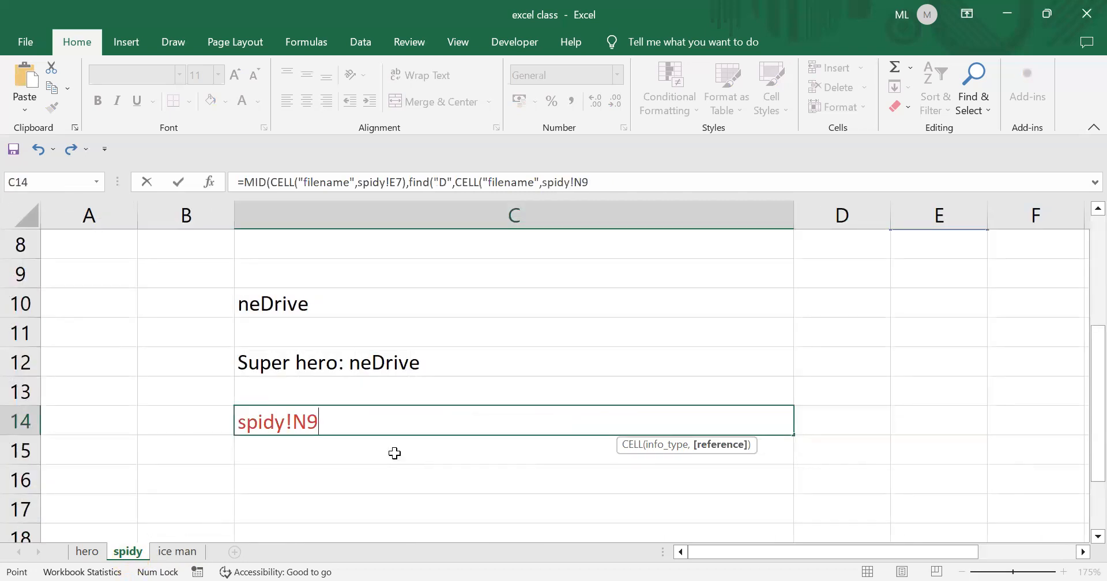
{"action": "left_click", "coordinate": [620, 181]}
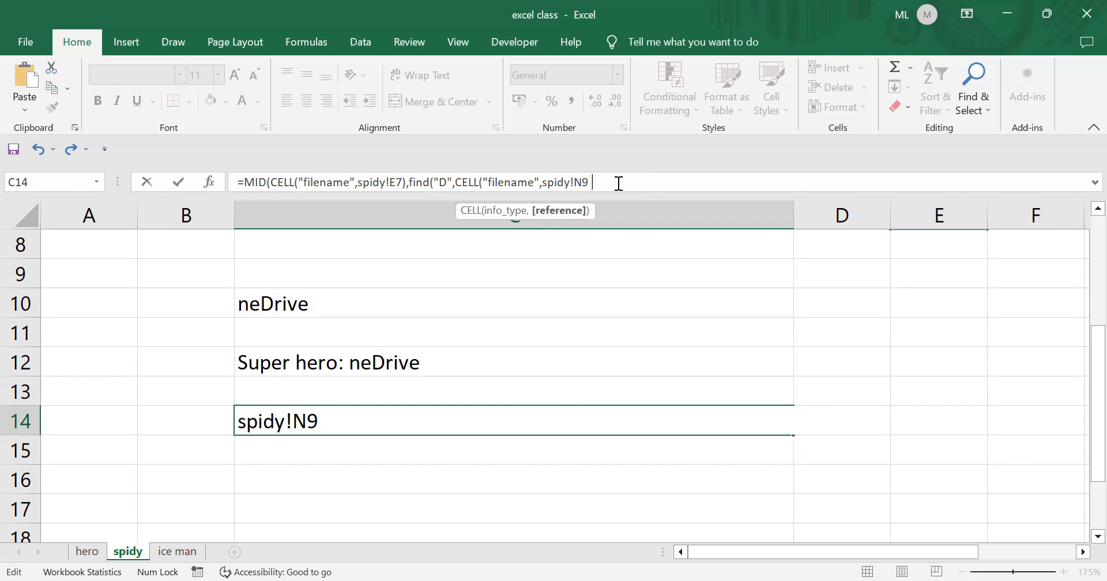
{"action": "type", "text": ")"}
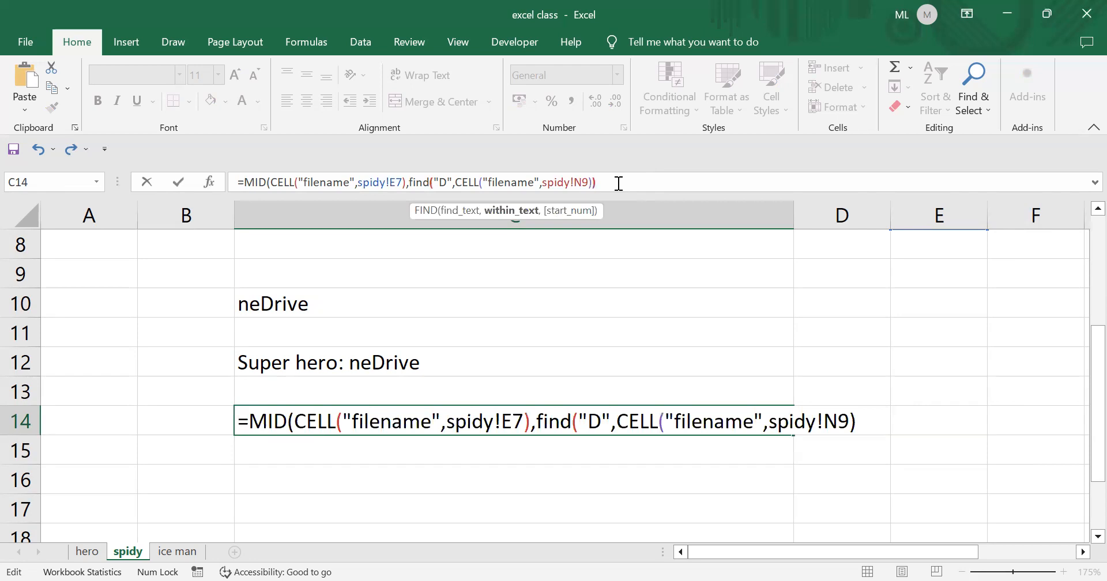
{"action": "type", "text": ")"}
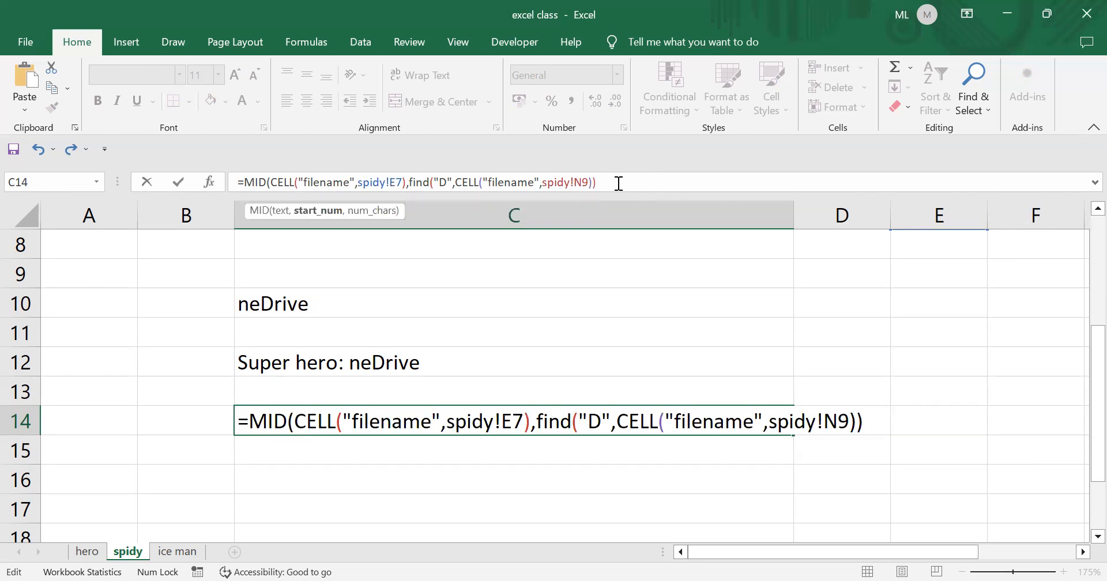
{"action": "type", "text": "+"}
{"action": "type", "text": "1"}
{"action": "type", "text": ","}
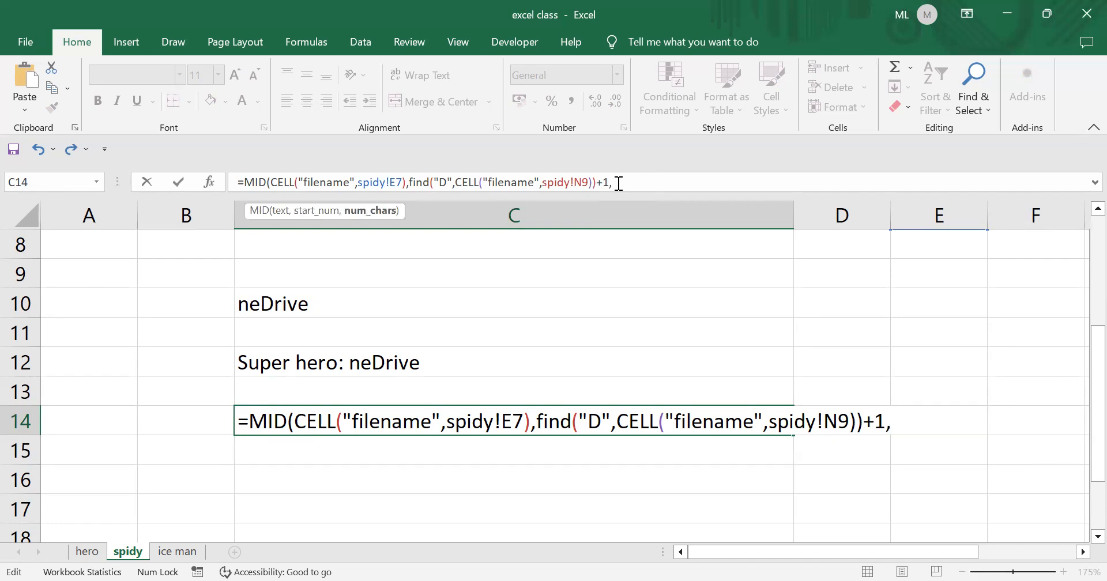
{"action": "type", "text": "32"}
{"action": "key", "text": "BackSpace"}
{"action": "key", "text": "BackSpace"}
{"action": "type", "text": "50)"}
{"action": "key", "text": "Return"}
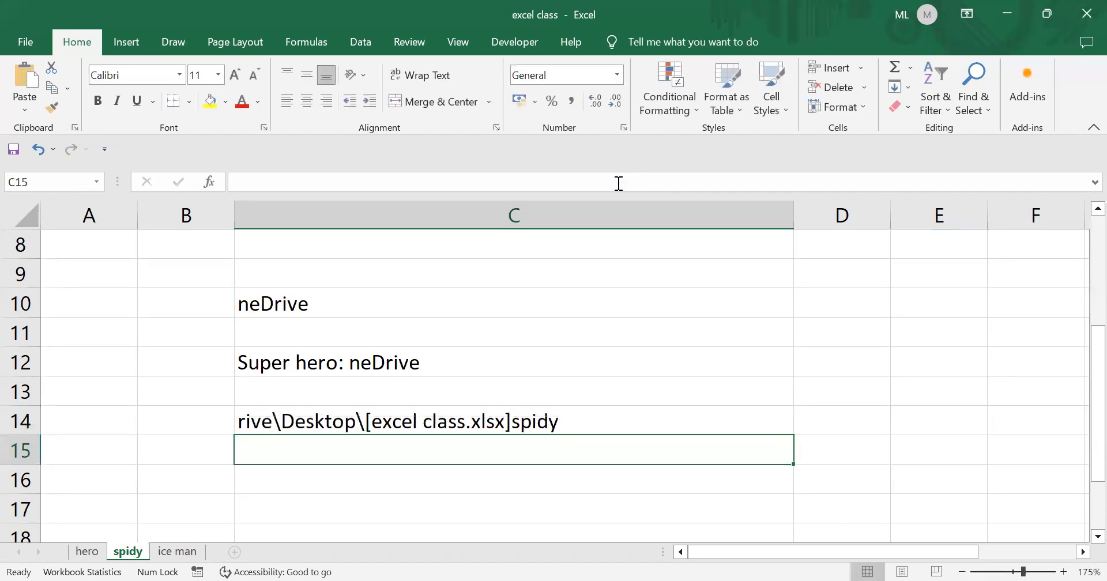
{"action": "left_click", "coordinate": [284, 423]}
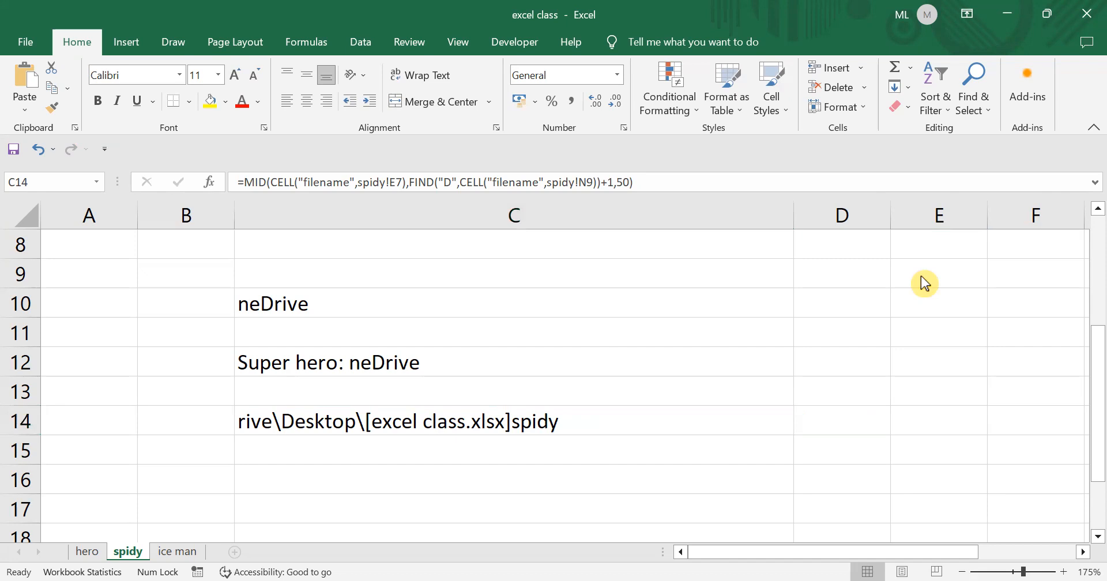
{"action": "scroll", "coordinate": [921, 276], "scroll_direction": "up", "scroll_amount": 3}
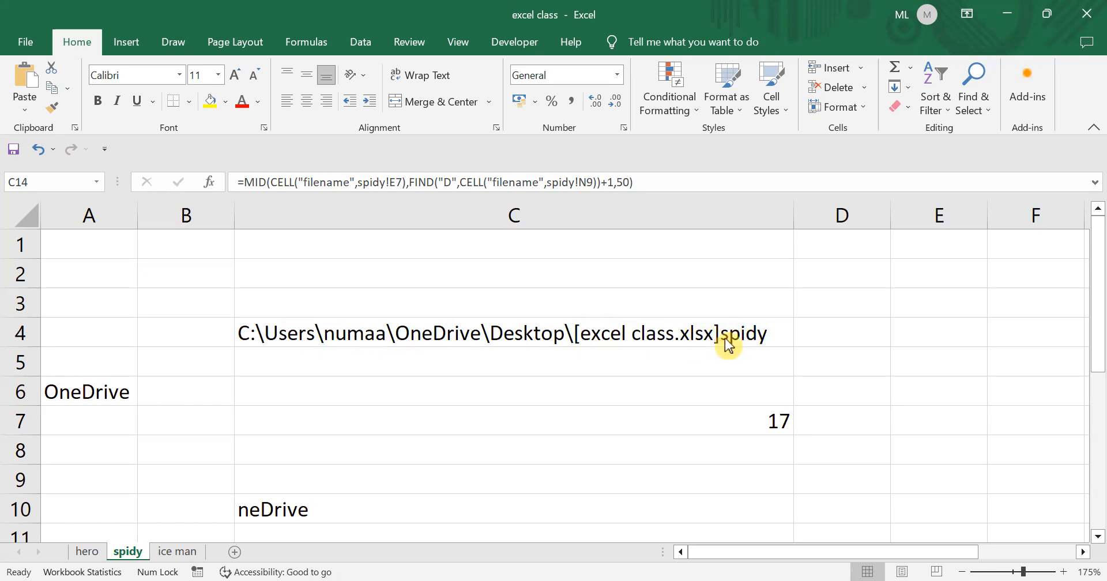
- Enter =CELL("filename",H11) in ice man's F3 and autofit column F to show the path
{"action": "left_click", "coordinate": [183, 554]}
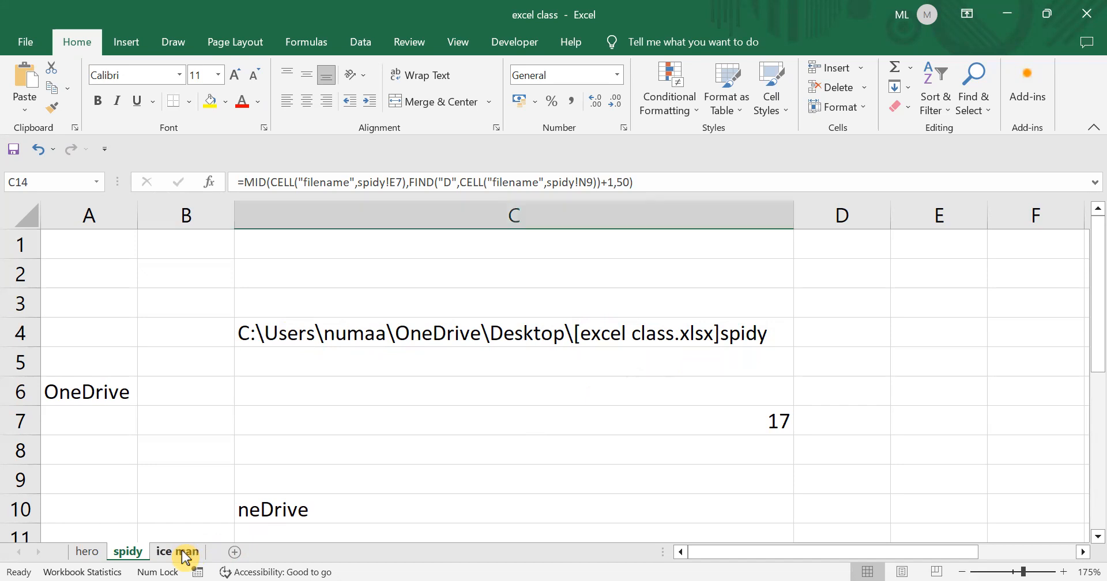
{"action": "left_click", "coordinate": [318, 258]}
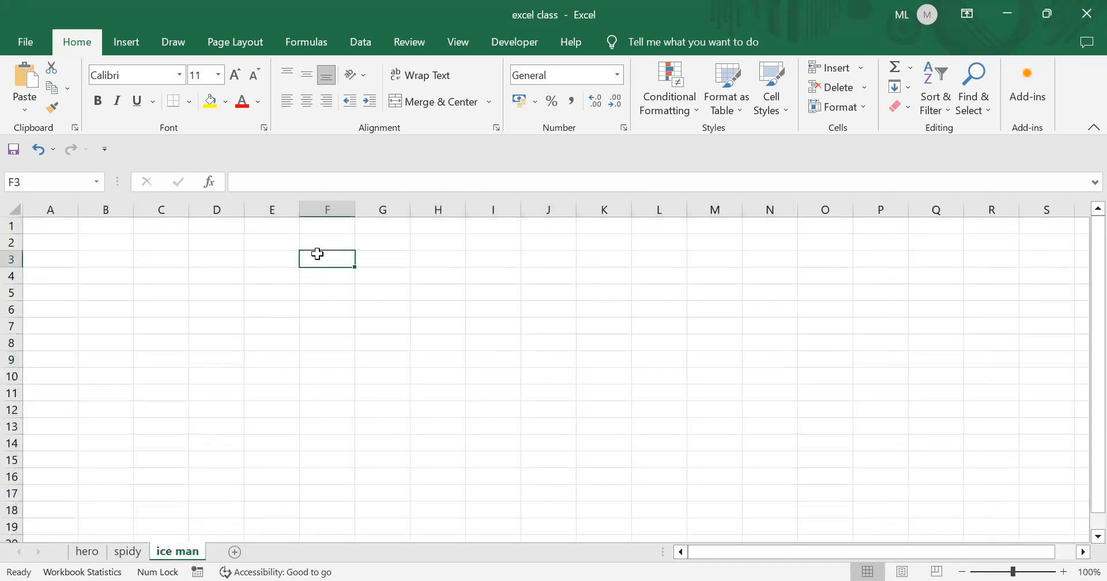
{"action": "type", "text": "="}
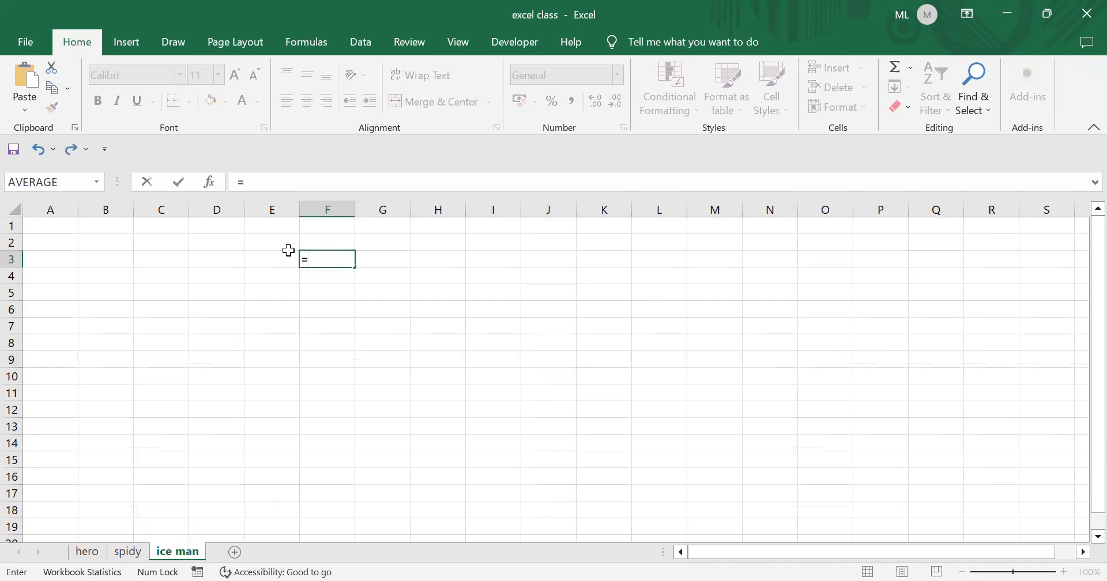
{"action": "type", "text": "ce"}
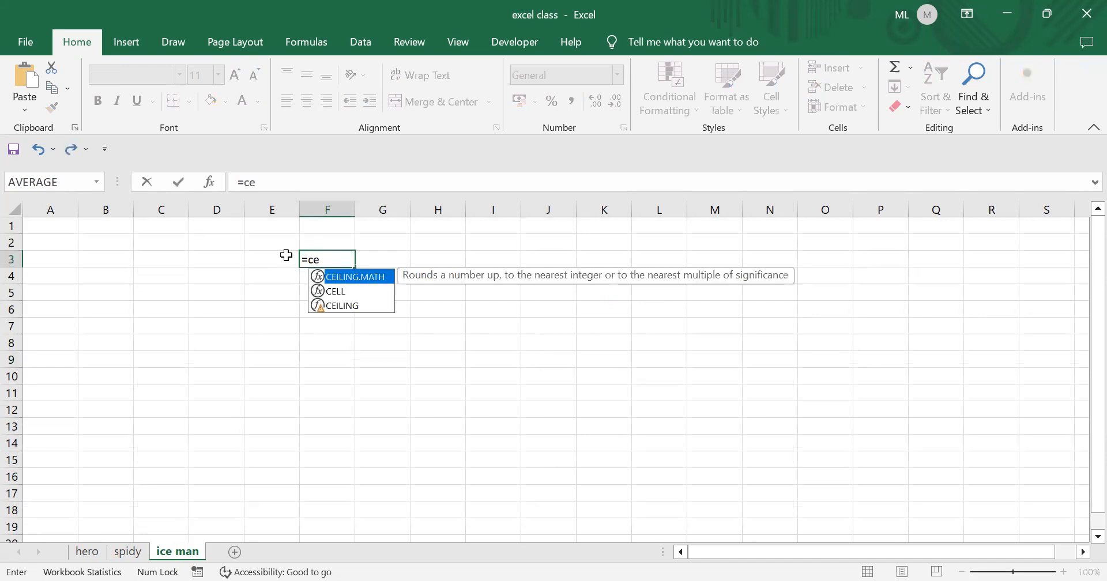
{"action": "double_click", "coordinate": [357, 293]}
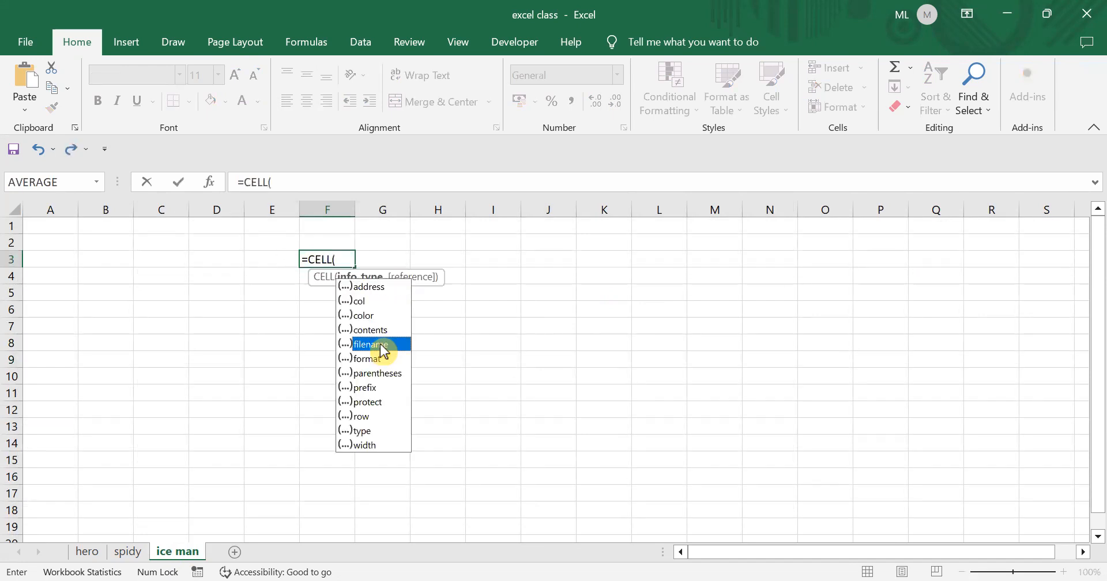
{"action": "double_click", "coordinate": [380, 344]}
{"action": "type", "text": ","}
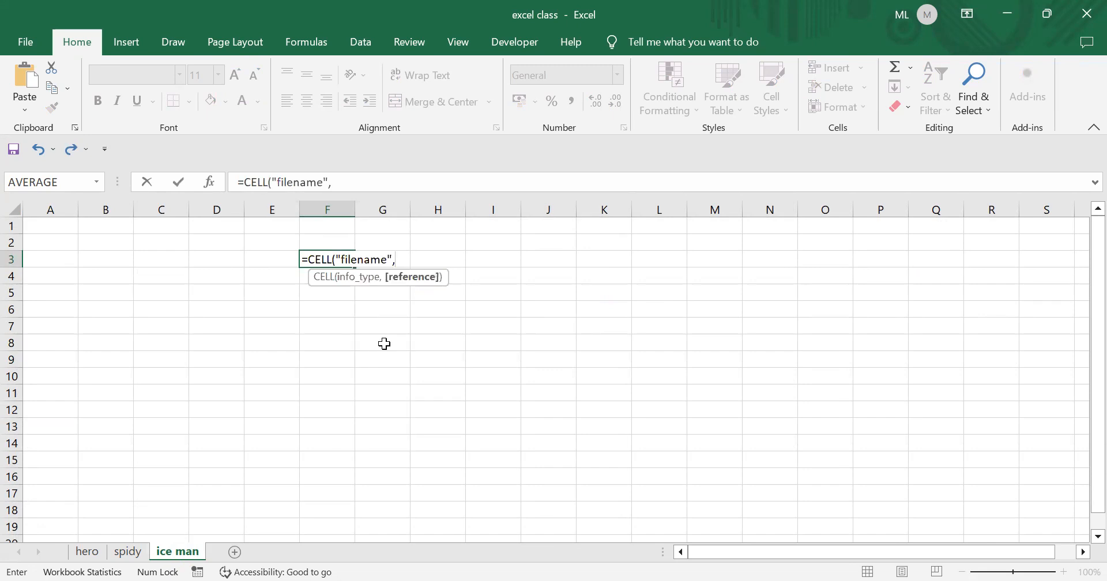
{"action": "left_click", "coordinate": [424, 397]}
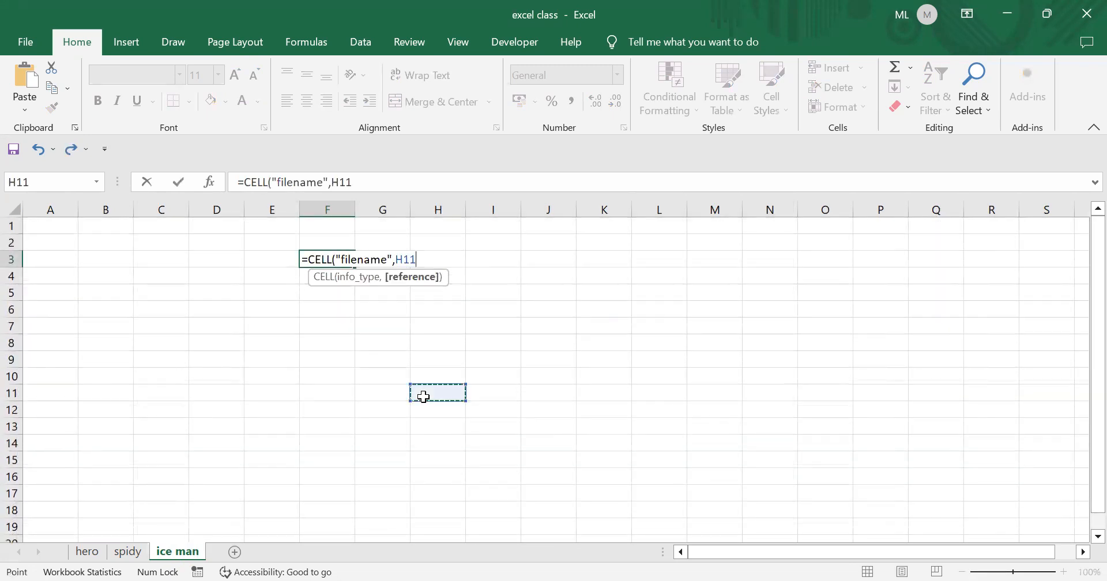
{"action": "type", "text": ")"}
{"action": "key", "text": "Return"}
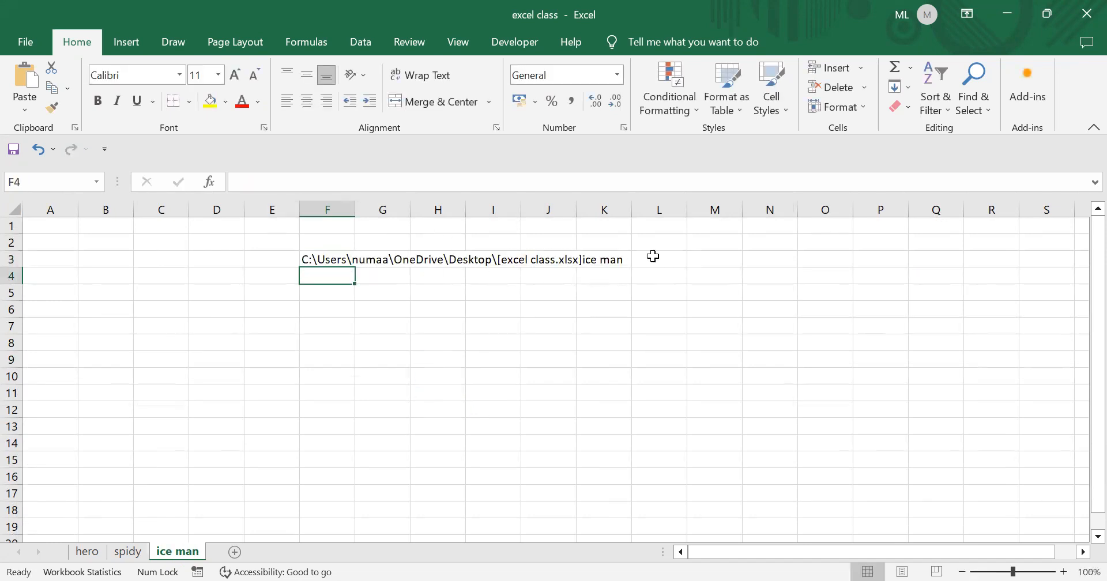
{"action": "double_click", "coordinate": [355, 208]}
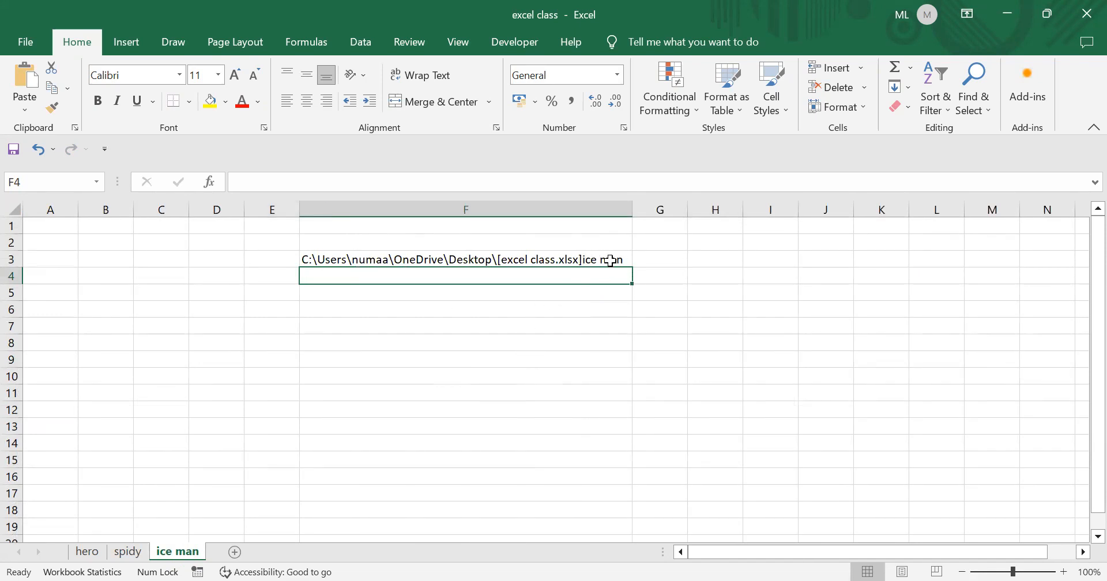
{"action": "left_click", "coordinate": [129, 552]}
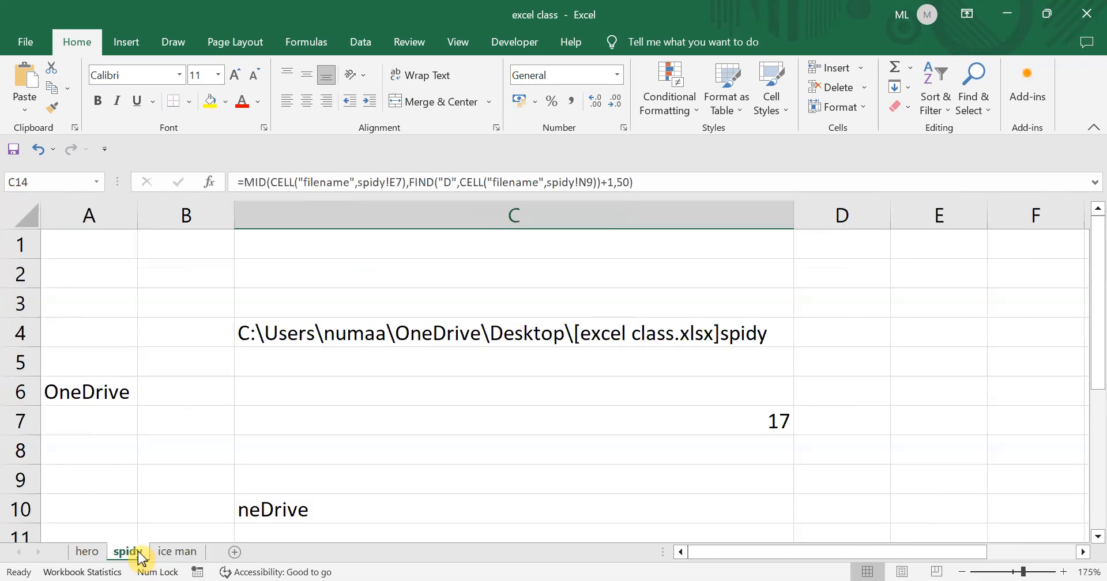
- In C6 start =mid(CELL("filename",spidy!H7), picking H7 by clicking
{"action": "left_click", "coordinate": [276, 382]}
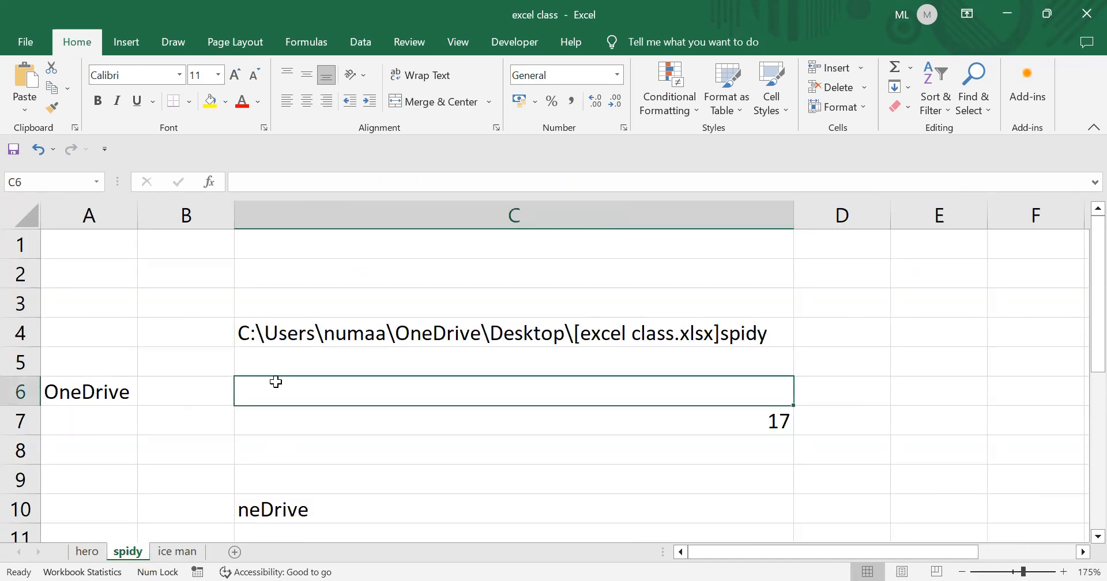
{"action": "type", "text": "="}
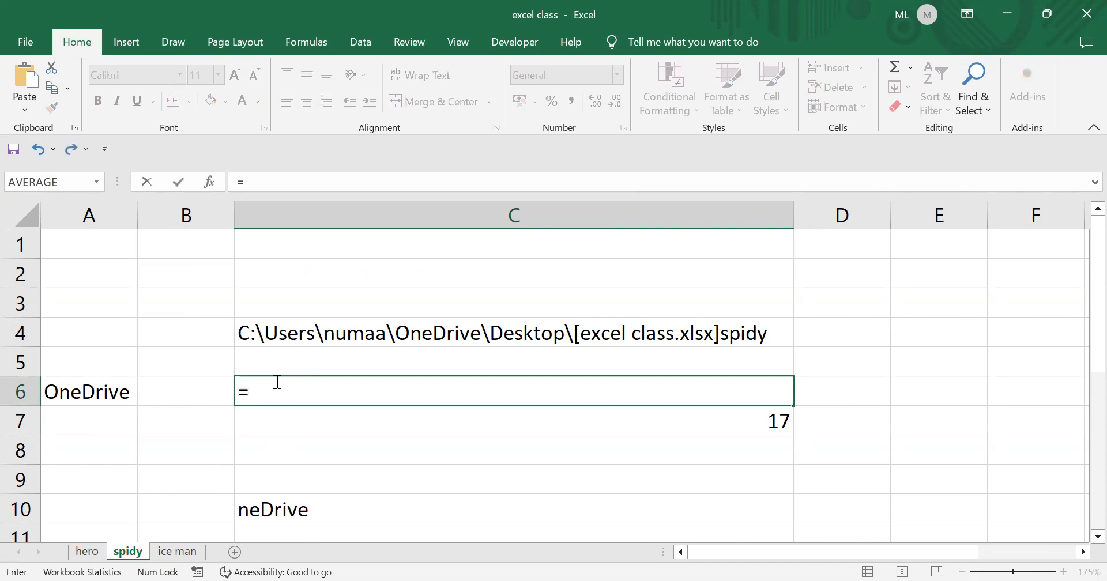
{"action": "type", "text": "m"}
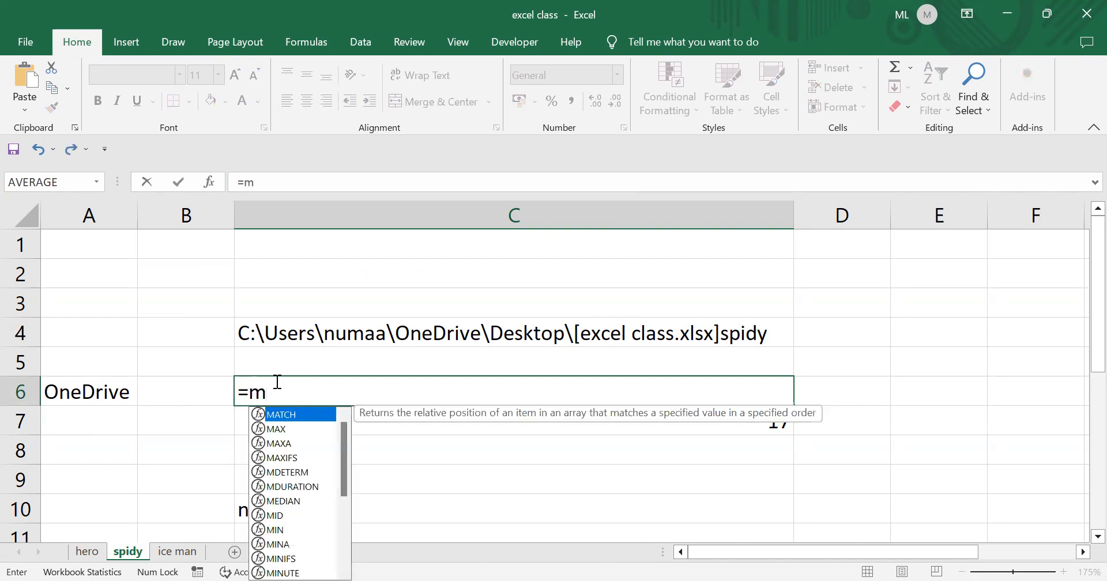
{"action": "type", "text": "id("}
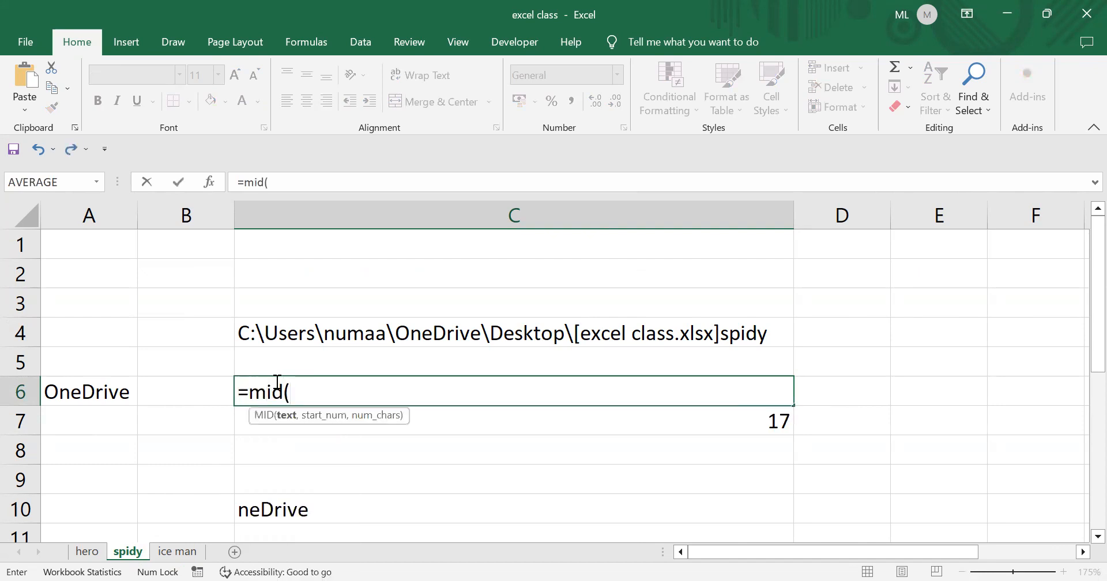
{"action": "type", "text": "cell"}
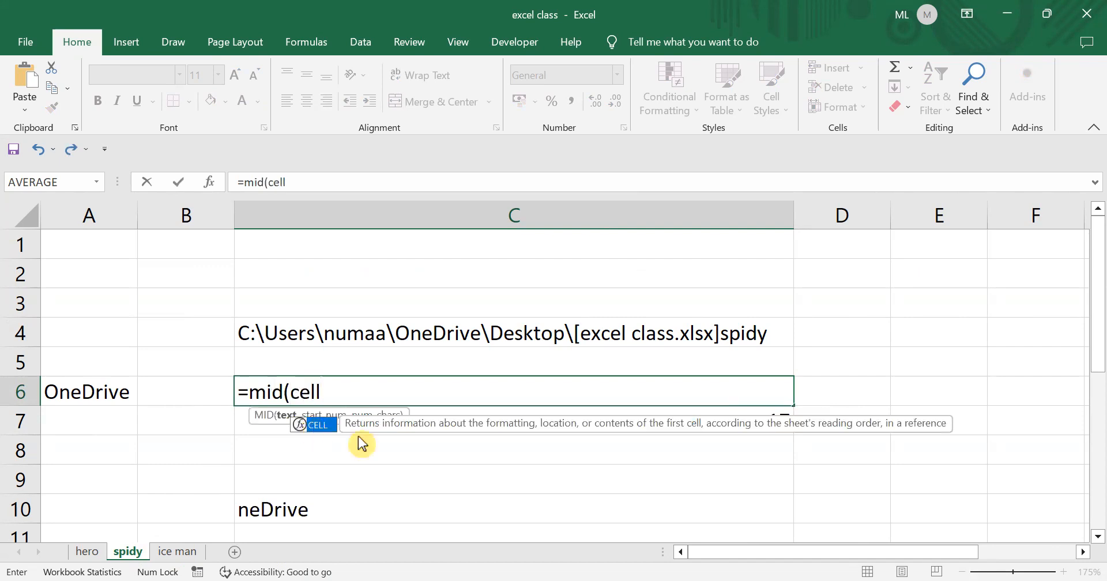
{"action": "key", "text": "Tab"}
{"action": "key", "text": "Tab"}
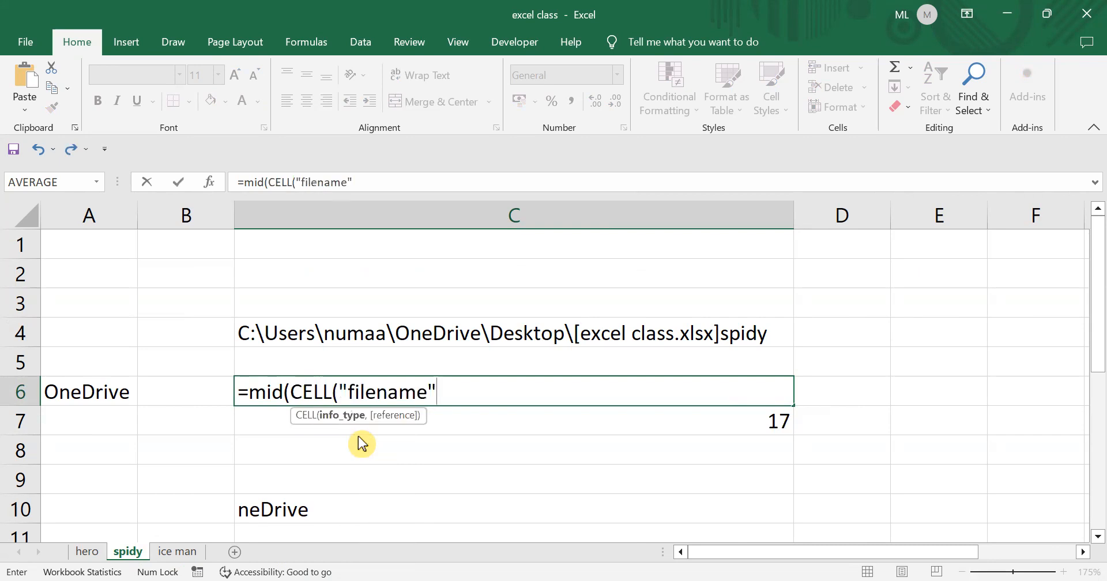
{"action": "type", "text": ","}
{"action": "left_click", "coordinate": [177, 551]}
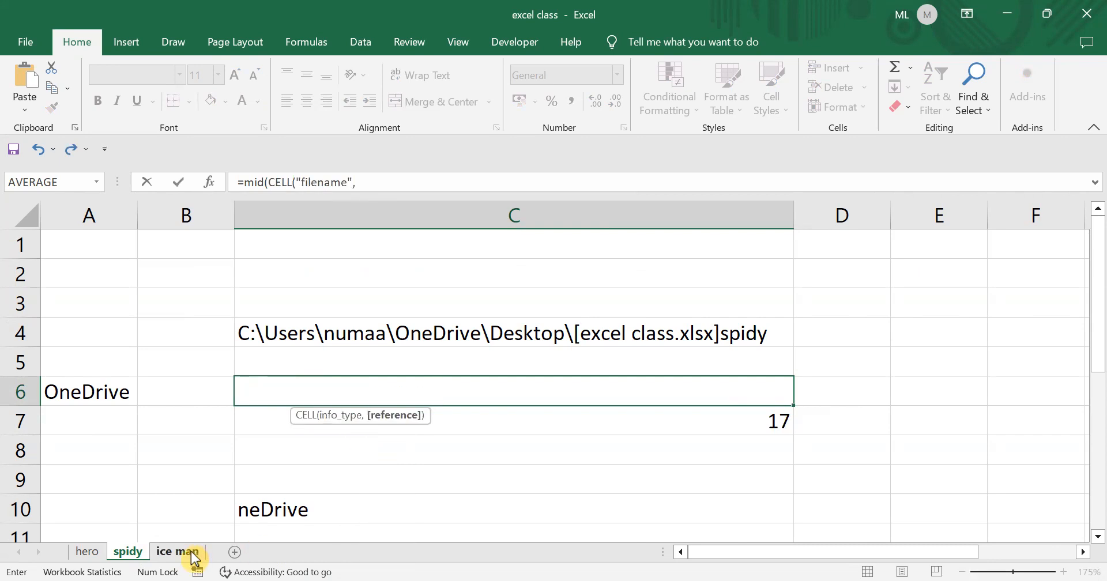
{"action": "left_click", "coordinate": [698, 331]}
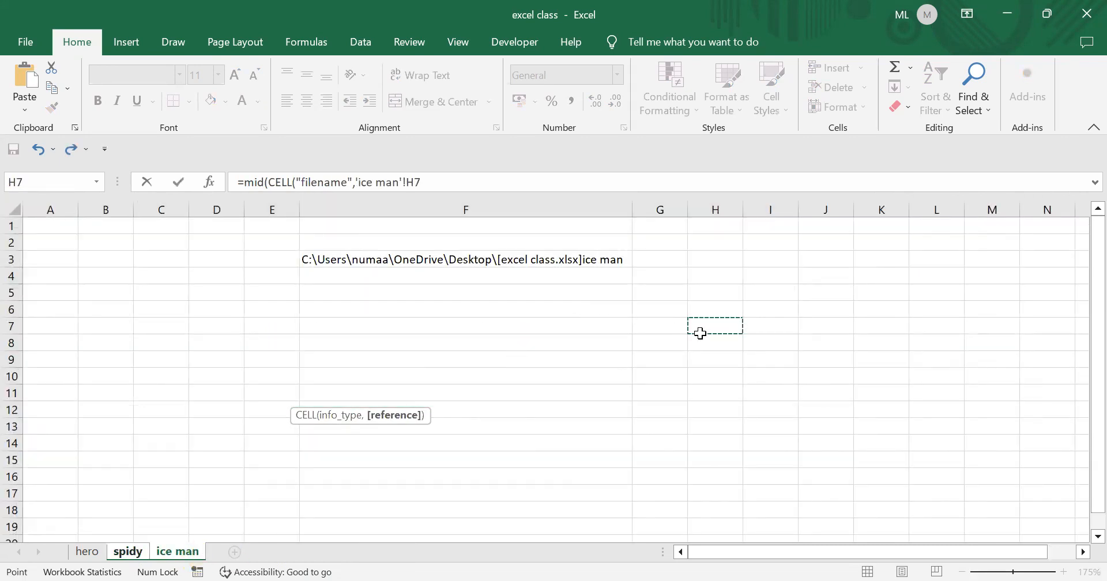
{"action": "left_click", "coordinate": [129, 552]}
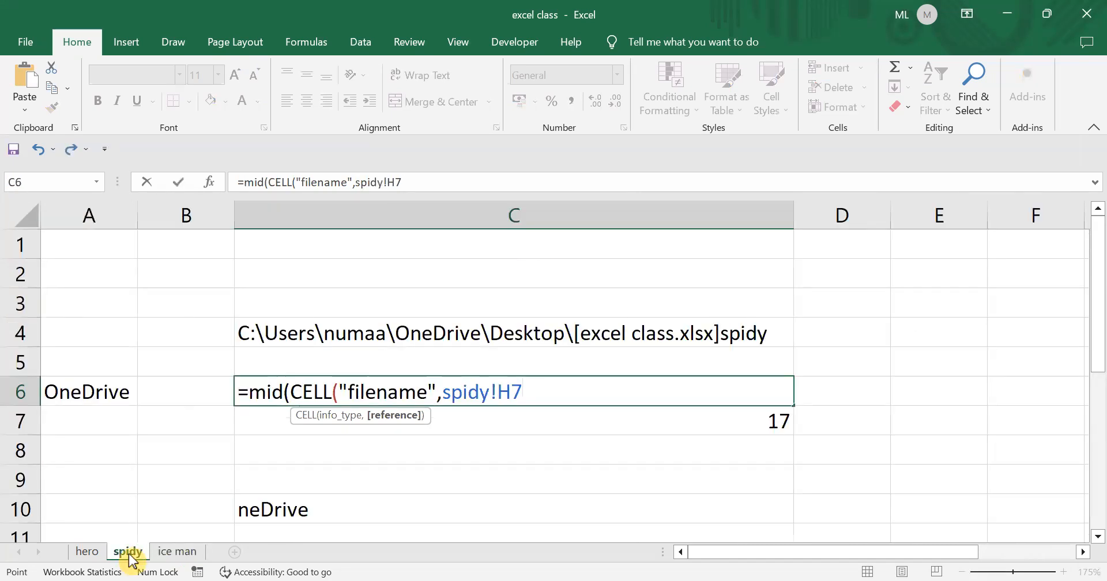
{"action": "type", "text": ")"}
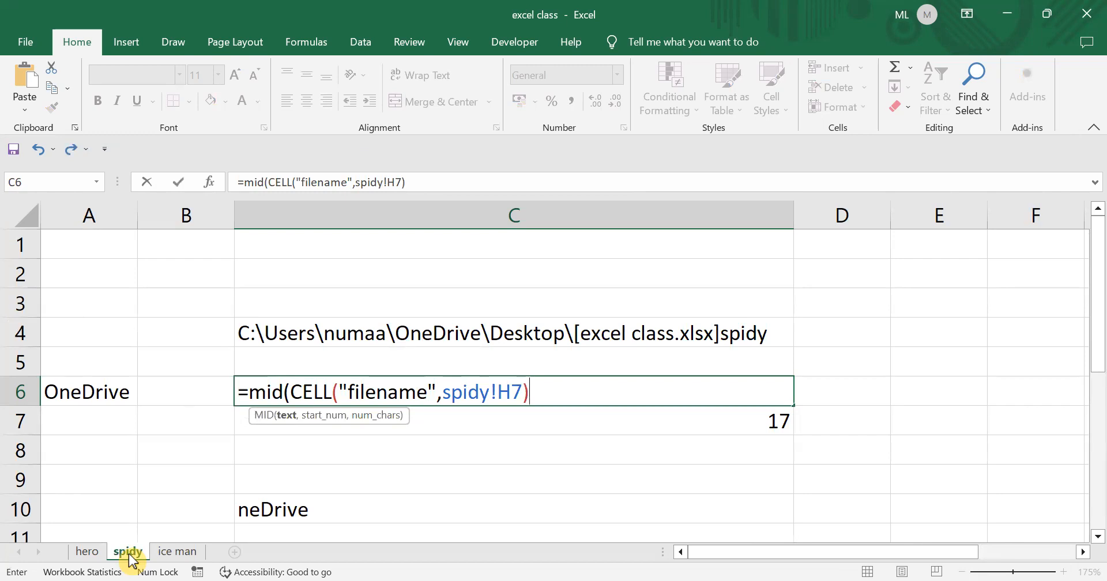
{"action": "type", "text": ","}
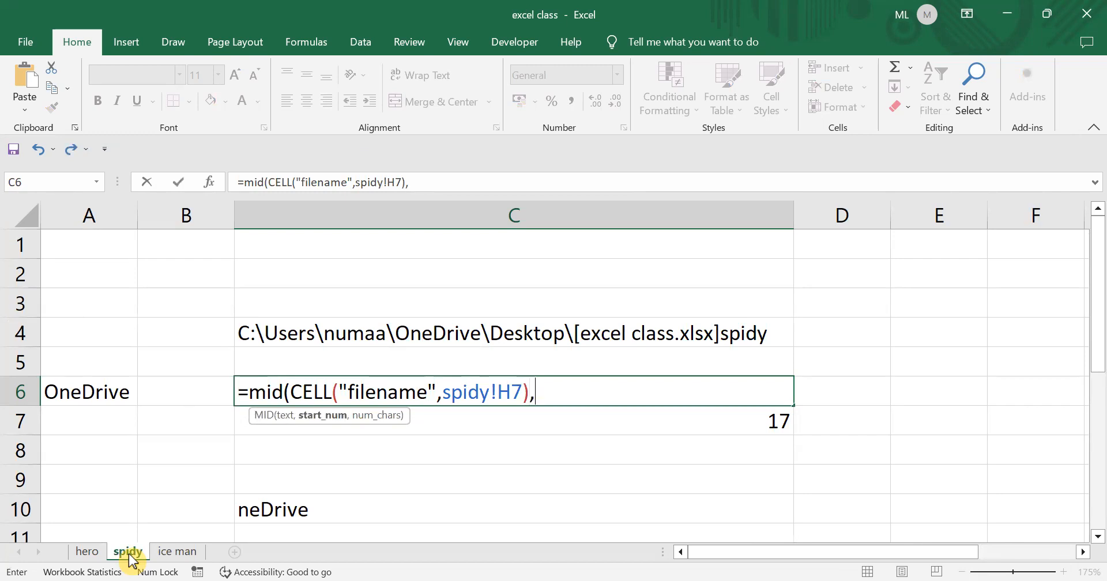
{"action": "type", "text": "find"}
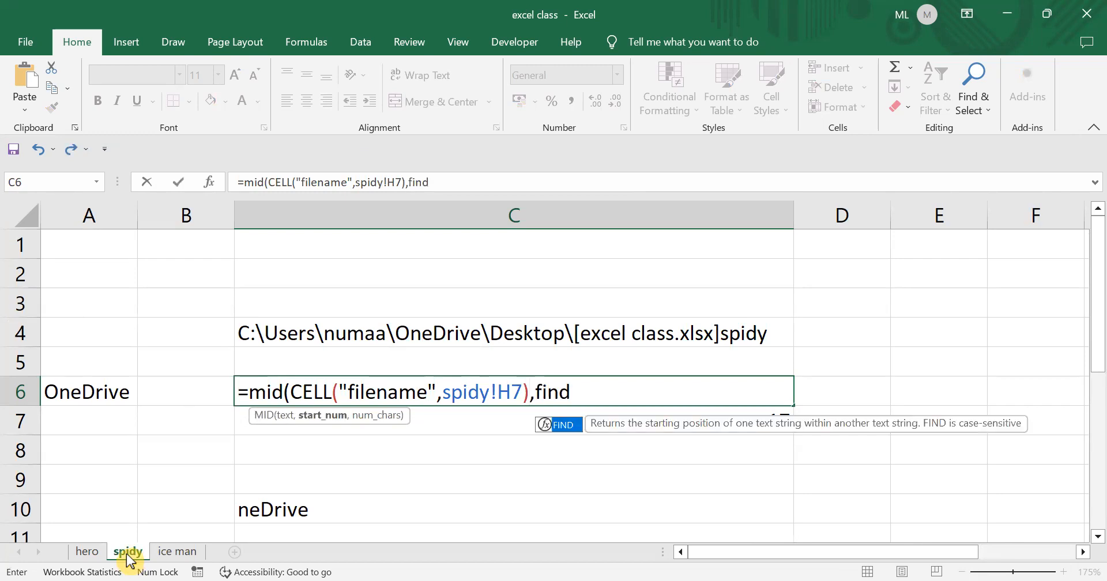
- Finish C6 with FIND("]",CELL("filename",spidy!K5))+1,50) and commit the formula
{"action": "double_click", "coordinate": [562, 424]}
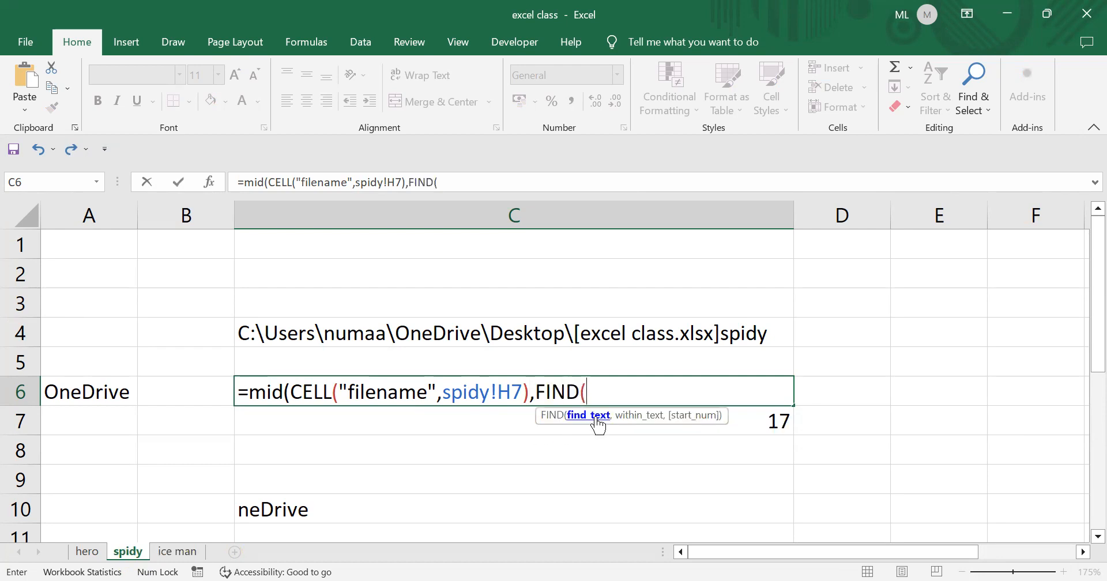
{"action": "type", "text": "\"]\","}
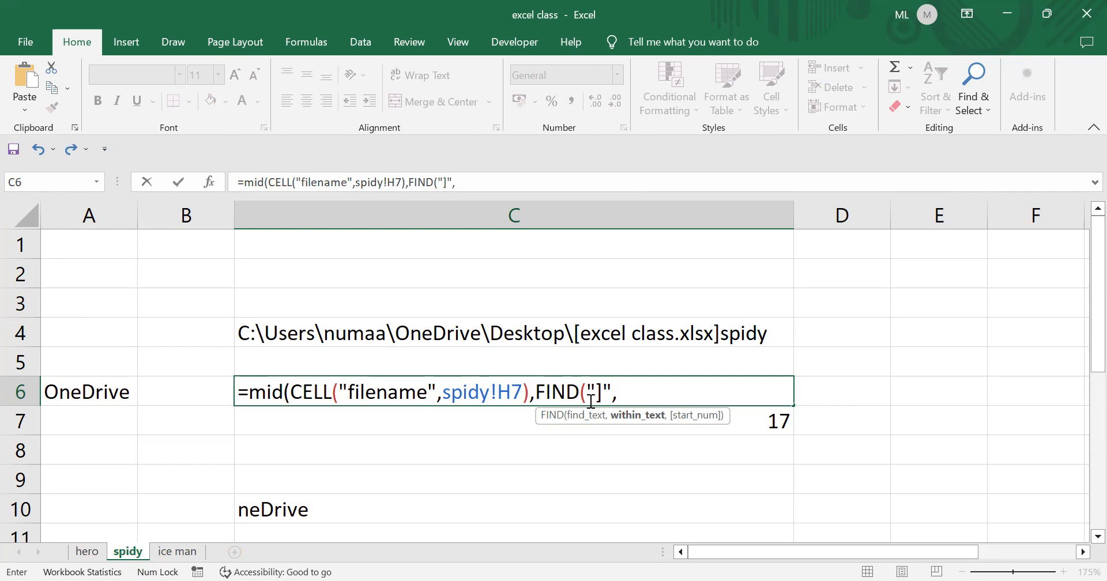
{"action": "type", "text": "cell"}
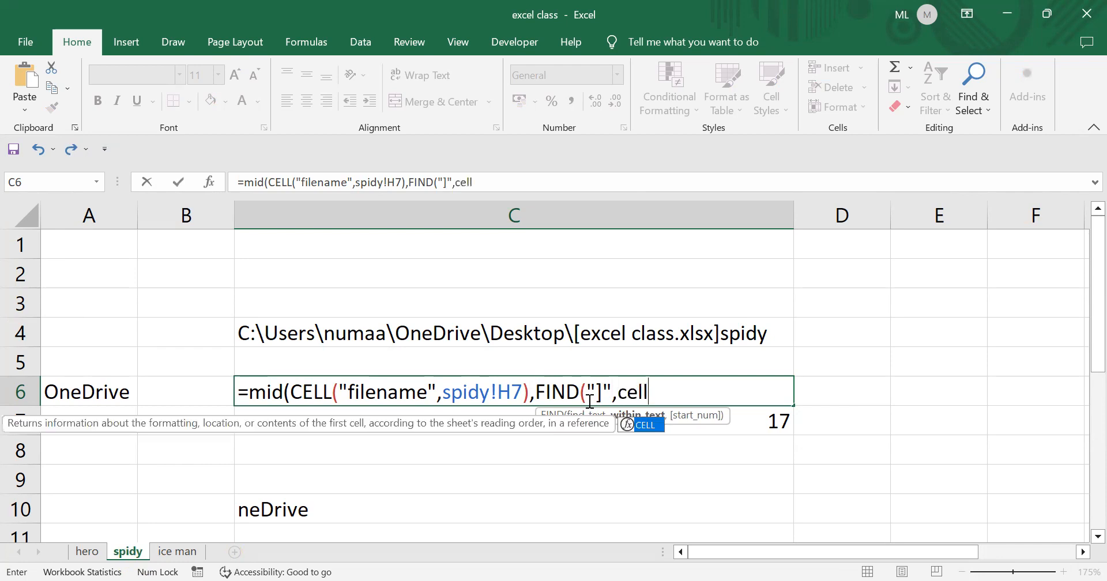
{"action": "double_click", "coordinate": [649, 425]}
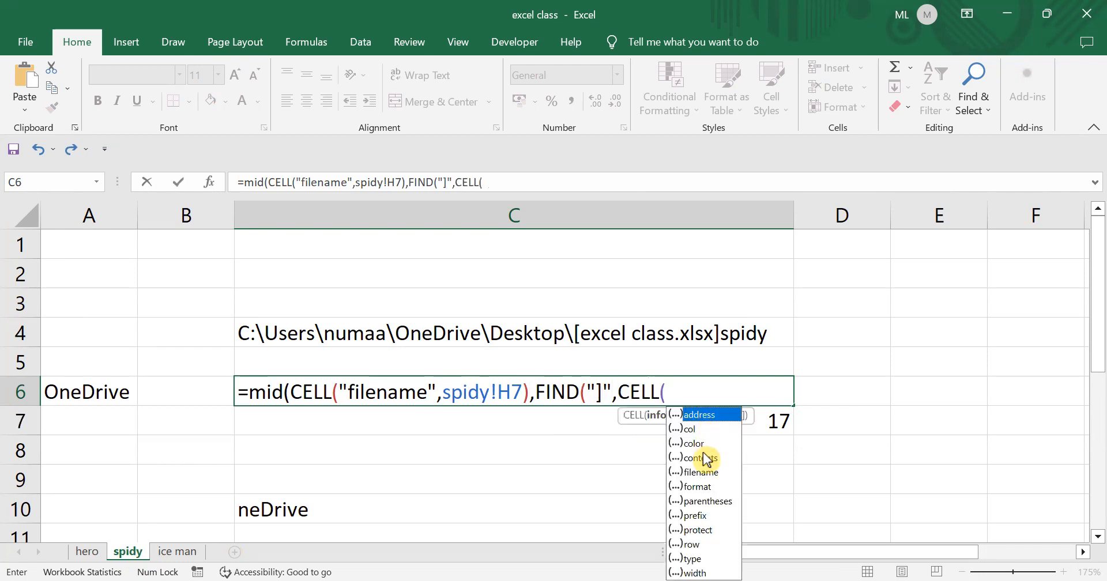
{"action": "key", "text": "Down"}
{"action": "key", "text": "Down"}
{"action": "key", "text": "Down"}
{"action": "key", "text": "Down"}
{"action": "key", "text": "Tab"}
{"action": "type", "text": ","}
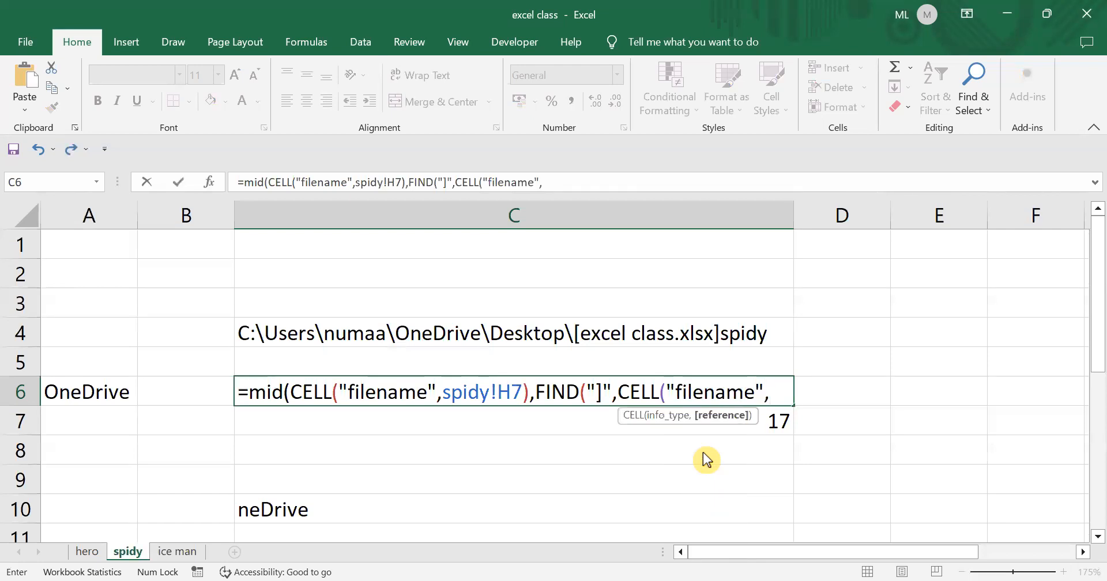
{"action": "left_click", "coordinate": [180, 553]}
{"action": "left_click", "coordinate": [864, 298]}
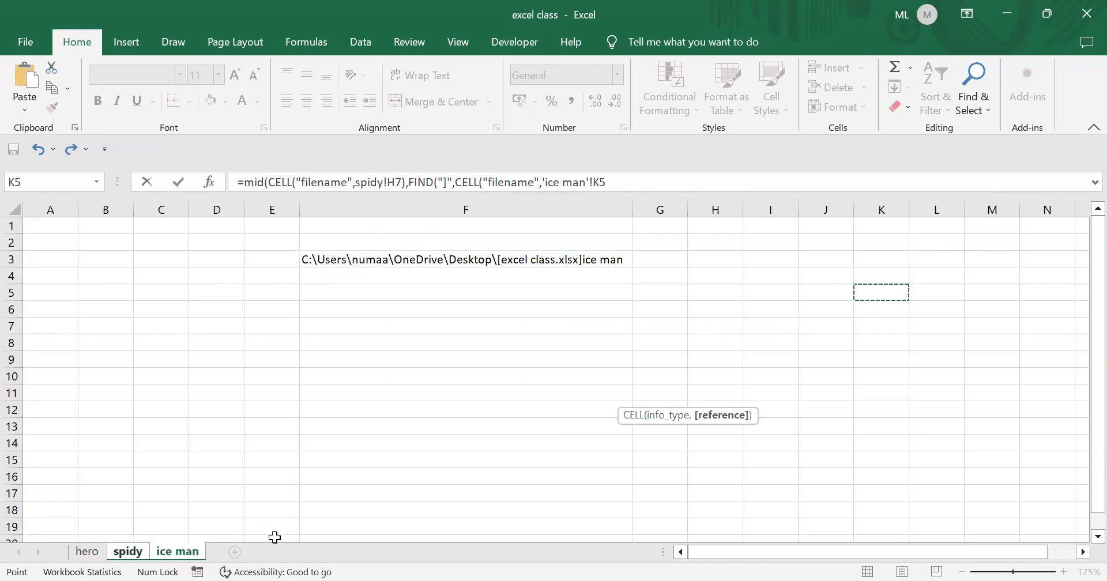
{"action": "left_click", "coordinate": [136, 552]}
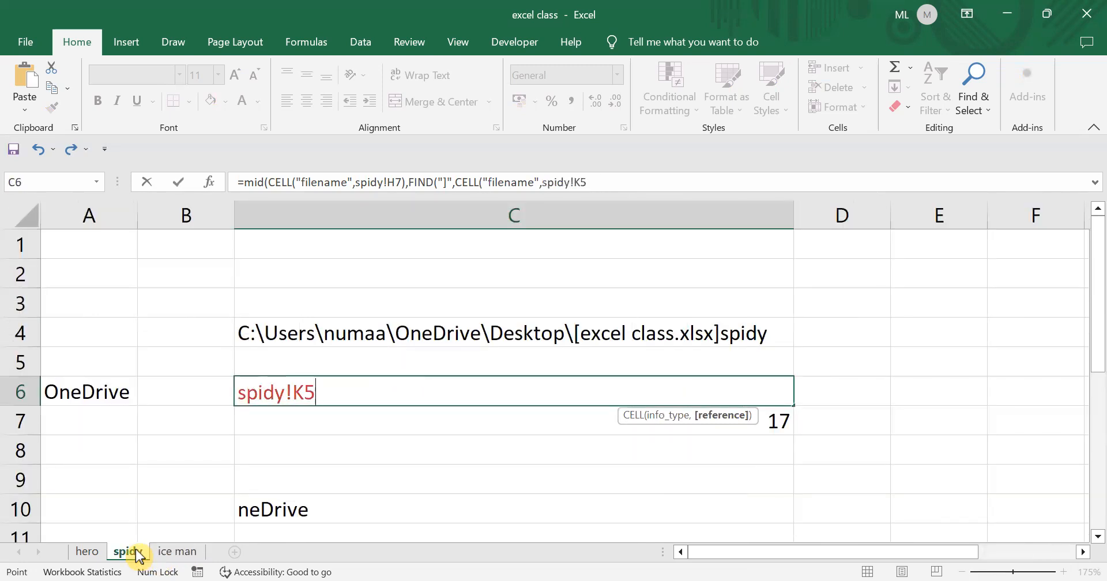
{"action": "type", "text": ")"}
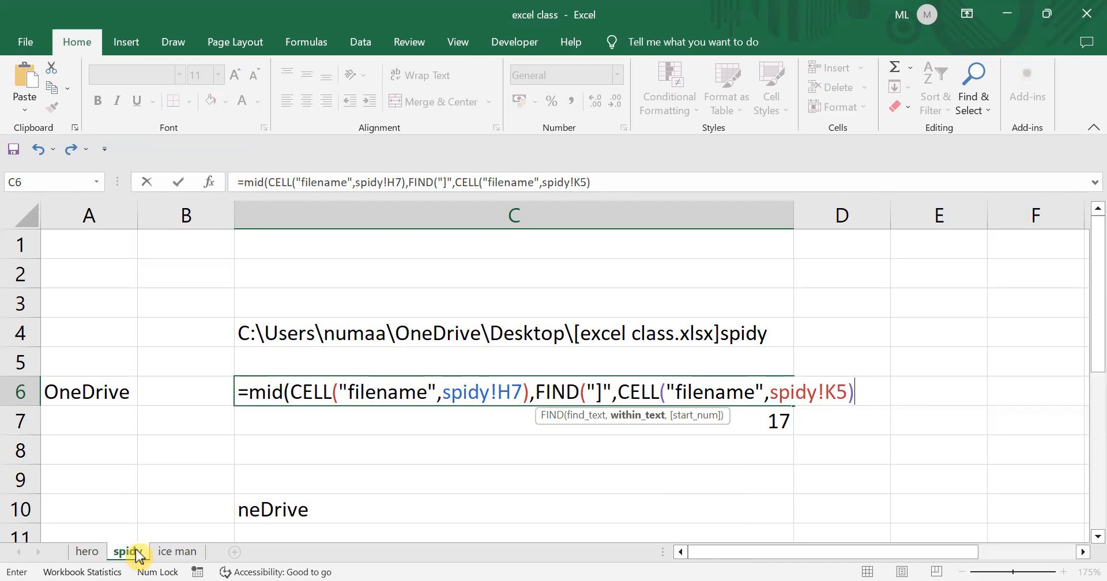
{"action": "type", "text": ")"}
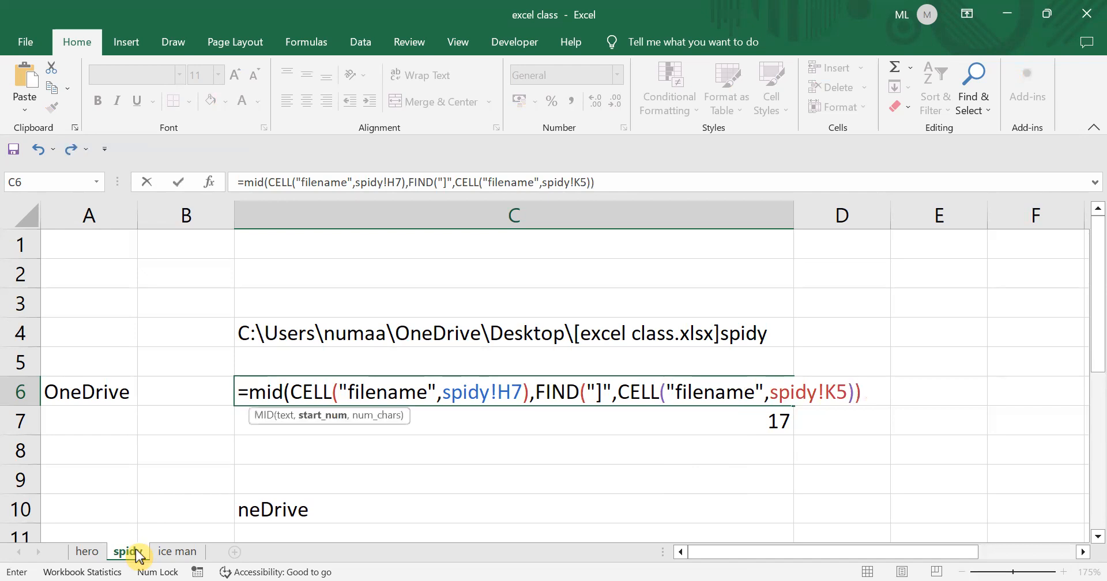
{"action": "type", "text": "+1,"}
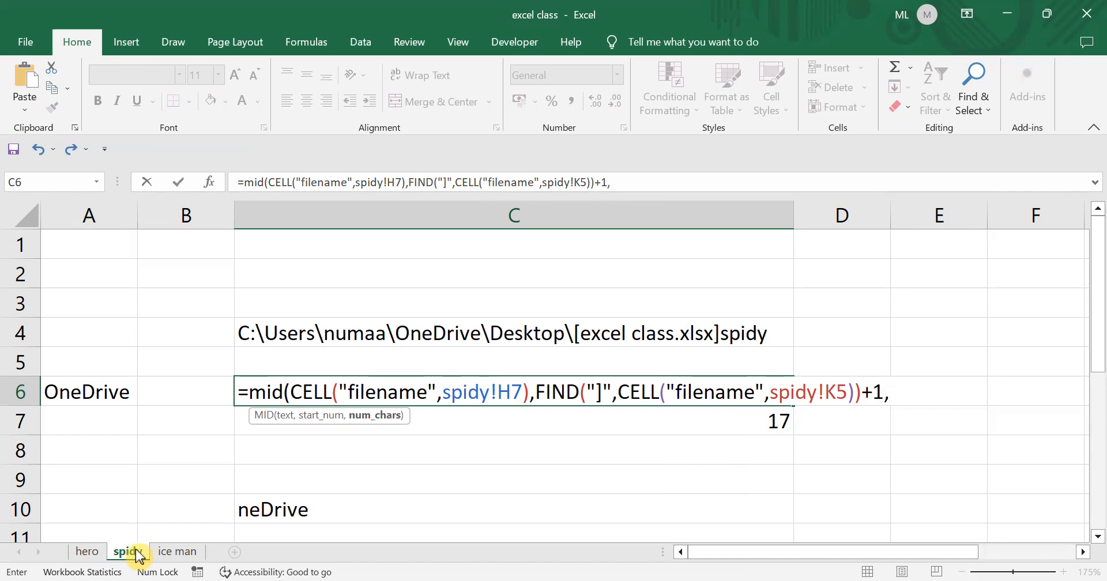
{"action": "type", "text": "50)"}
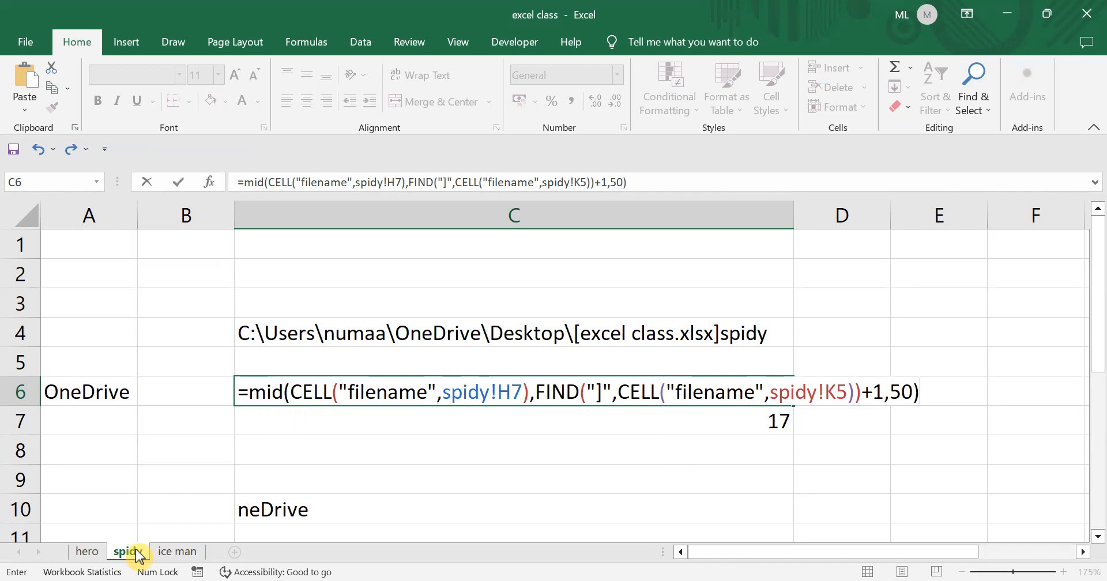
{"action": "key", "text": "Return"}
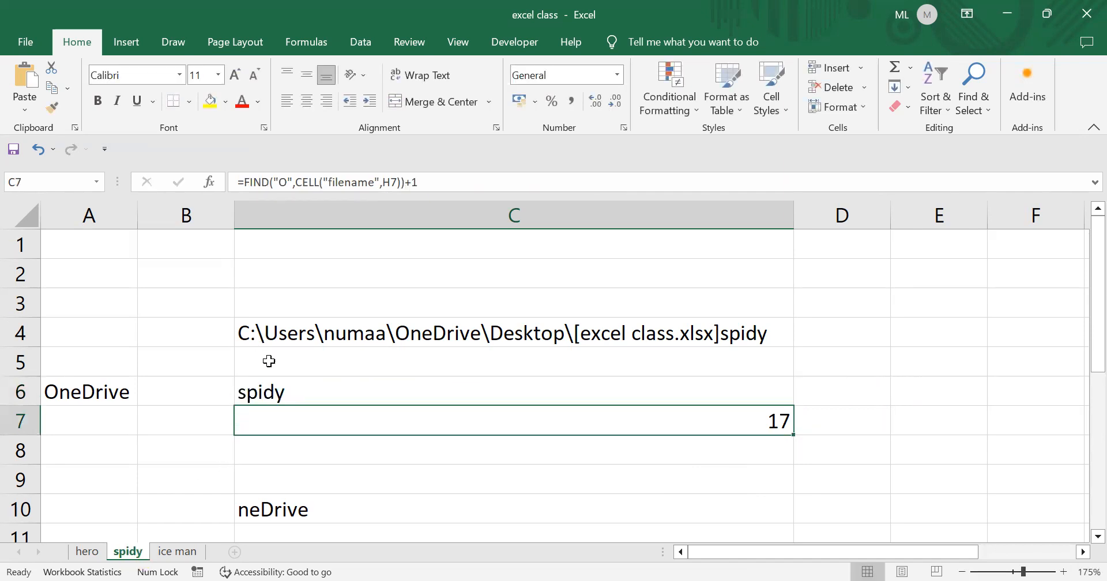
- Reselect C6 and put its MID formula into edit mode in the formula bar
{"action": "left_click", "coordinate": [275, 392]}
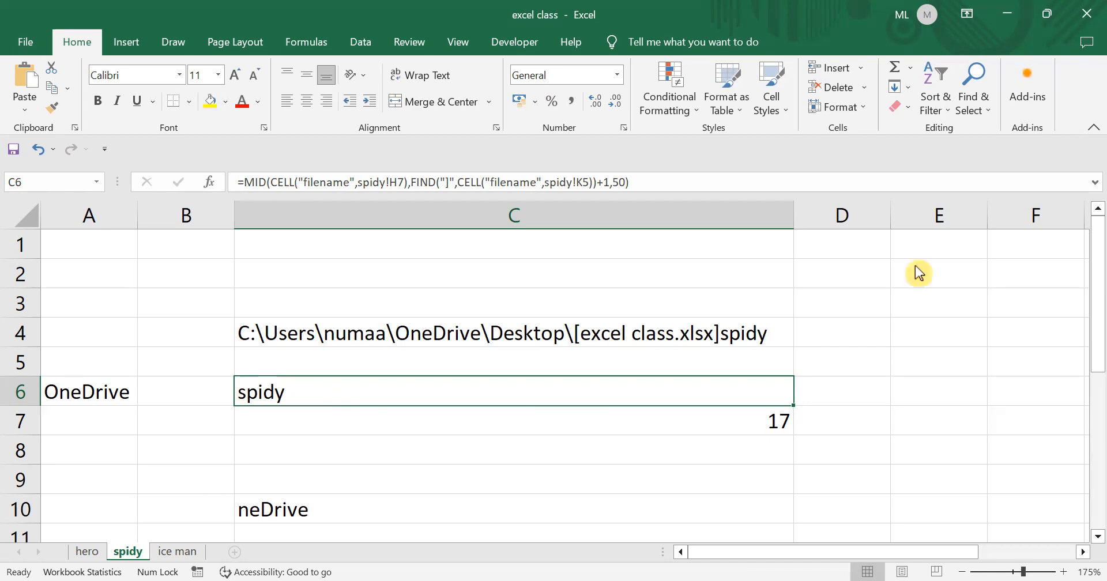
{"action": "left_click", "coordinate": [296, 385]}
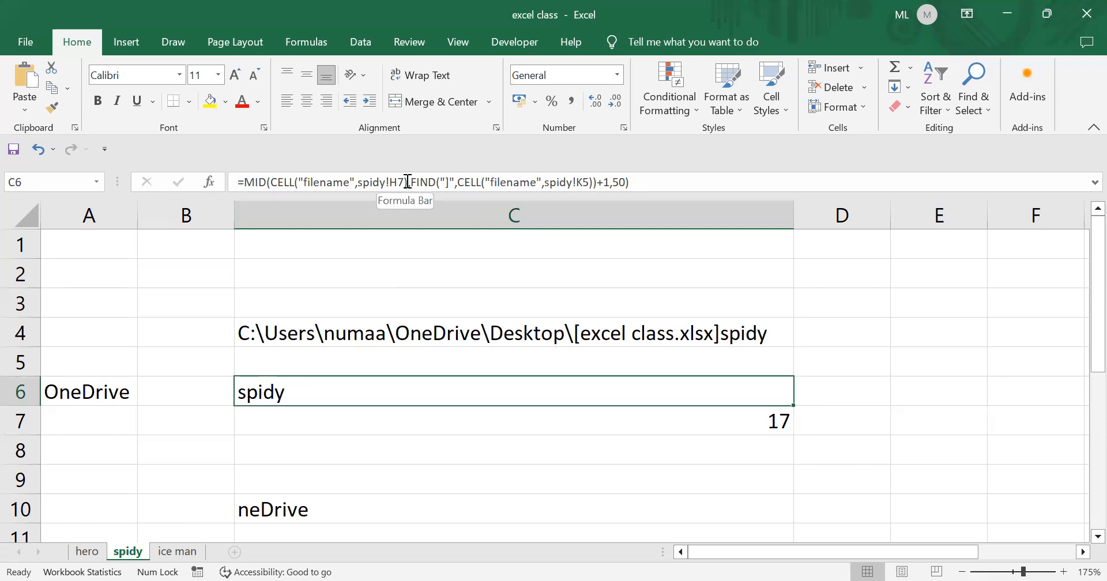
{"action": "left_click", "coordinate": [404, 182]}
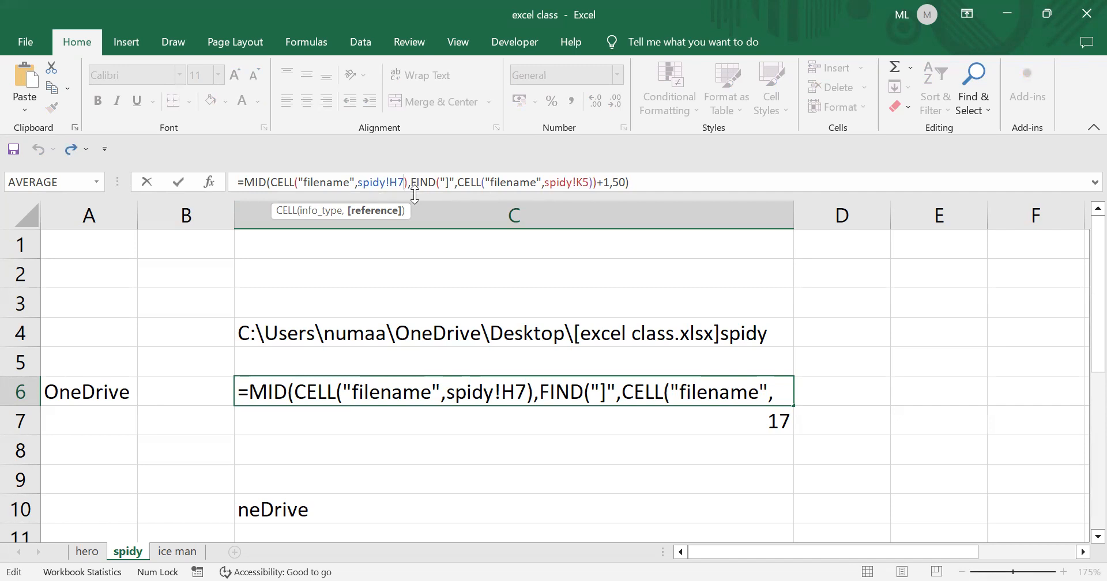
- Replace the spidy!H7 and spidy!K5 references in C6 with 'ice man'!H5
{"action": "key", "text": "BackSpace"}
{"action": "key", "text": "BackSpace"}
{"action": "key", "text": "BackSpace"}
{"action": "key", "text": "BackSpace"}
{"action": "key", "text": "BackSpace"}
{"action": "key", "text": "BackSpace"}
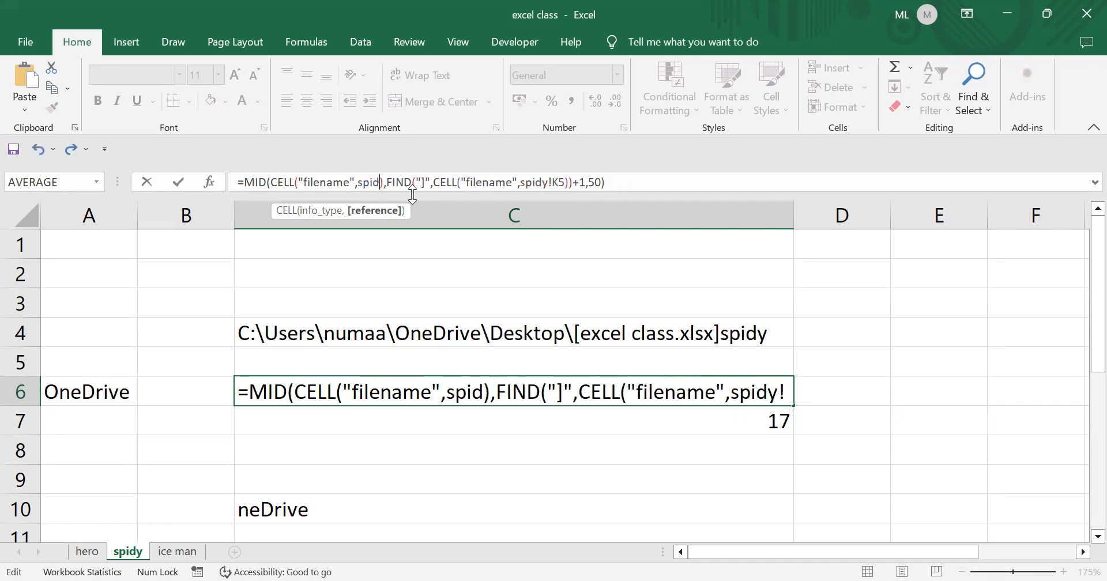
{"action": "key", "text": "BackSpace"}
{"action": "key", "text": "BackSpace"}
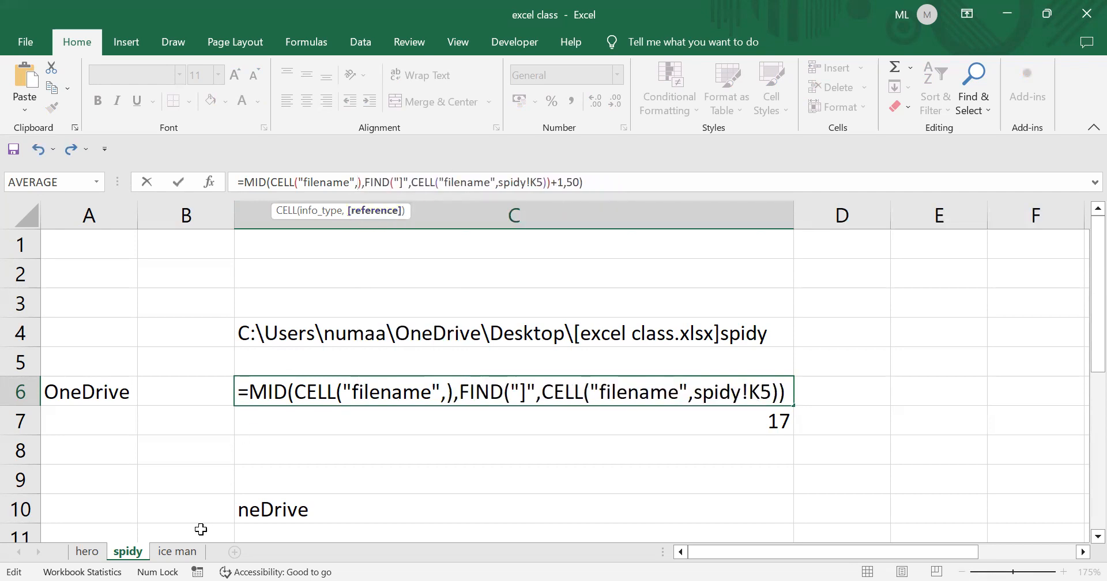
{"action": "left_click", "coordinate": [180, 554]}
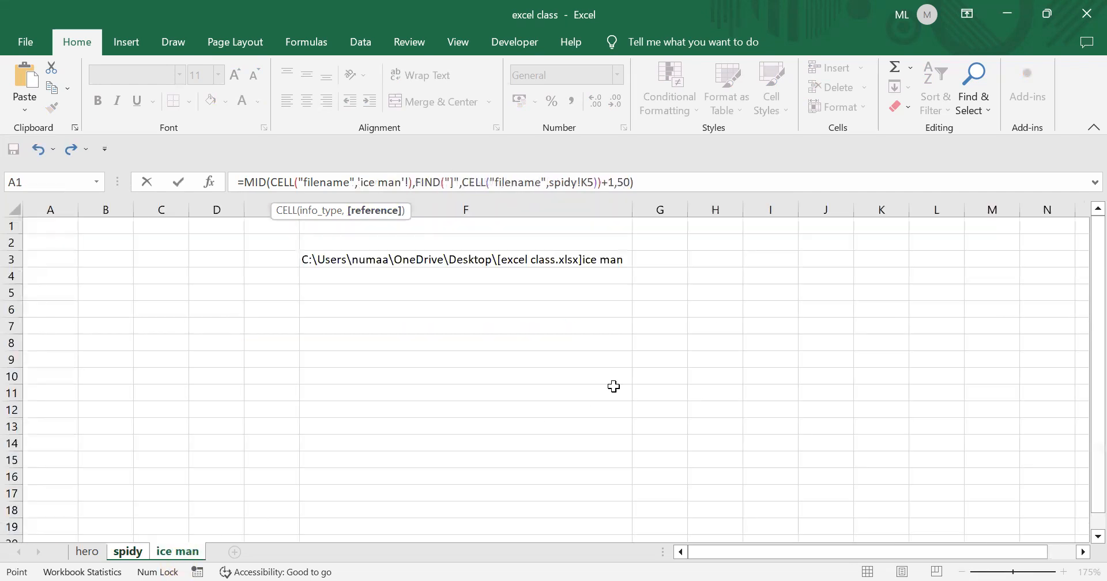
{"action": "left_click", "coordinate": [712, 284]}
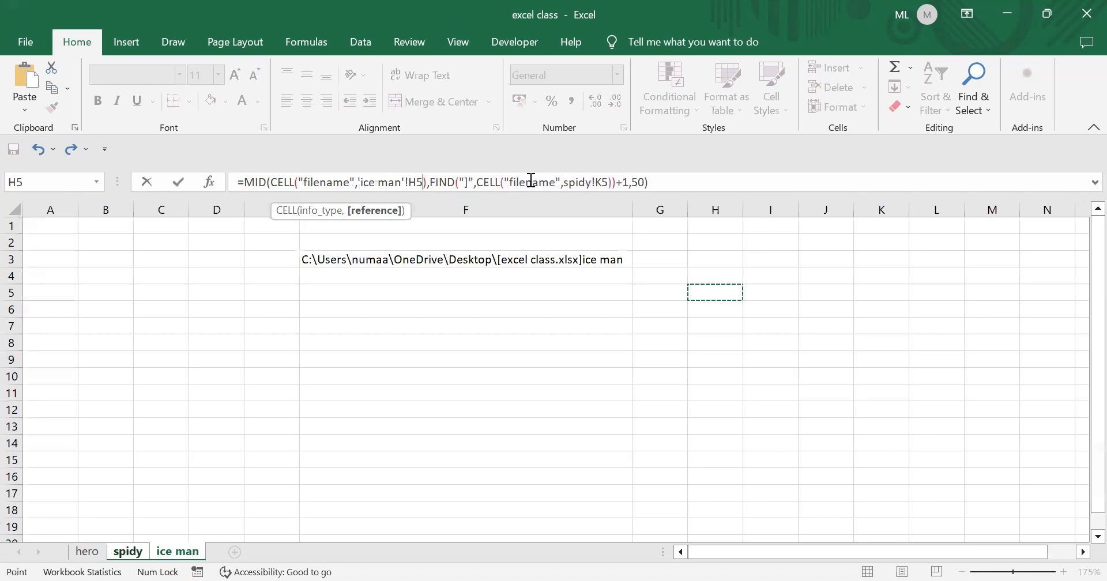
{"action": "left_click", "coordinate": [598, 188]}
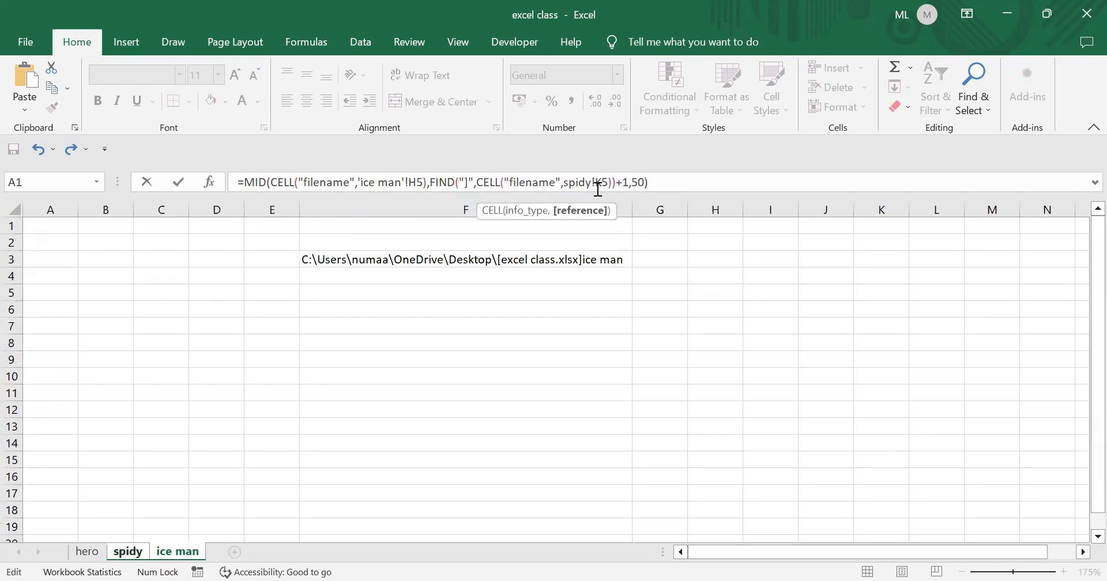
{"action": "key", "text": "BackSpace"}
{"action": "key", "text": "BackSpace"}
{"action": "key", "text": "BackSpace"}
{"action": "key", "text": "BackSpace"}
{"action": "key", "text": "BackSpace"}
{"action": "key", "text": "BackSpace"}
{"action": "key", "text": "BackSpace"}
{"action": "key", "text": "BackSpace"}
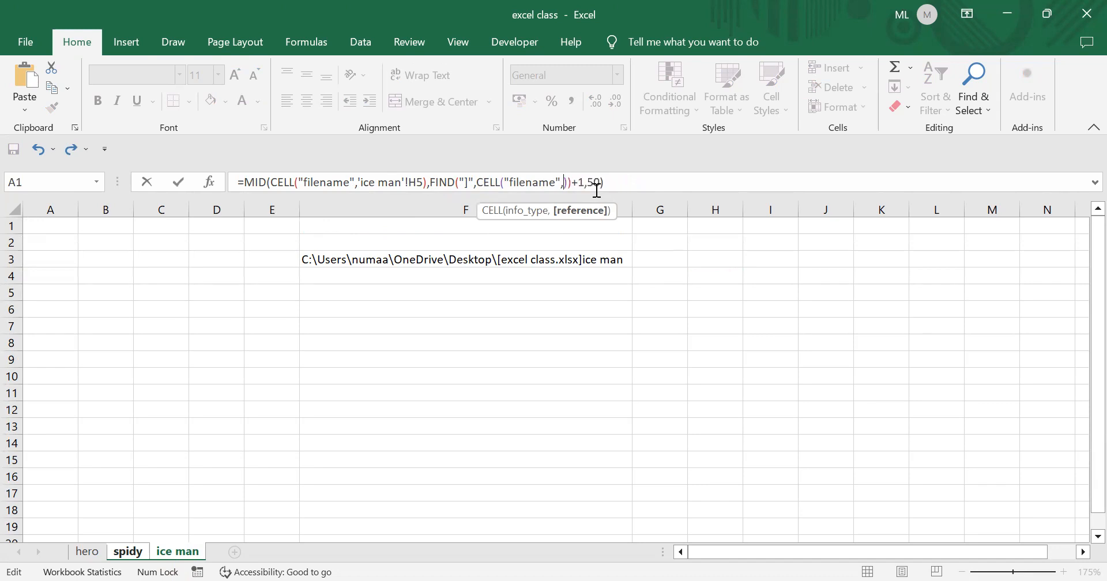
{"action": "left_click", "coordinate": [712, 292]}
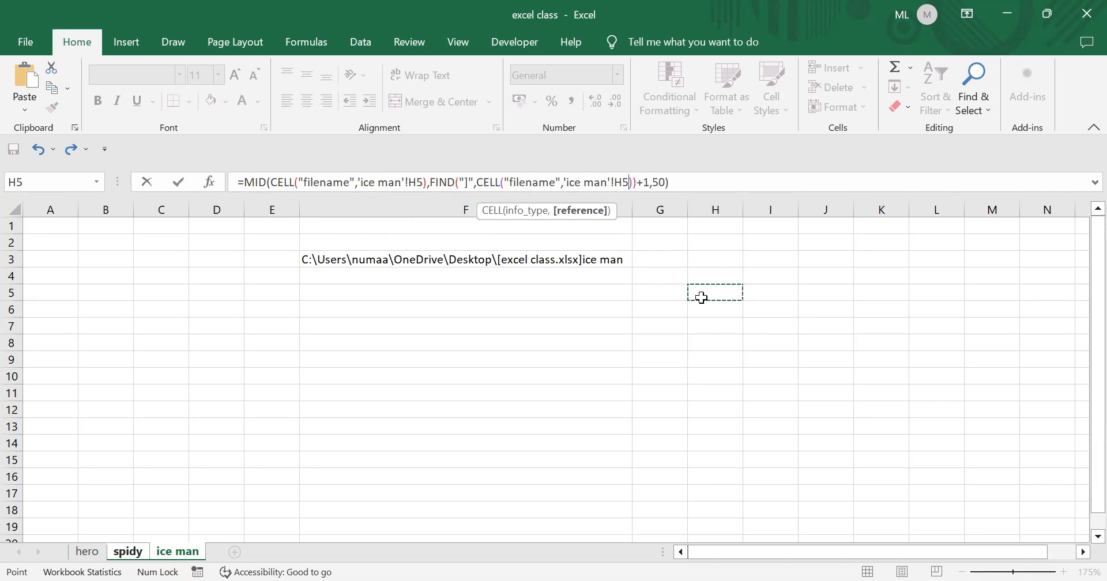
{"action": "key", "text": "Return"}
{"action": "left_click", "coordinate": [307, 395]}
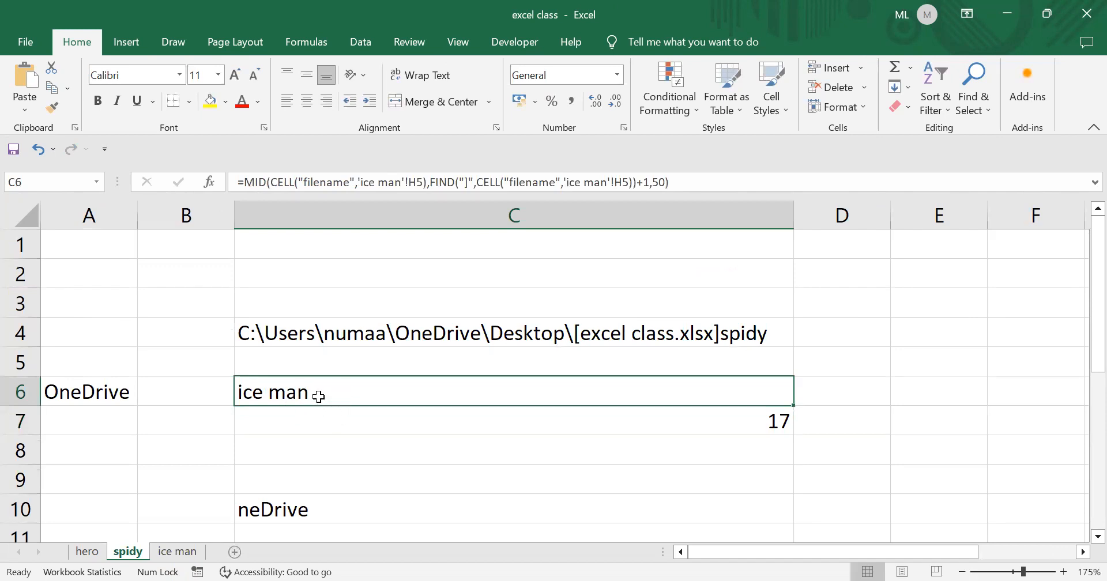
- On the ice man sheet, view F3's =CELL("filename",H11) formula and leave it unchanged
{"action": "left_click", "coordinate": [177, 551]}
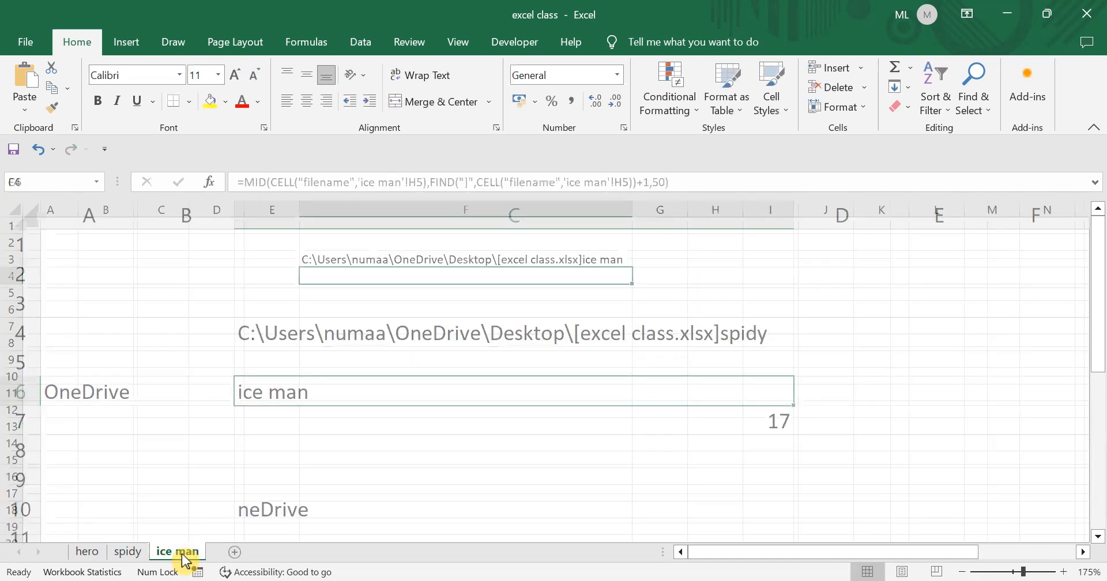
{"action": "left_click", "coordinate": [608, 260]}
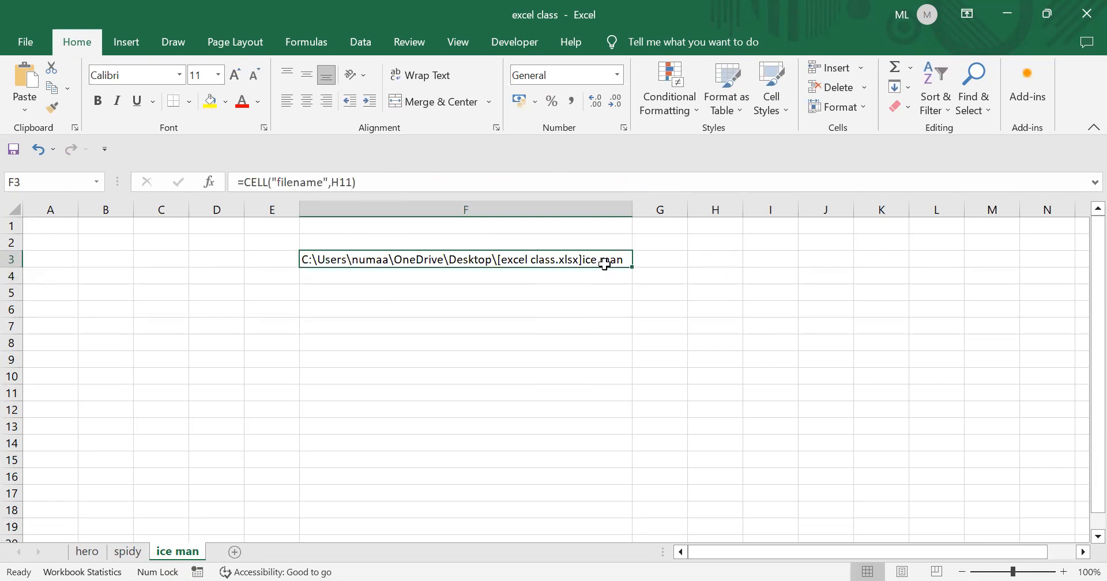
{"action": "scroll", "coordinate": [605, 264], "scroll_direction": "up", "scroll_amount": 5, "text": "ctrl"}
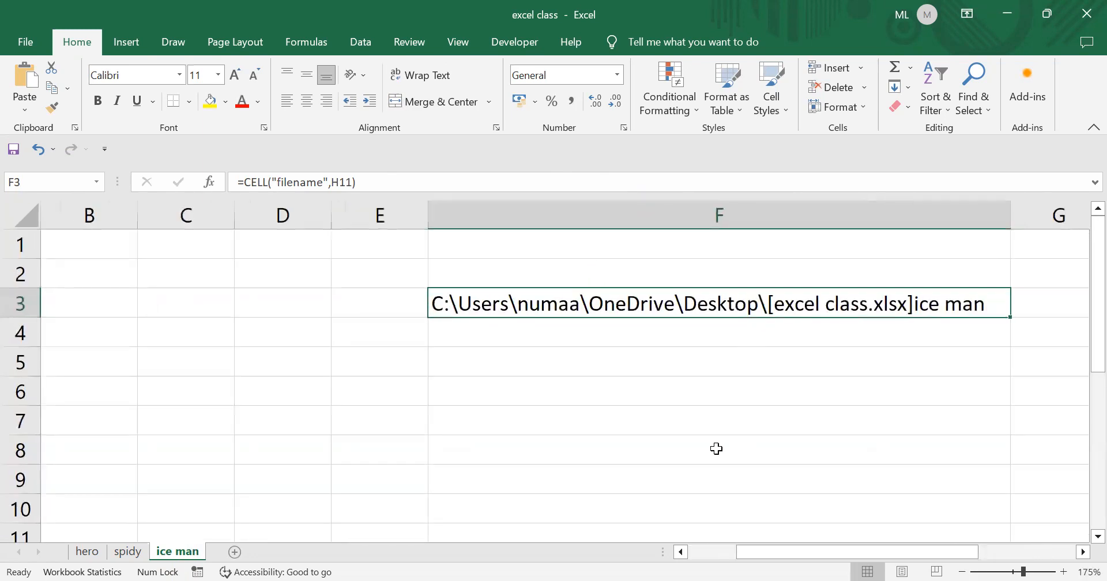
{"action": "left_click_drag", "start_coordinate": [781, 564], "coordinate": [879, 552]}
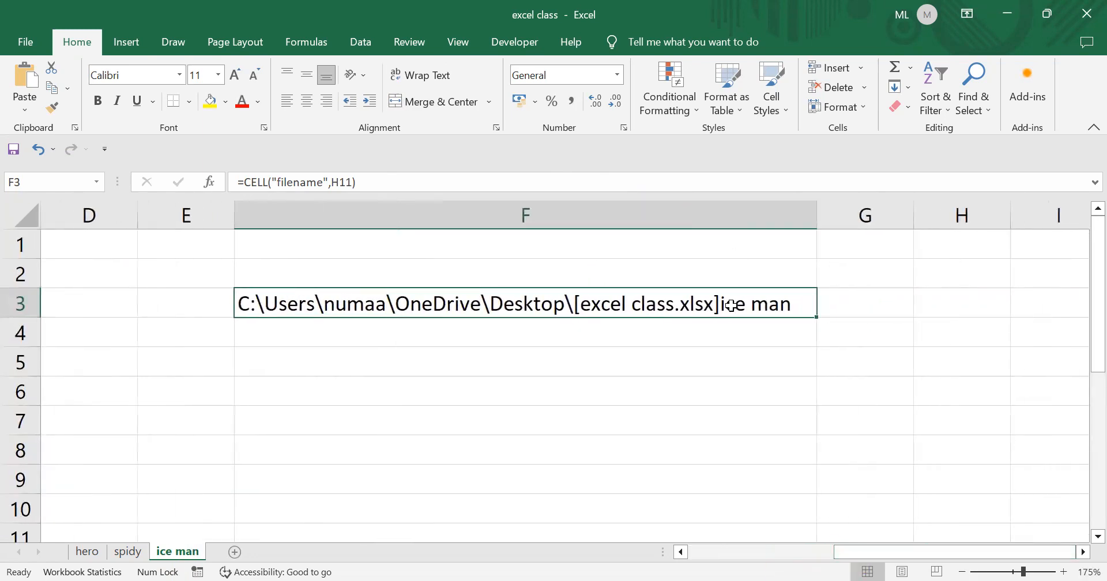
{"action": "double_click", "coordinate": [789, 306]}
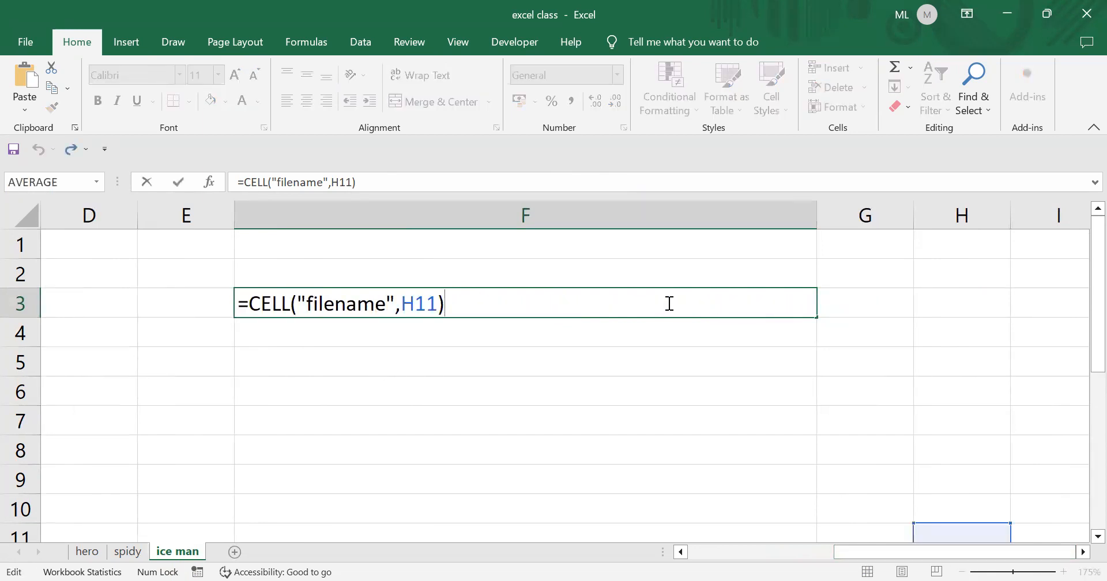
{"action": "key", "text": "Return"}
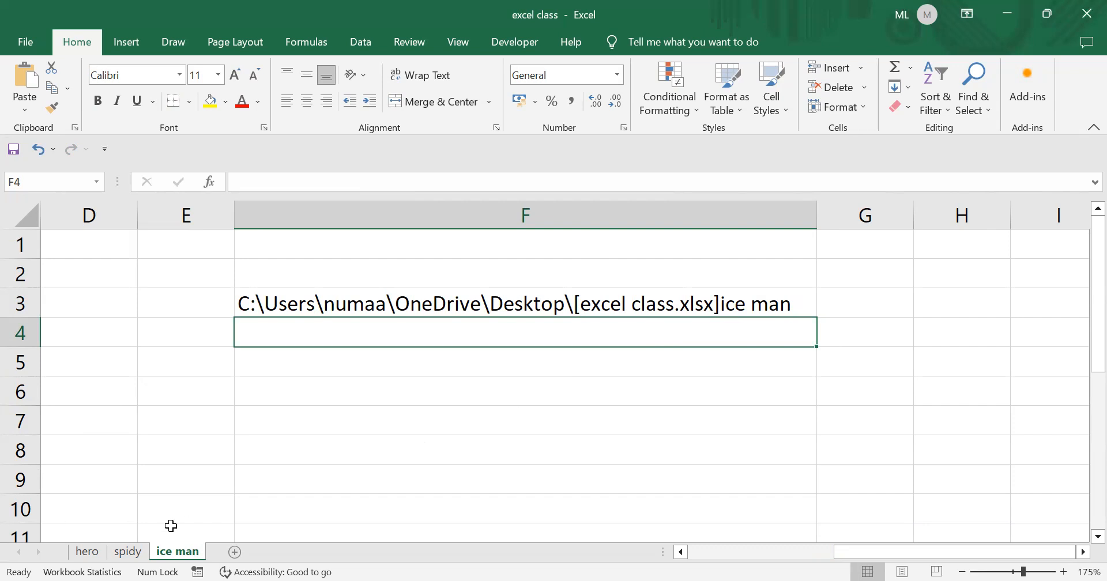
- Switch between the spidy and ice man sheets, ending on spidy with C6 showing ice man
{"action": "left_click", "coordinate": [126, 552]}
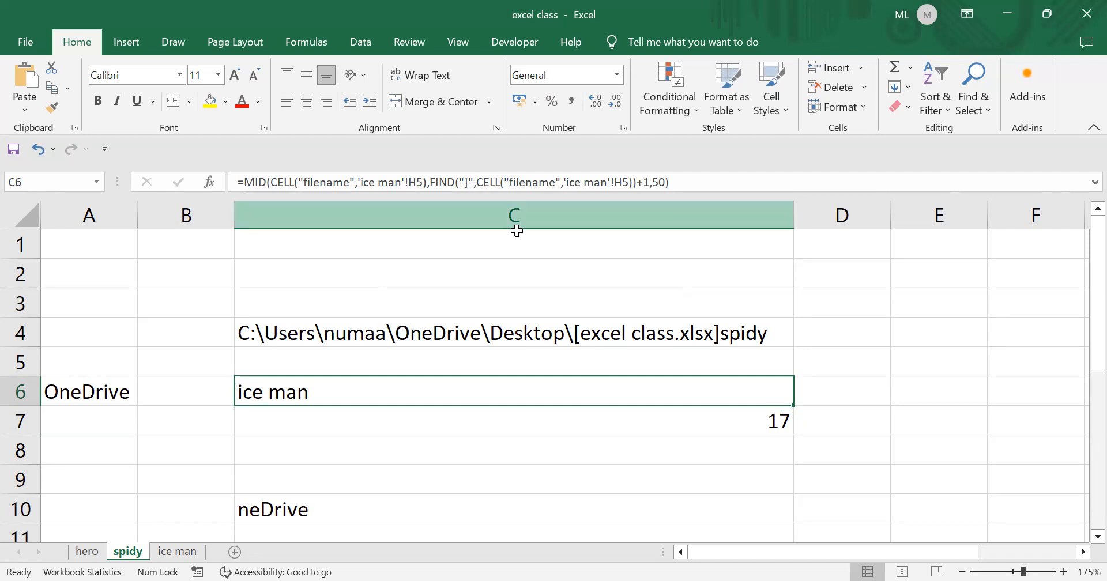
{"action": "left_click", "coordinate": [199, 552]}
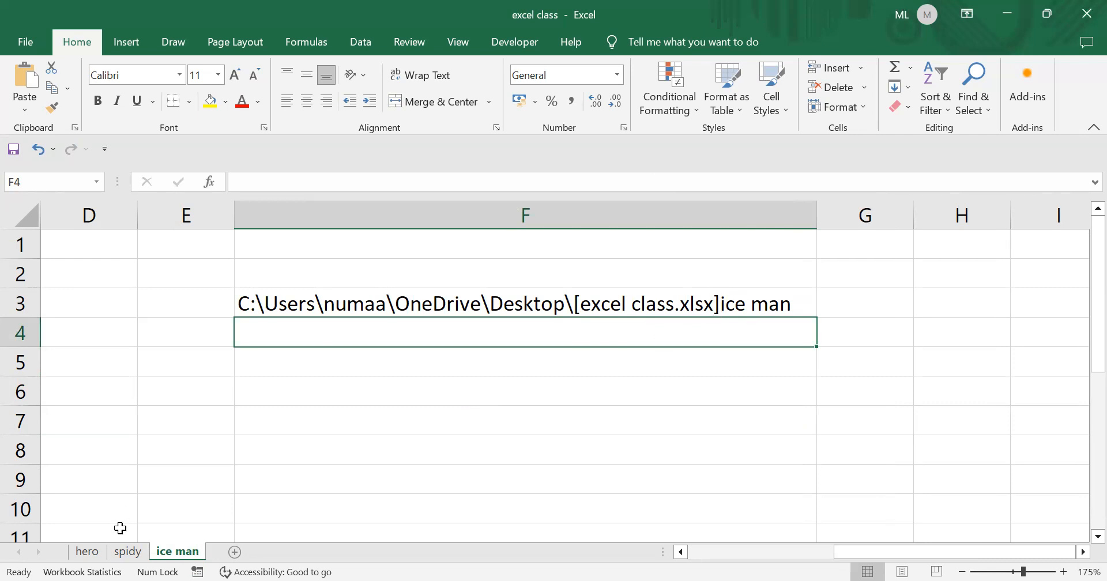
{"action": "left_click", "coordinate": [127, 552]}
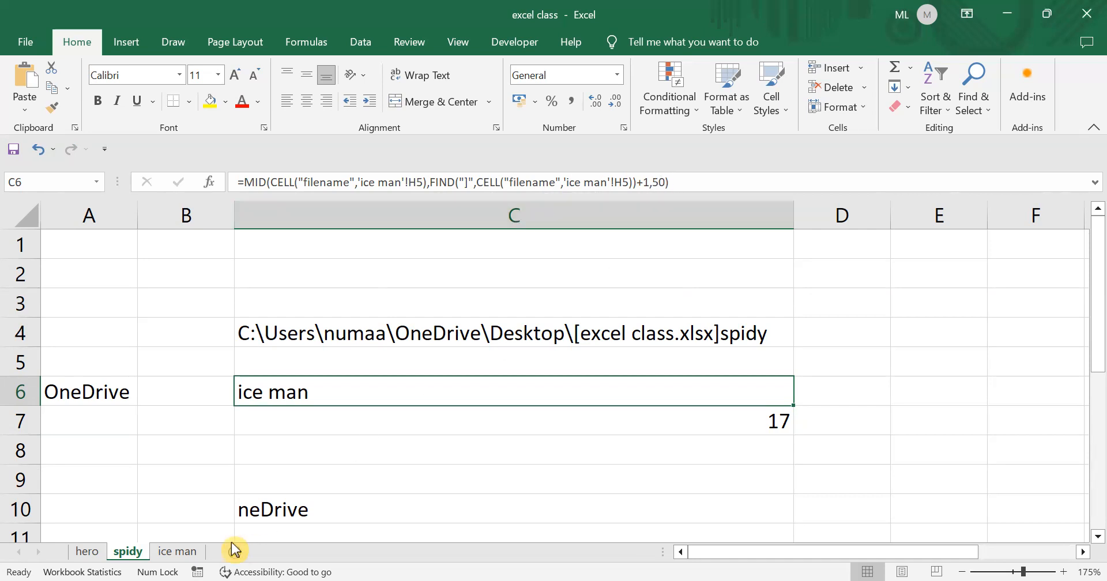
{"action": "left_click", "coordinate": [177, 551]}
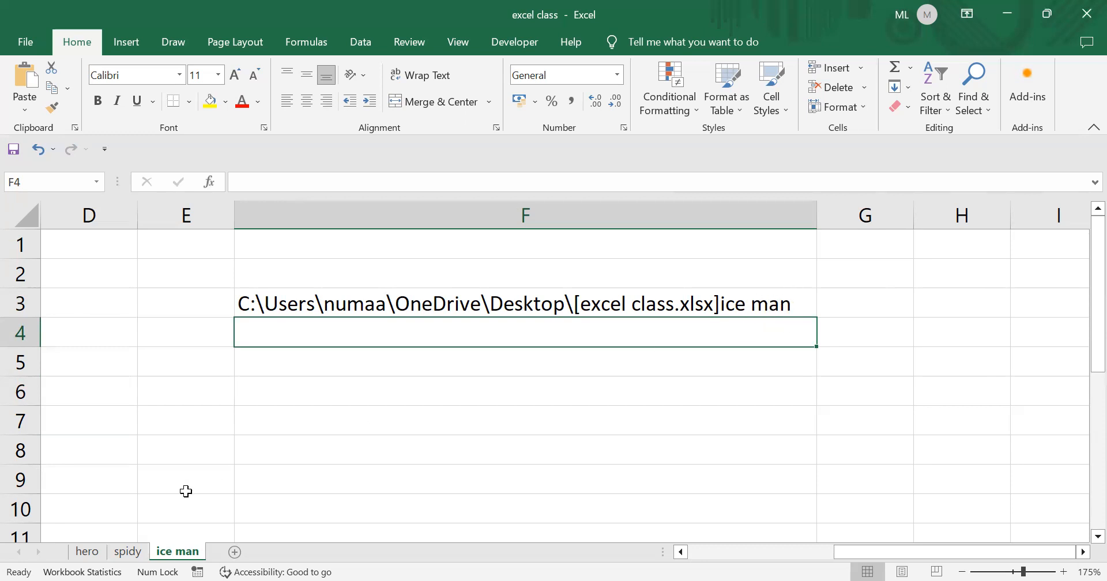
{"action": "left_click", "coordinate": [128, 554]}
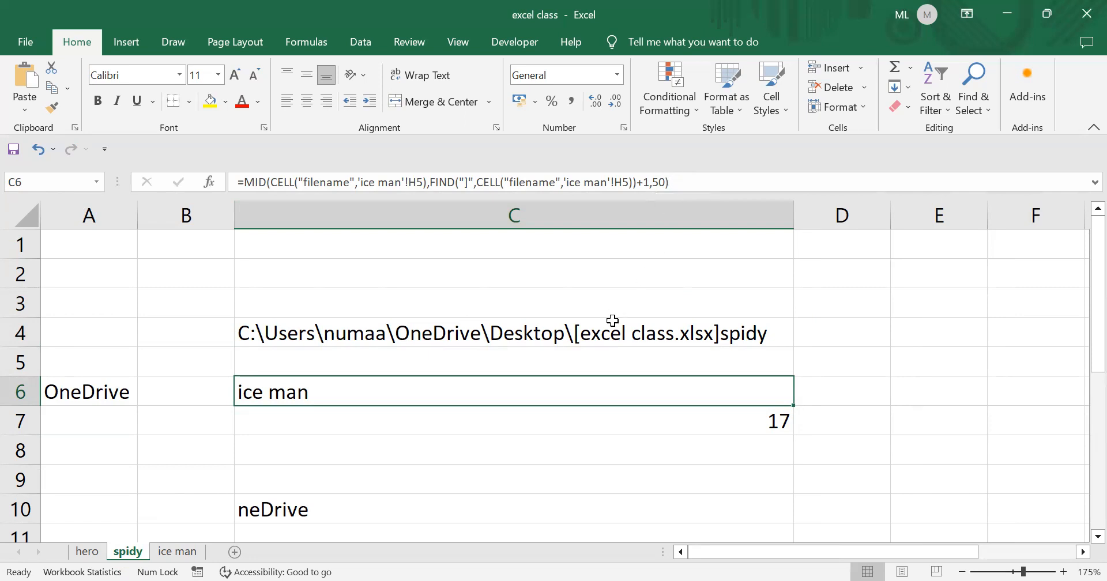
{"action": "left_click", "coordinate": [177, 553]}
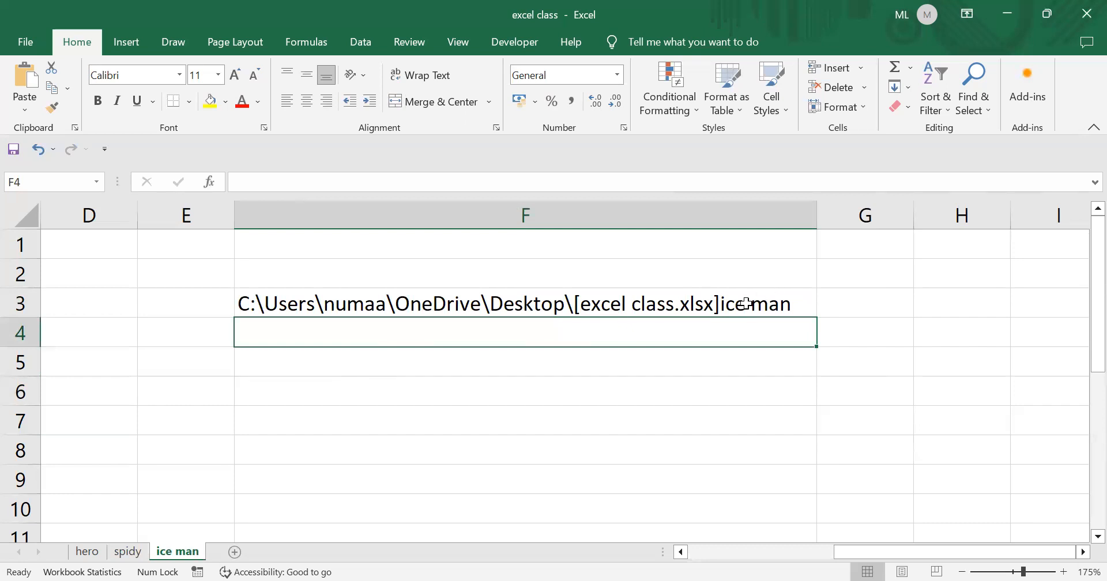
{"action": "left_click", "coordinate": [129, 552]}
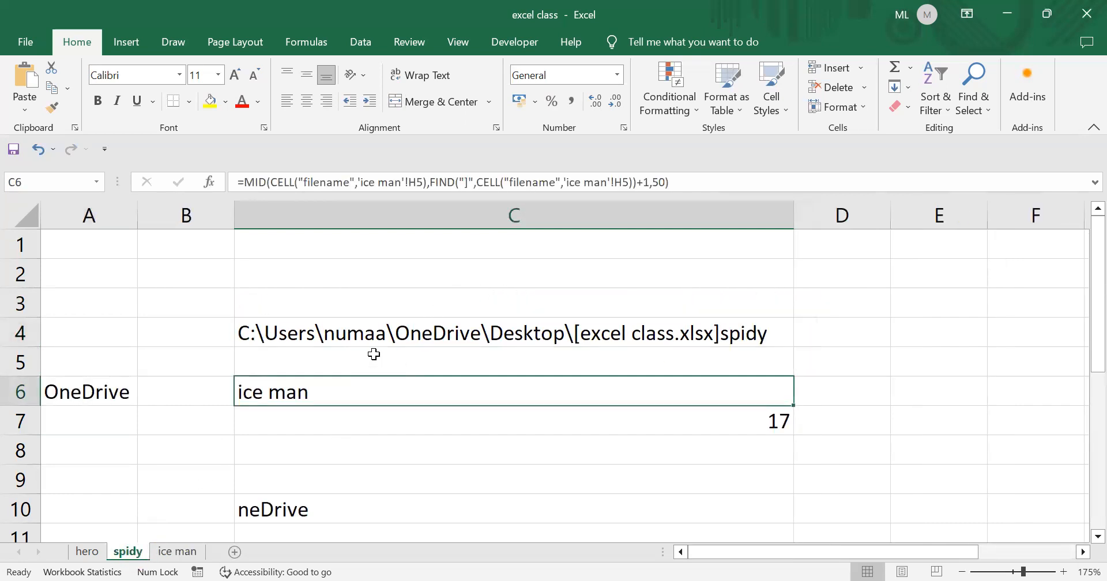
{"action": "scroll", "coordinate": [374, 353], "scroll_direction": "down", "scroll_amount": 2}
{"action": "scroll", "coordinate": [373, 345], "scroll_direction": "up", "scroll_amount": 2}
{"action": "left_click", "coordinate": [466, 453]}
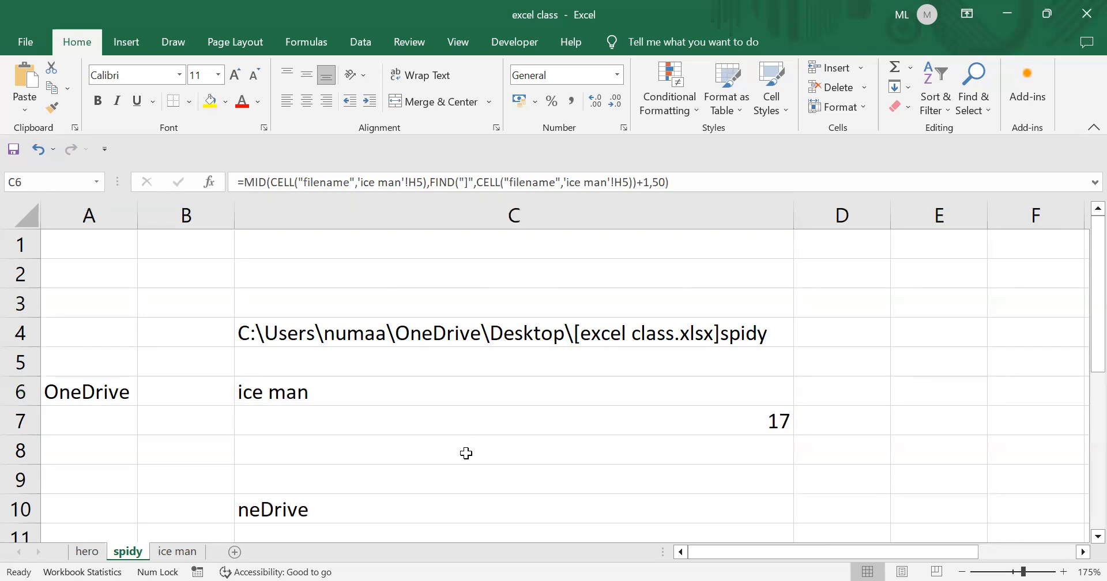